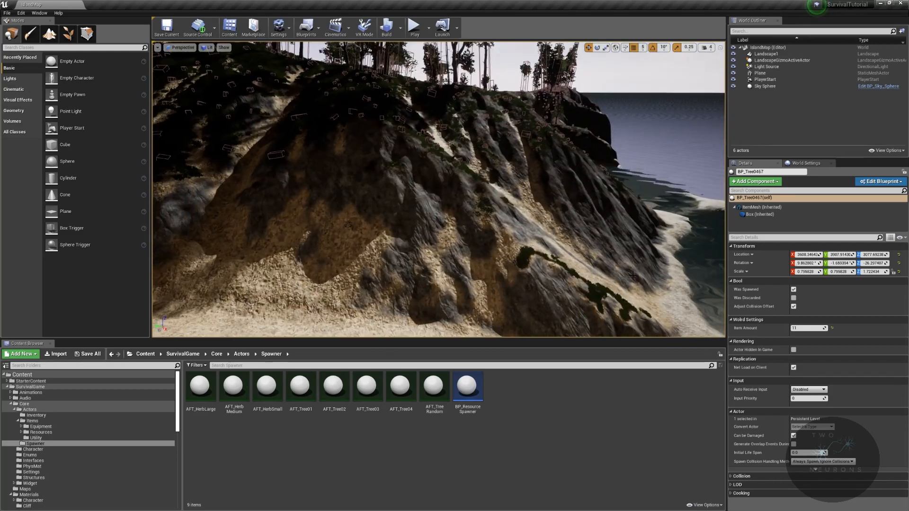
- Browse the project's Meshes/Foliage folders to the Leaves meshes
right_drag(548, 274, 513, 274)
scroll(63, 487, down, 2)
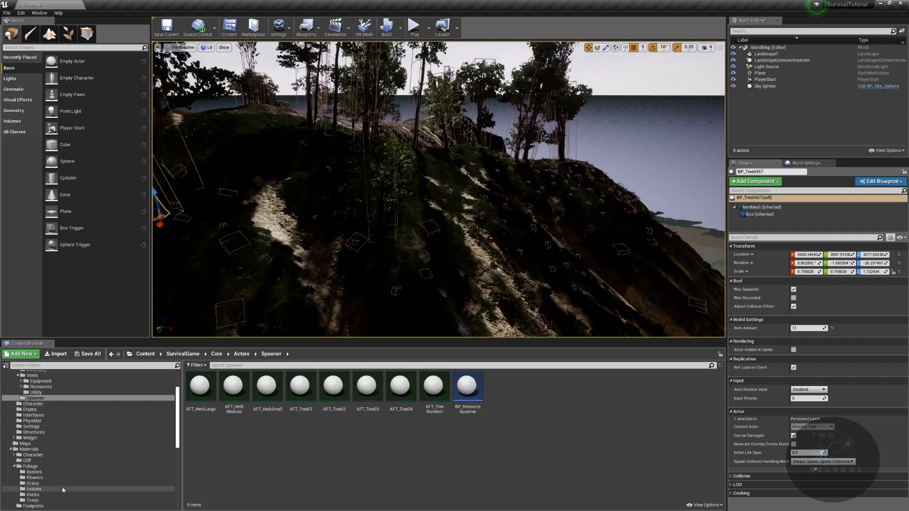
scroll(35, 413, down, 1)
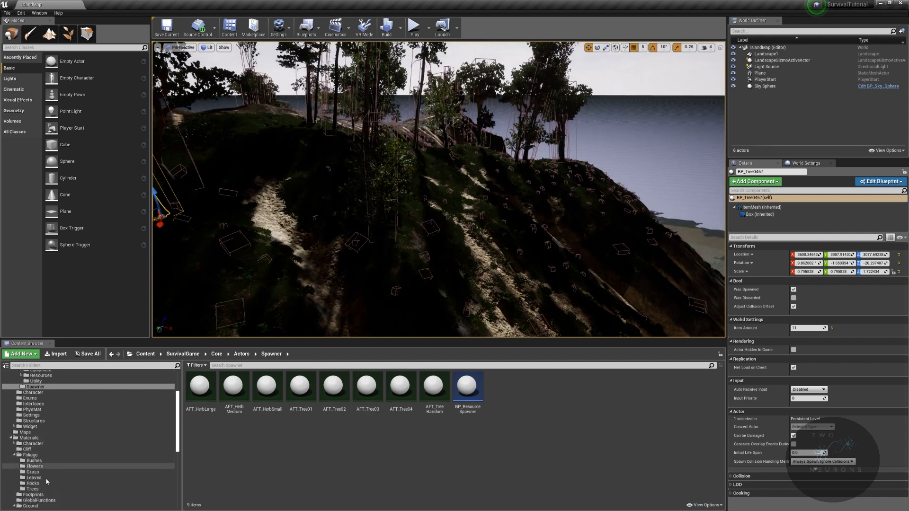
scroll(35, 413, up, 3)
click(30, 387)
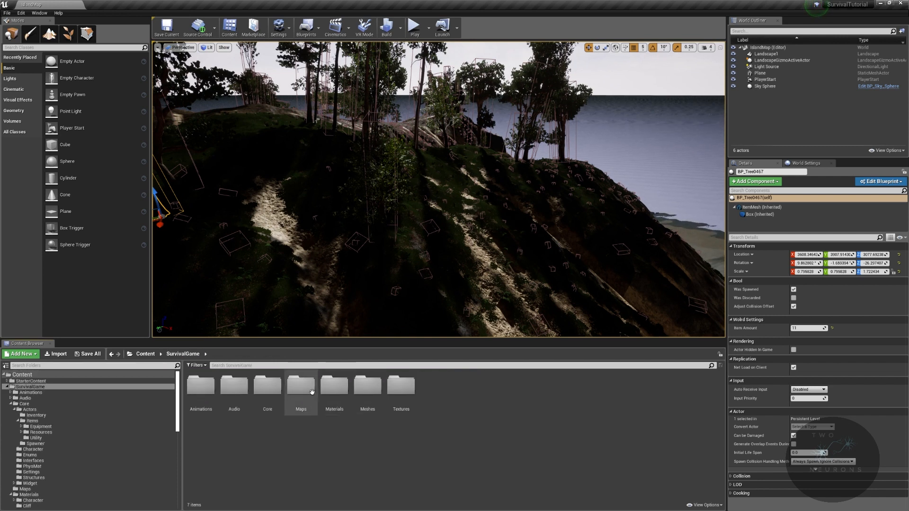
double_click(383, 389)
double_click(266, 391)
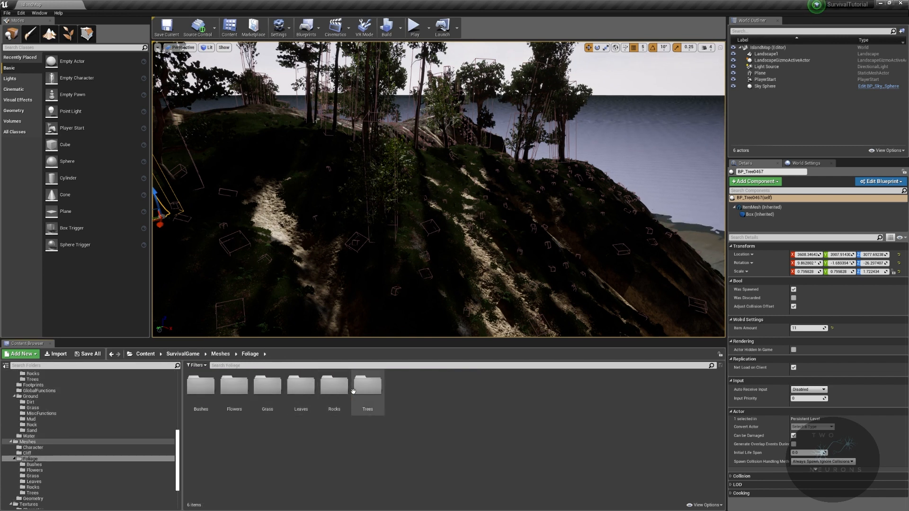
double_click(301, 387)
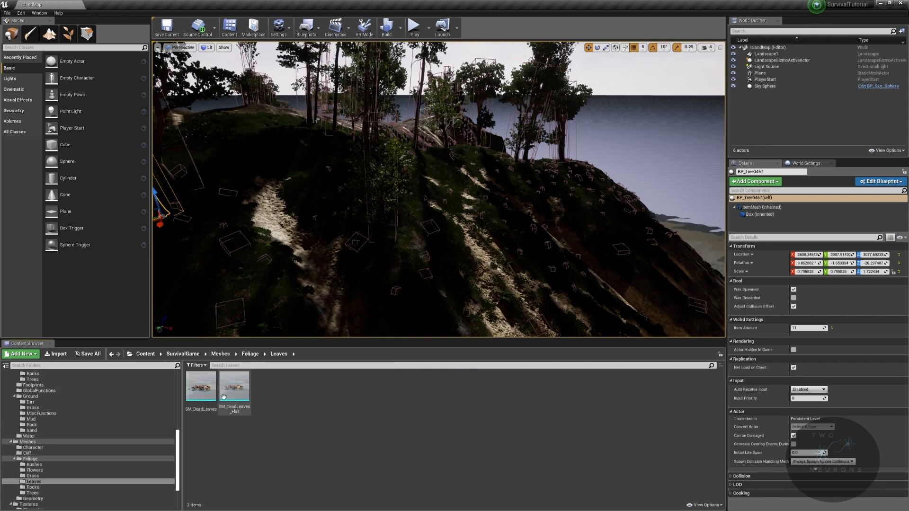
- Create a Procedural Foliage Spawner asset named PFS_Trees in the Core/Actors/Spawner folder
scroll(98, 439, up, 8)
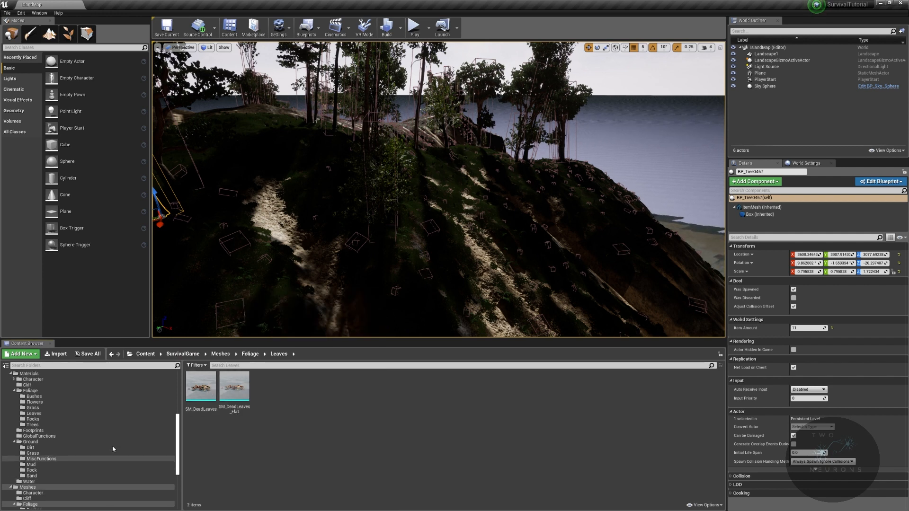
click(69, 390)
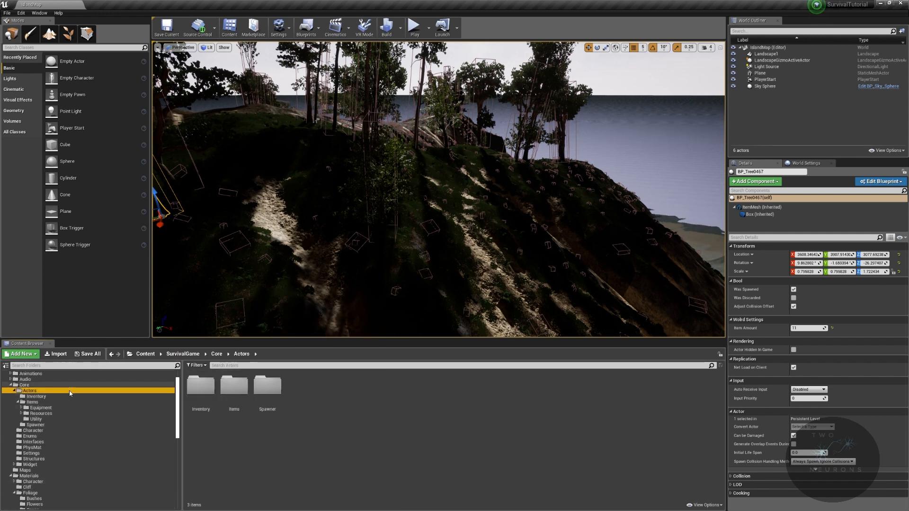
click(280, 382)
double_click(281, 382)
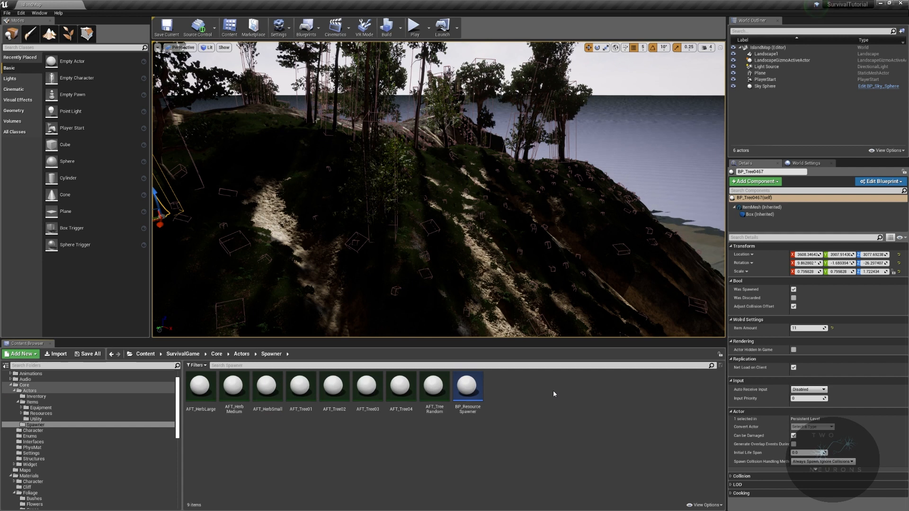
right_click(554, 390)
mouse_move(600, 330)
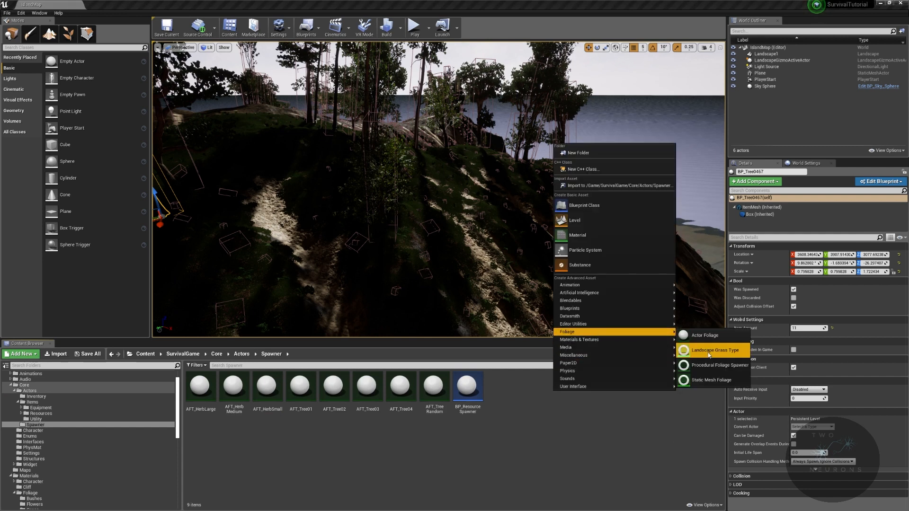
click(734, 368)
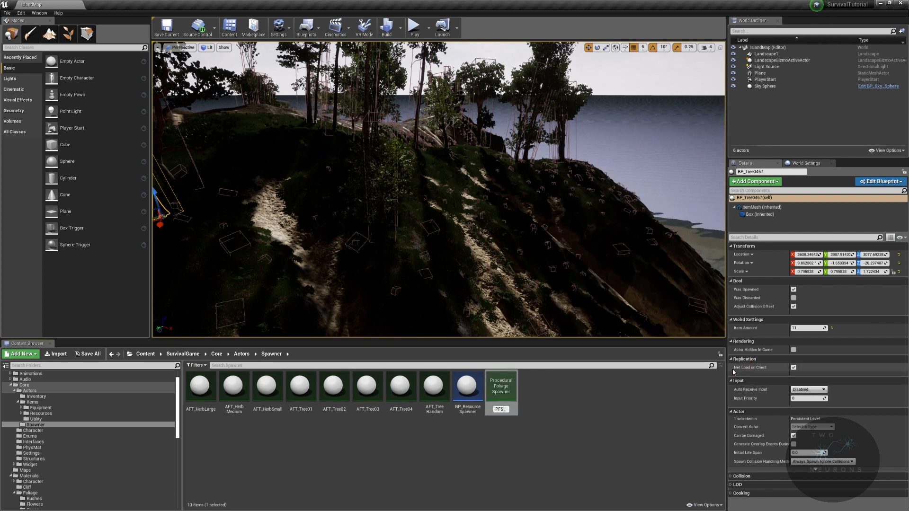
text(PFS_Trees)
key(Return)
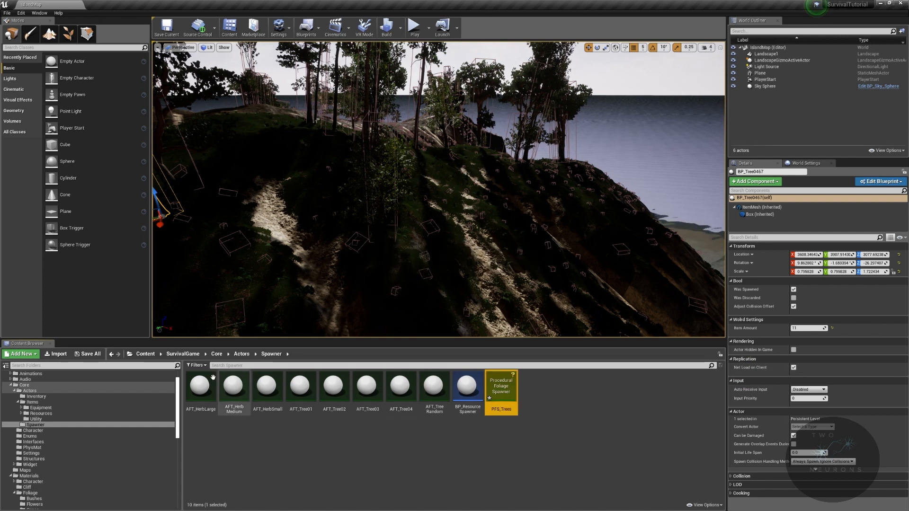
- Check the Procedural Foliage setting in the Editor Preferences by filtering for "foli"
click(21, 13)
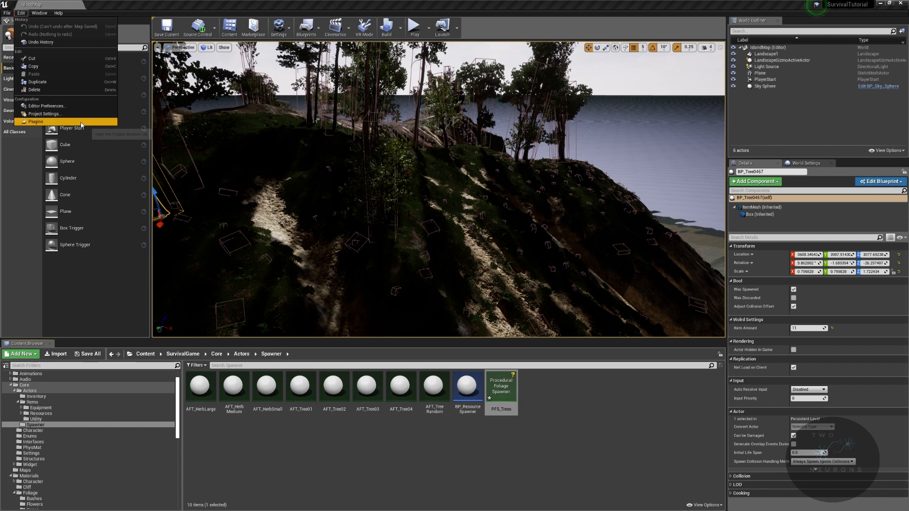
click(43, 107)
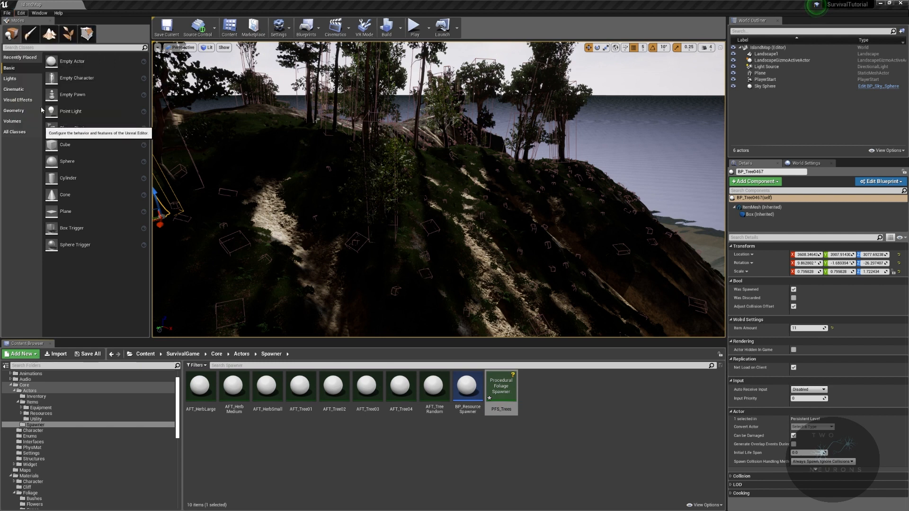
click(116, 19)
text(foli)
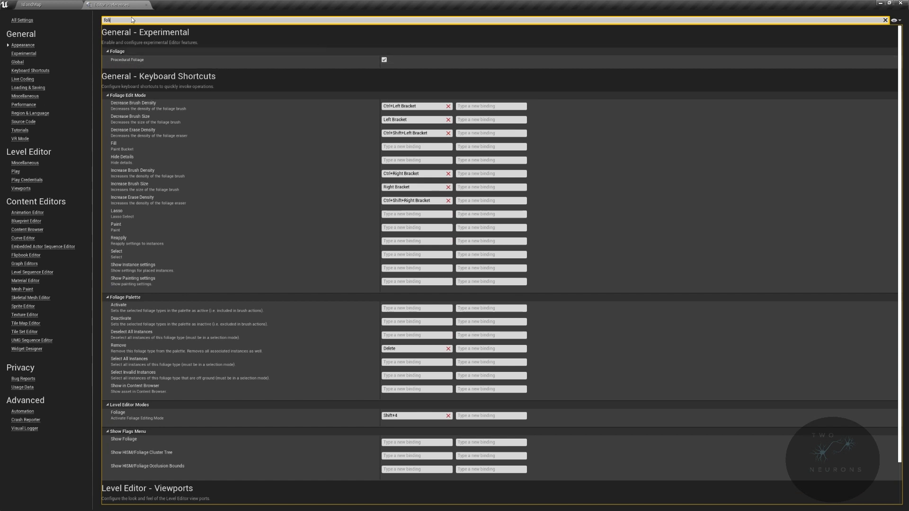
click(146, 5)
- Save all assets and place the PFS_Trees spawner in the level on the grassy hill
key(ctrl+shift+s)
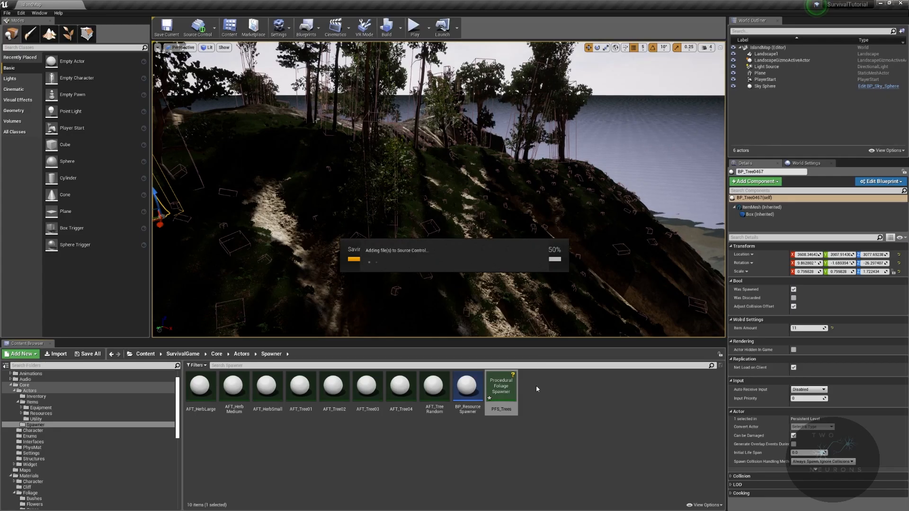
right_drag(502, 266, 326, 280)
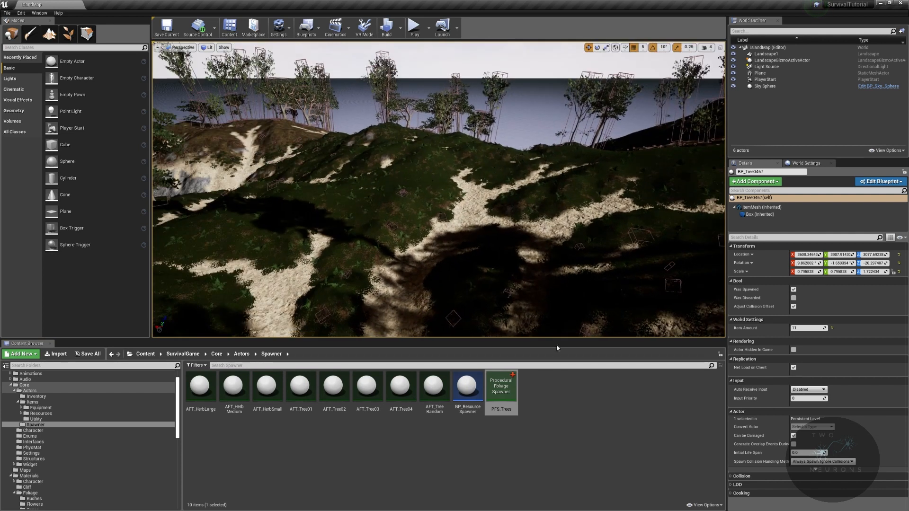
drag(434, 391, 372, 217)
right_drag(552, 111, 484, 89)
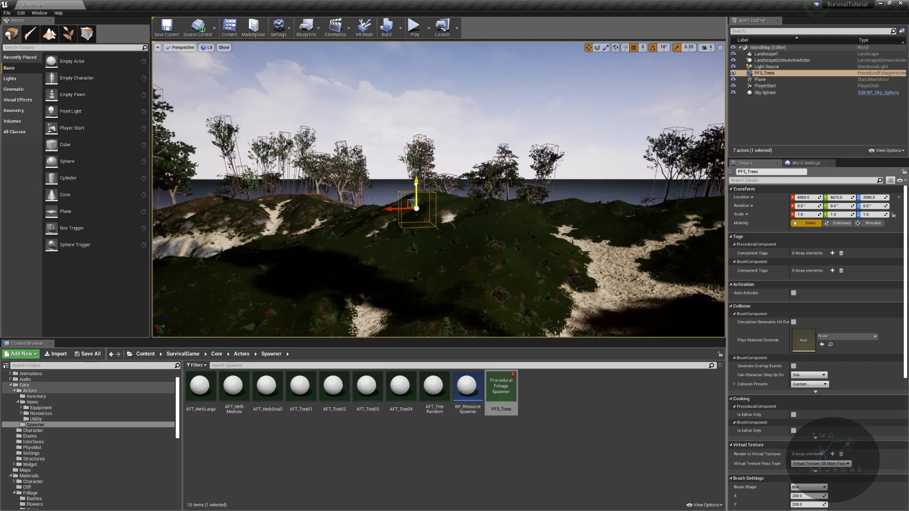
- Stretch the PFS_Trees volume to about 15.5 in X and 17.25 in Y, and move it to about X 3675, Z 2470
mouse_move(471, 239)
right_down()
mouse_move(474, 258)
mouse_move(448, 265)
mouse_move(471, 239)
right_up()
key(e)
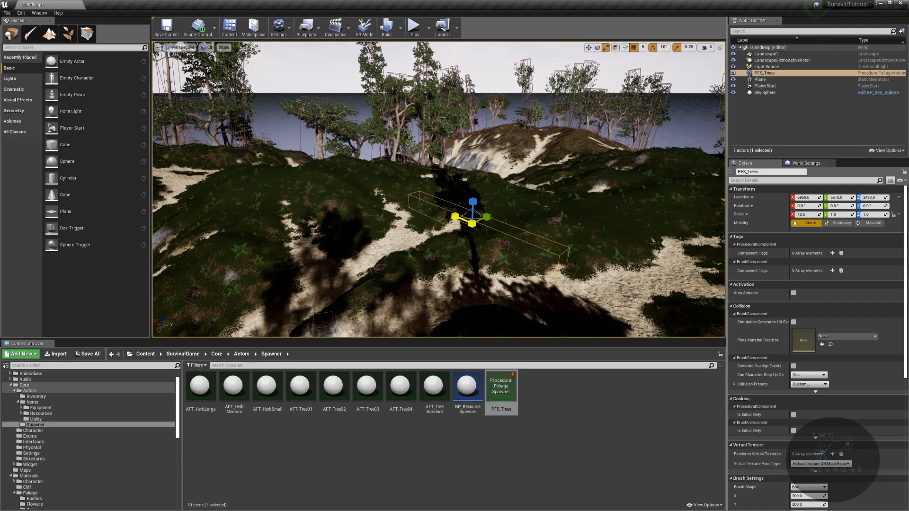
drag(487, 217, 512, 207)
right_drag(487, 216, 293, 224)
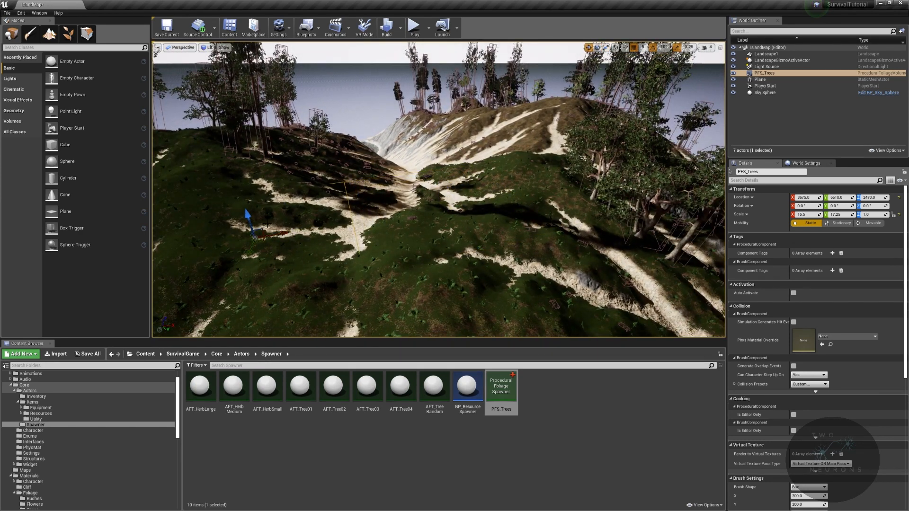
- Raise the PFS_Trees volume to about Z 2885 and scale it to 6.0 in Z and 29.0 in X
drag(248, 214, 241, 192)
right_drag(241, 192, 191, 154)
key(e)
key(r)
drag(309, 238, 345, 277)
key(r)
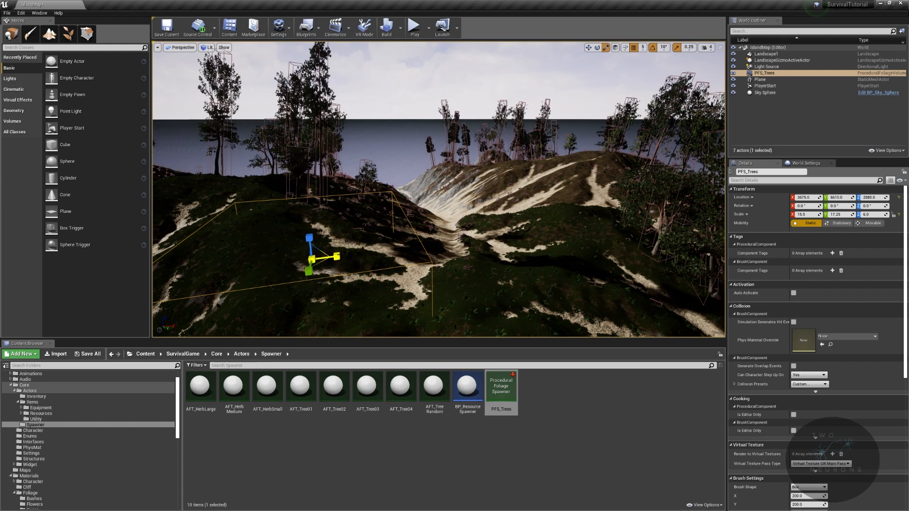
drag(337, 256, 348, 256)
right_drag(348, 255, 331, 315)
- Open the PFS_Trees asset for editing in a separate, enlarged window above the level view
double_click(503, 387)
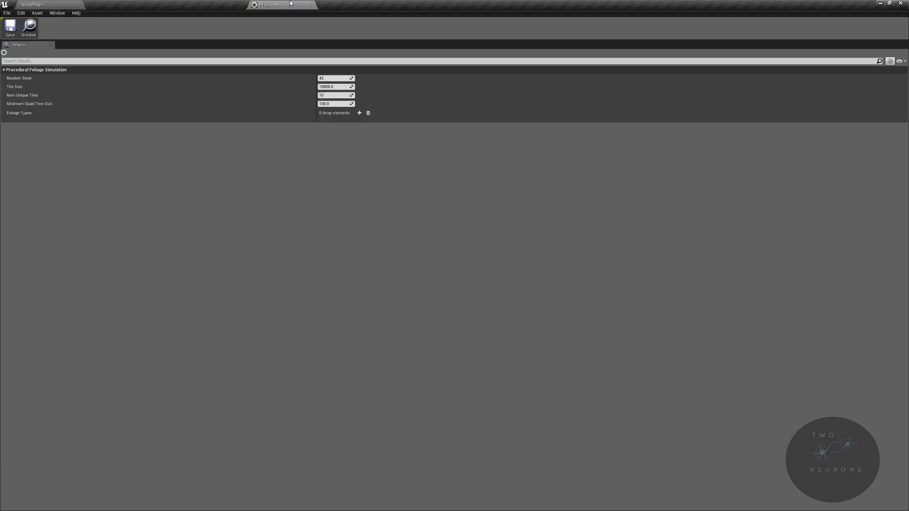
drag(290, 3, 291, 4)
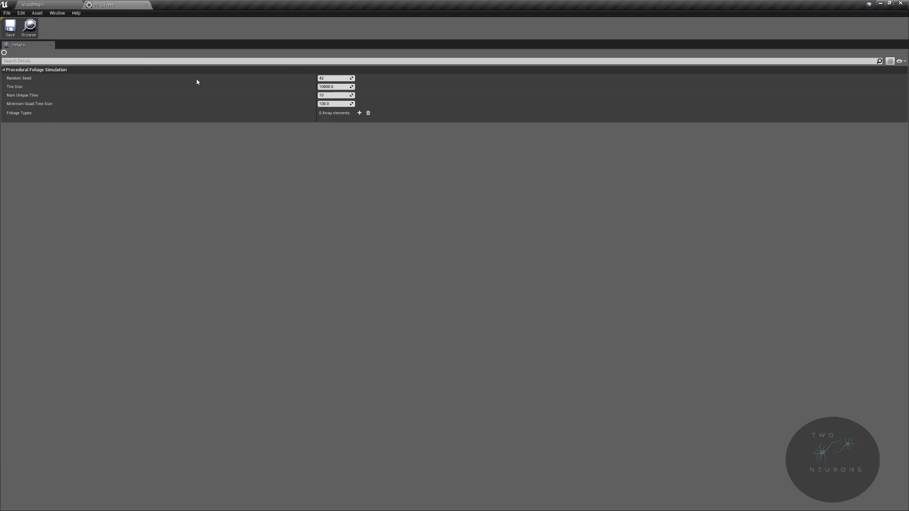
drag(91, 4, 295, 93)
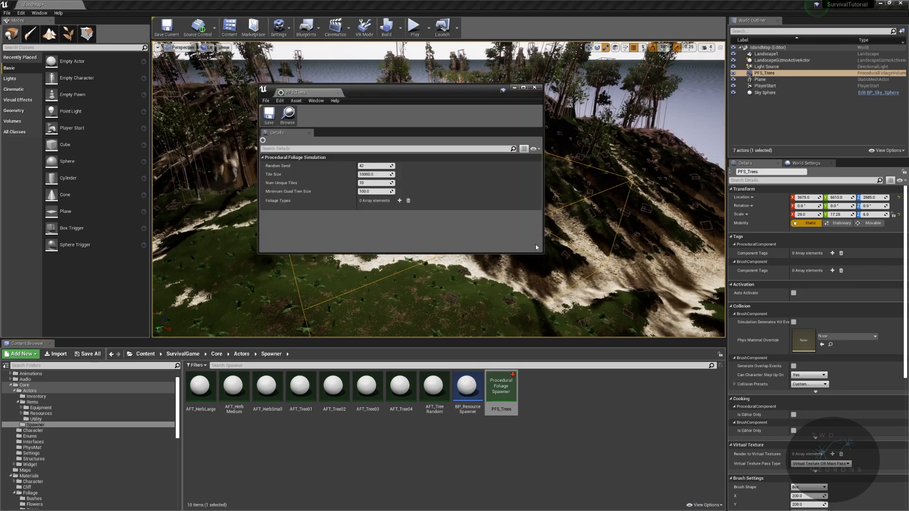
drag(542, 254, 672, 335)
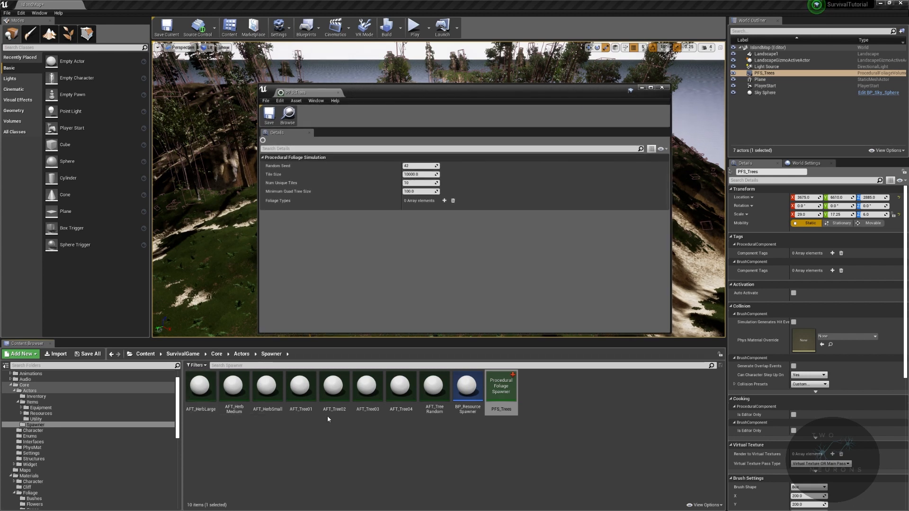
- Add one Foliage Types element to PFS_Trees and assign AFT_Tree01 to it
drag(300, 386, 360, 271)
click(444, 200)
drag(300, 386, 419, 231)
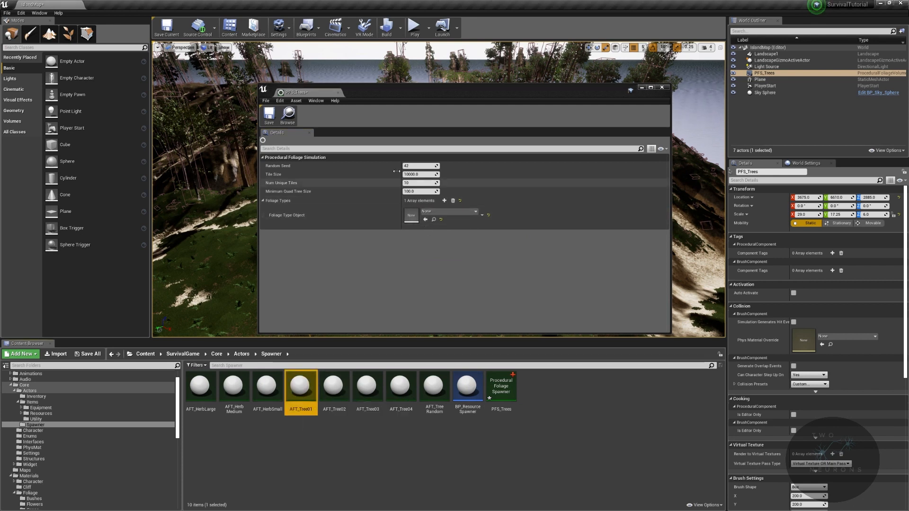
drag(300, 386, 420, 220)
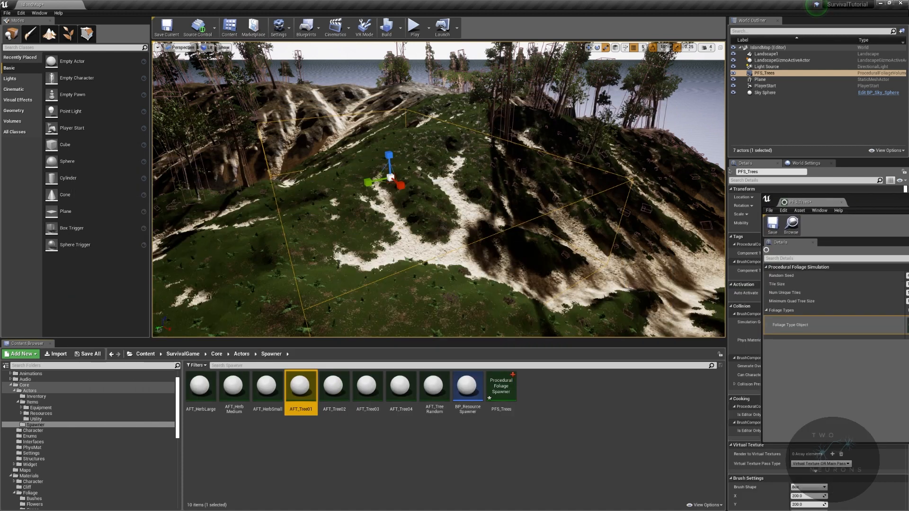
- Resimulate the PFS_Trees volume's procedural foliage and inspect the spawned trees
scroll(845, 433, down, 10)
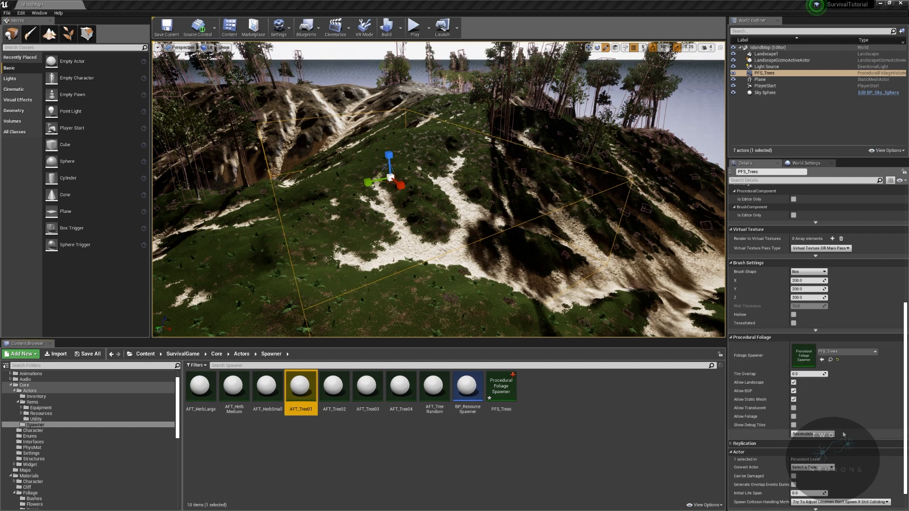
click(809, 438)
right_drag(550, 204, 599, 218)
right_drag(528, 209, 587, 213)
click(817, 436)
- Change the random seed of PFS_Trees and resimulate the volume's foliage
double_click(501, 386)
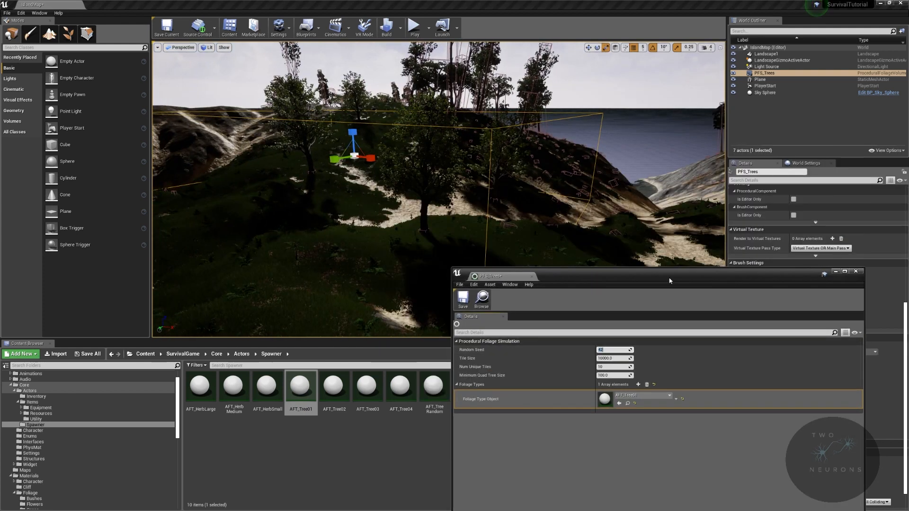
drag(670, 281, 908, 255)
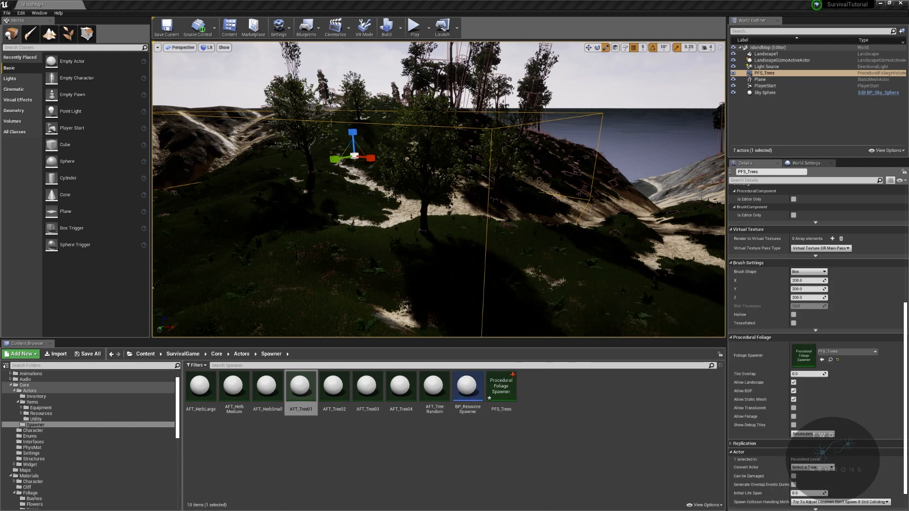
click(811, 434)
right_drag(616, 213, 464, 189)
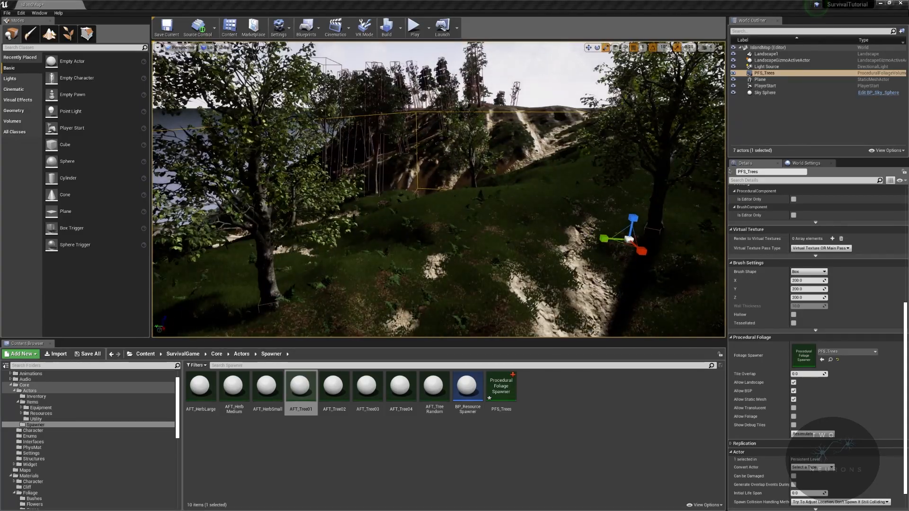
- Set the PFS_Trees random seed to 12, resimulate the foliage and inspect the new tree distribution
drag(908, 123, 519, 95)
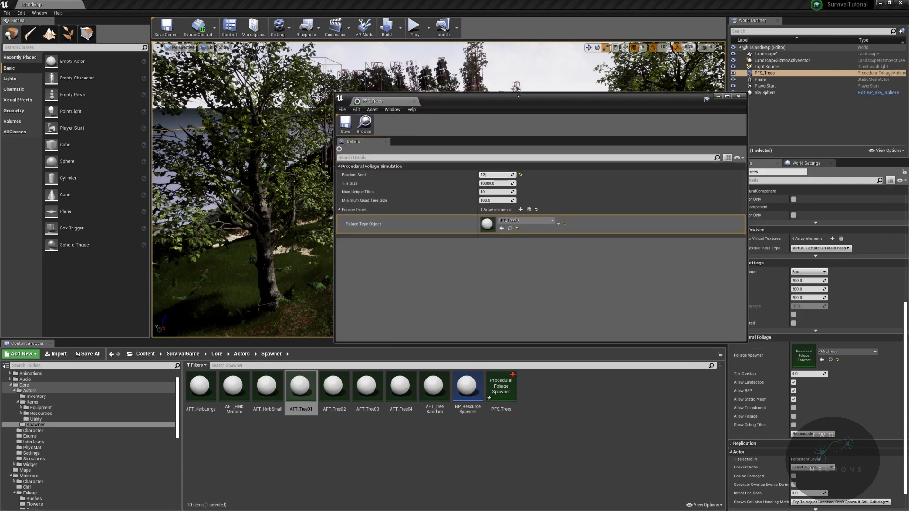
click(814, 434)
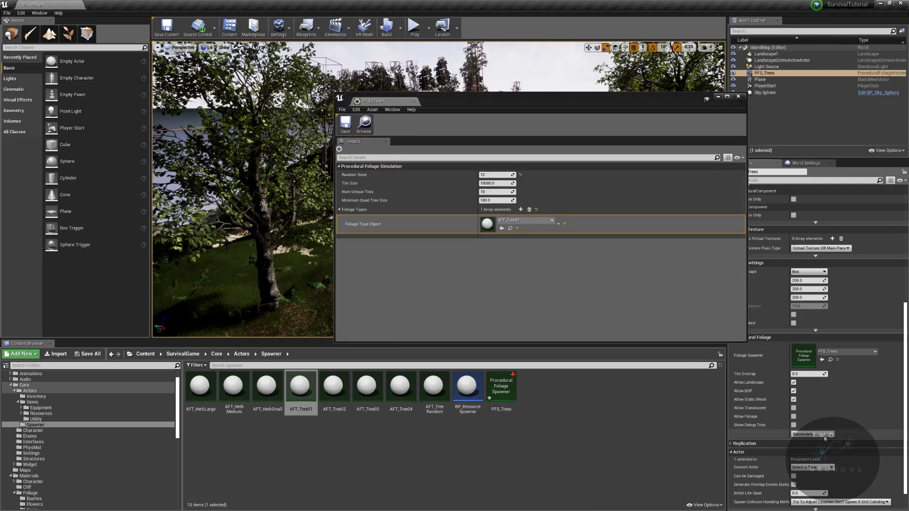
drag(600, 100, 908, 100)
right_drag(544, 189, 630, 223)
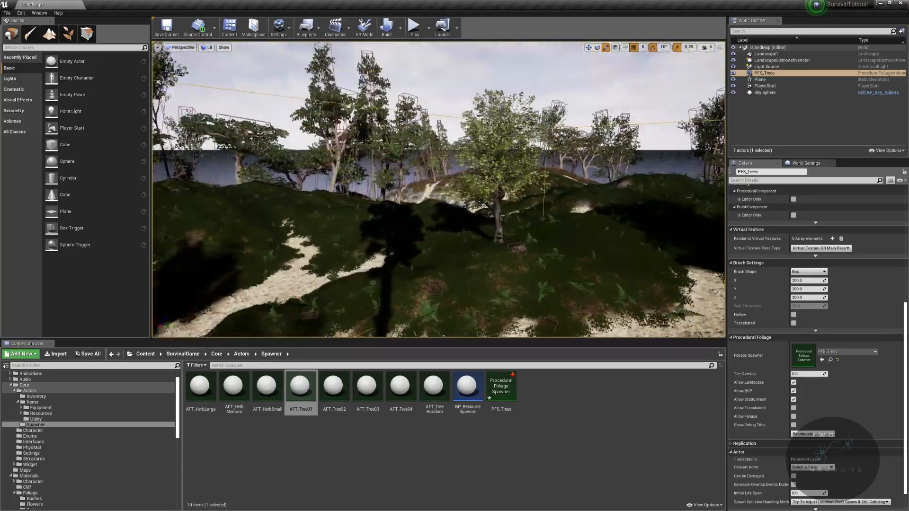
right_drag(438, 190, 473, 189)
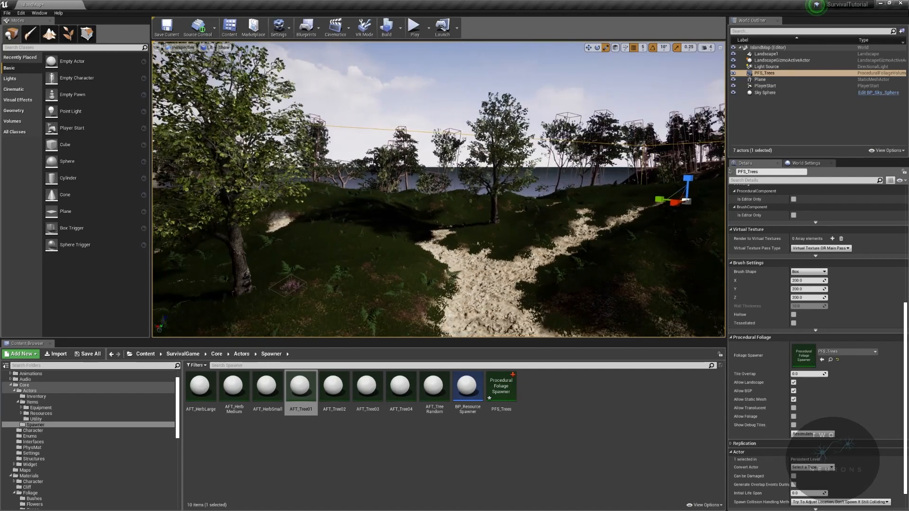
key(s)
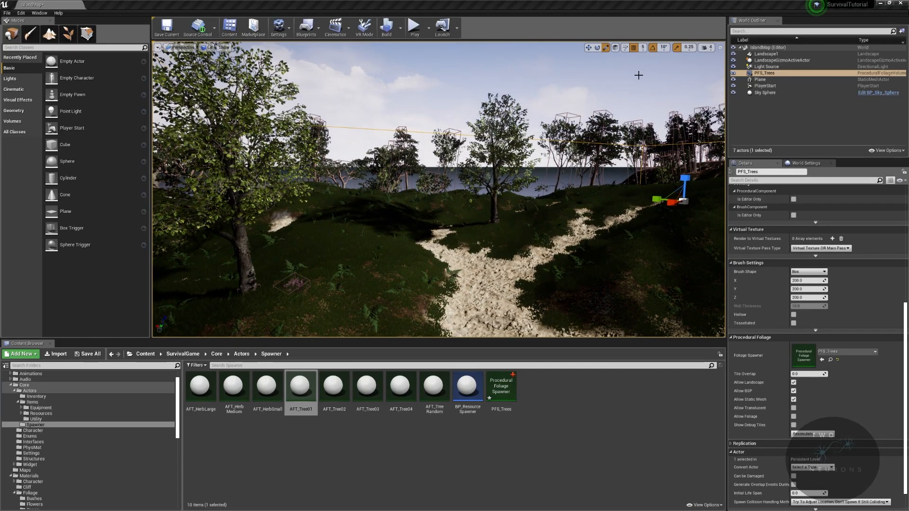
- Resimulate the PFS_Trees foliage and look over the tree spacing across the island from above
click(812, 434)
right_drag(438, 189, 576, 226)
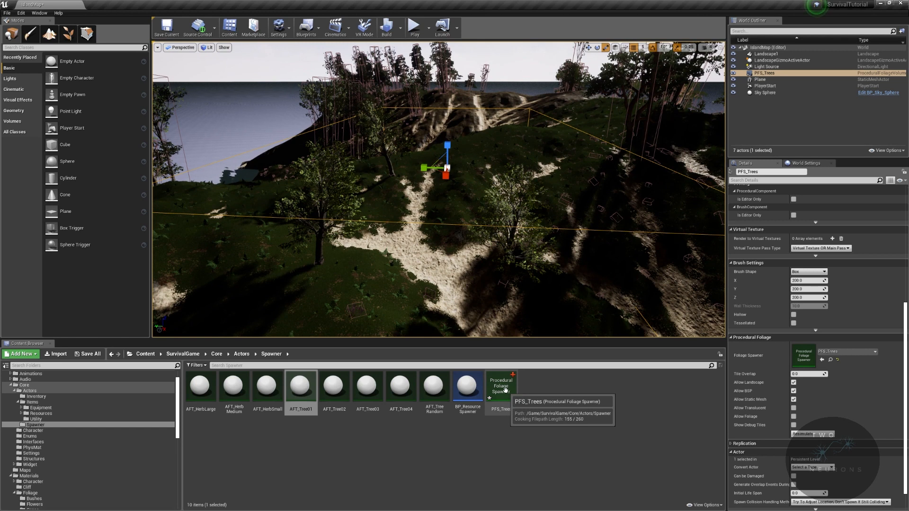
- Set AFT_Tree01's Average Spread Distance to 25 and Spread Variance to 100, save it, and check the resimulated trees
double_click(302, 387)
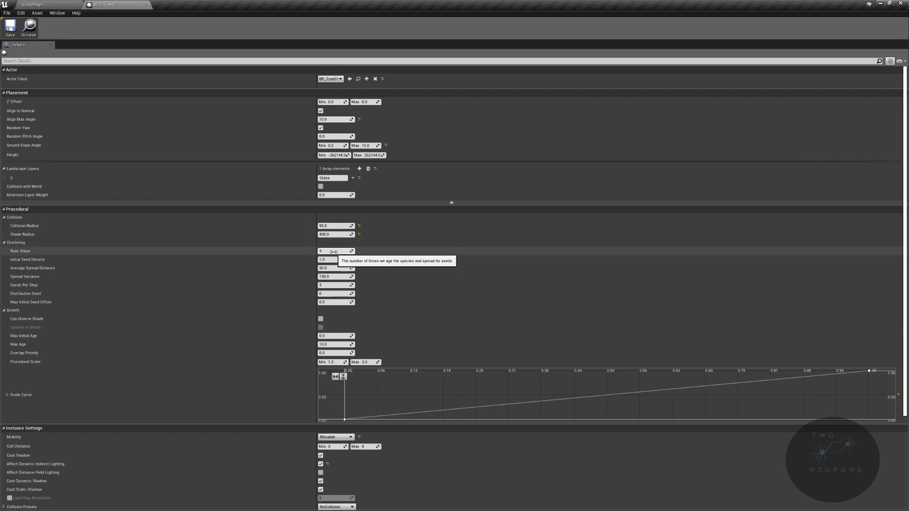
click(331, 268)
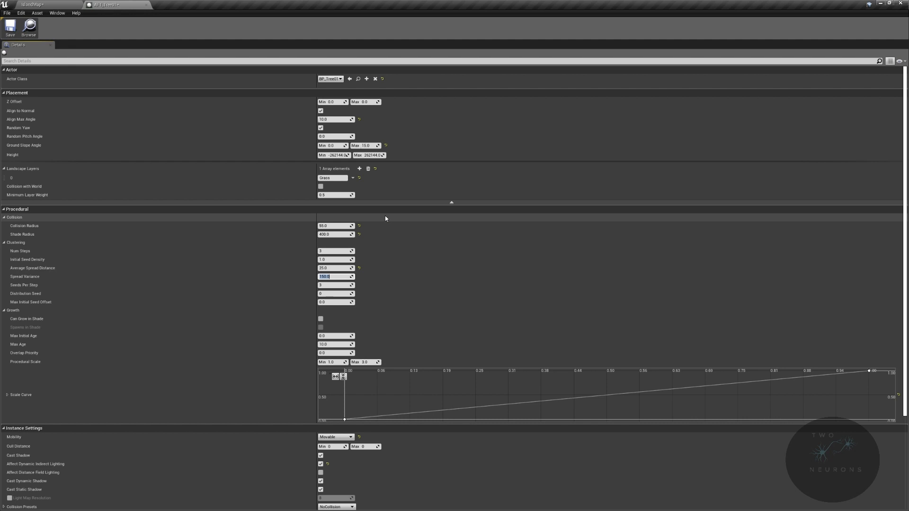
click(10, 27)
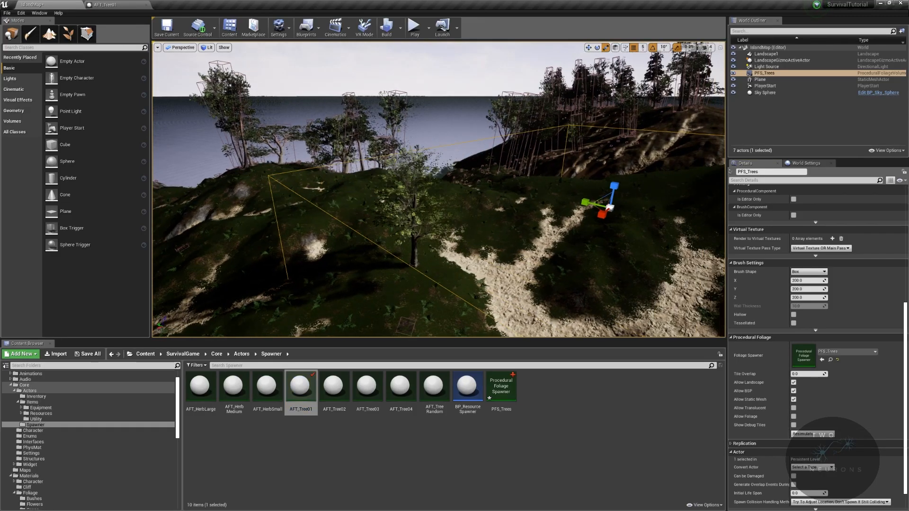
right_drag(418, 70, 474, 70)
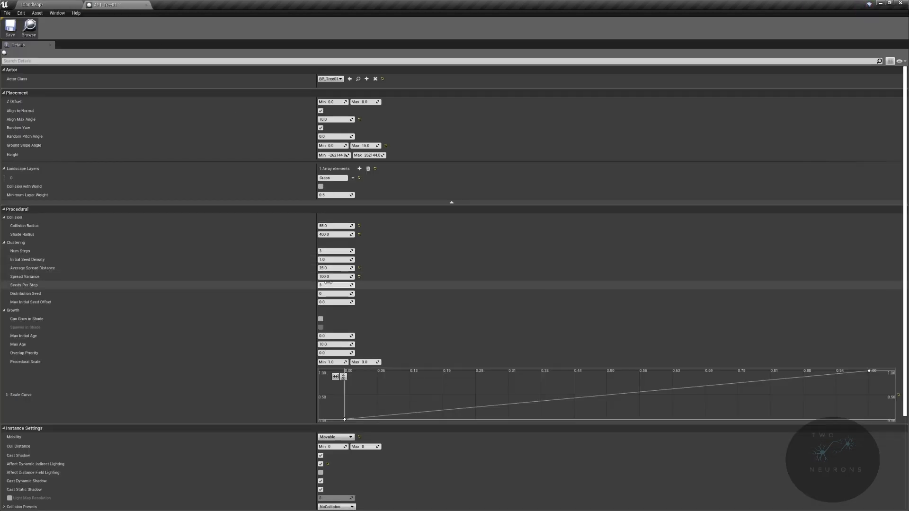
- Try a different Num Steps value on AFT_Tree01, inspect the trees on the map, and reset it to its default
drag(330, 252, 348, 251)
click(331, 251)
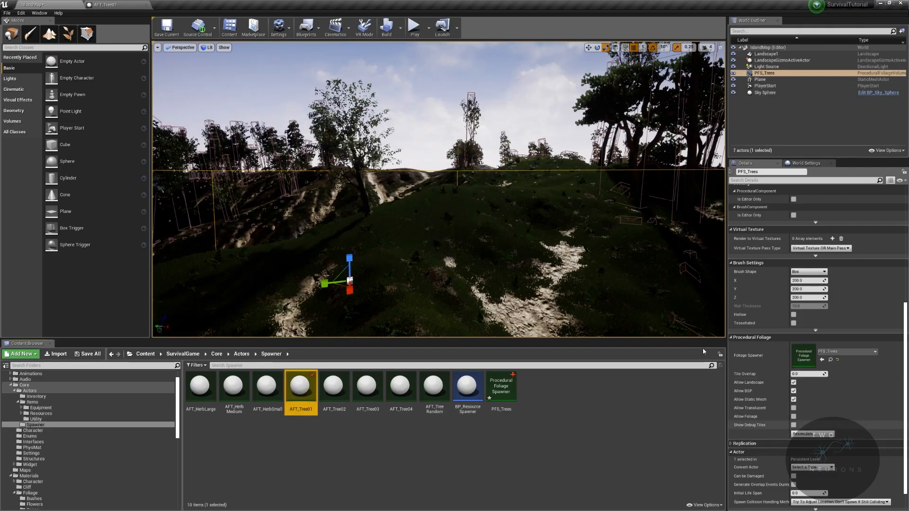
mouse_move(439, 189)
right_down()
mouse_move(356, 183)
mouse_move(483, 190)
mouse_move(440, 189)
mouse_move(443, 223)
mouse_move(443, 189)
mouse_move(425, 189)
right_up()
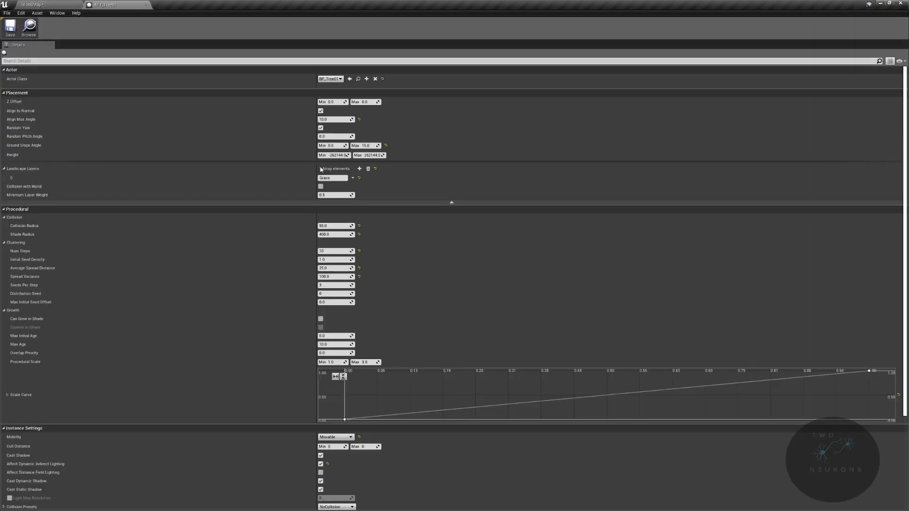
click(359, 251)
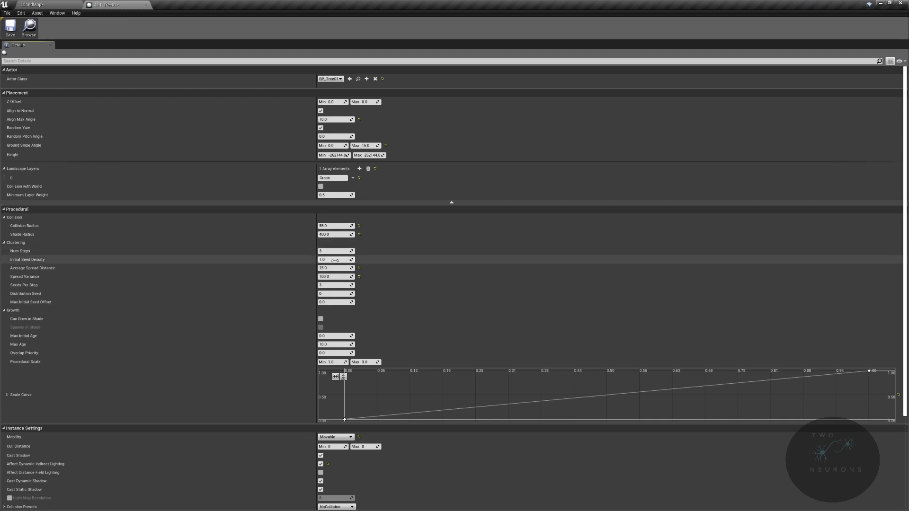
- Set AFT_Tree01's Seeds Per Step to 5, save it, and resimulate the PFS_Trees foliage
click(333, 285)
click(10, 27)
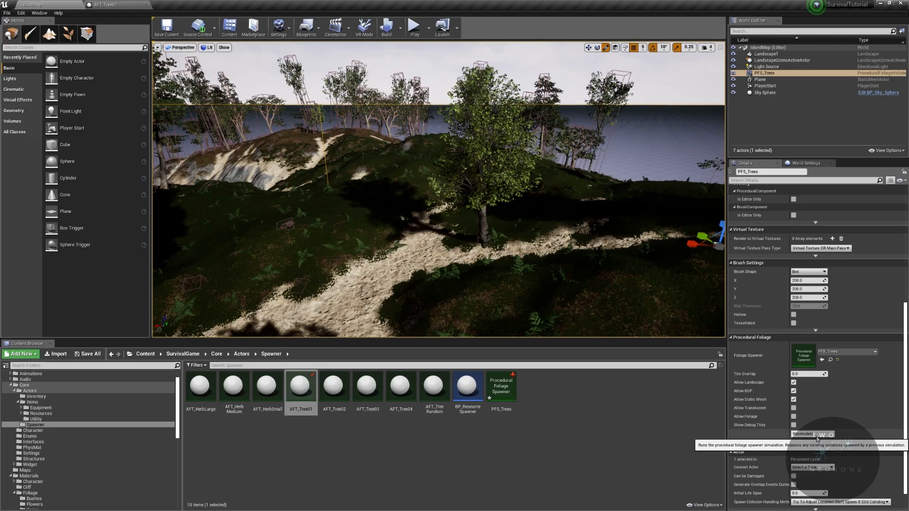
click(804, 434)
right_drag(439, 189, 616, 188)
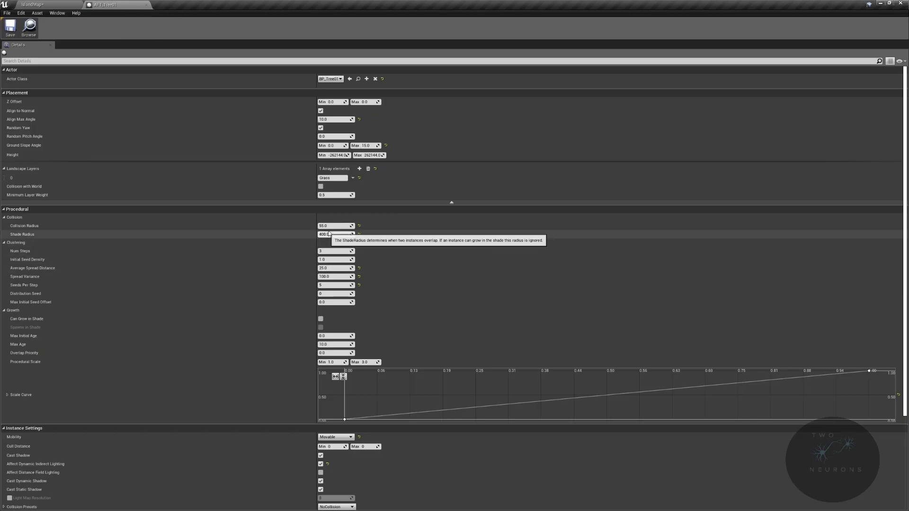
- Try AFT_Tree01 with Can Grow in Shade enabled, inspect the trees on the map, and disable the option again
click(321, 320)
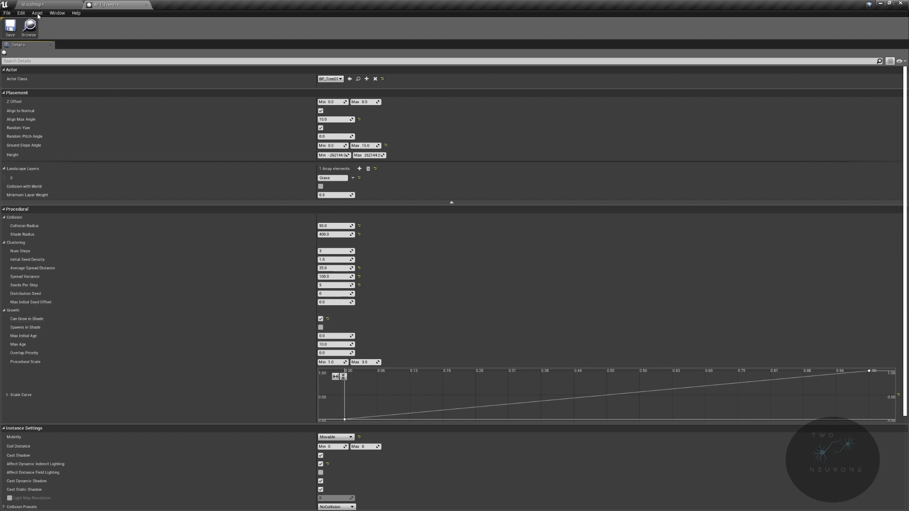
click(19, 7)
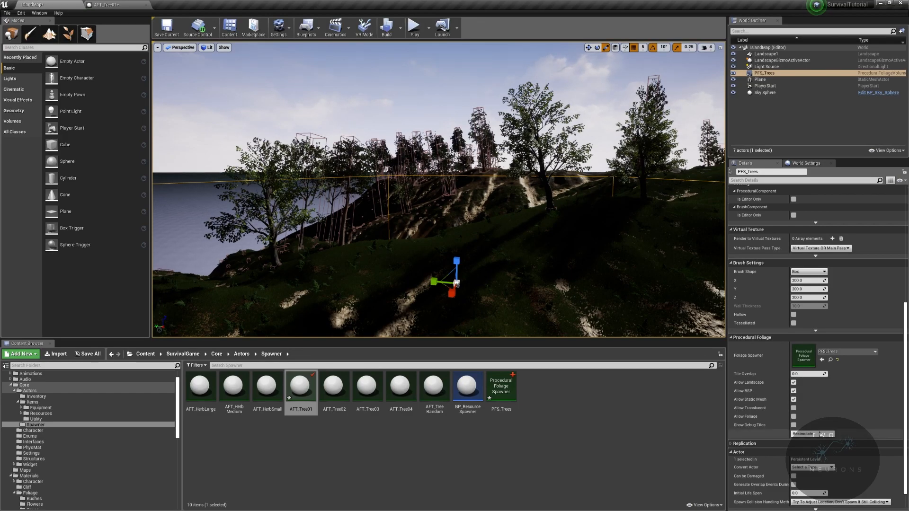
right_drag(533, 233, 438, 285)
click(105, 5)
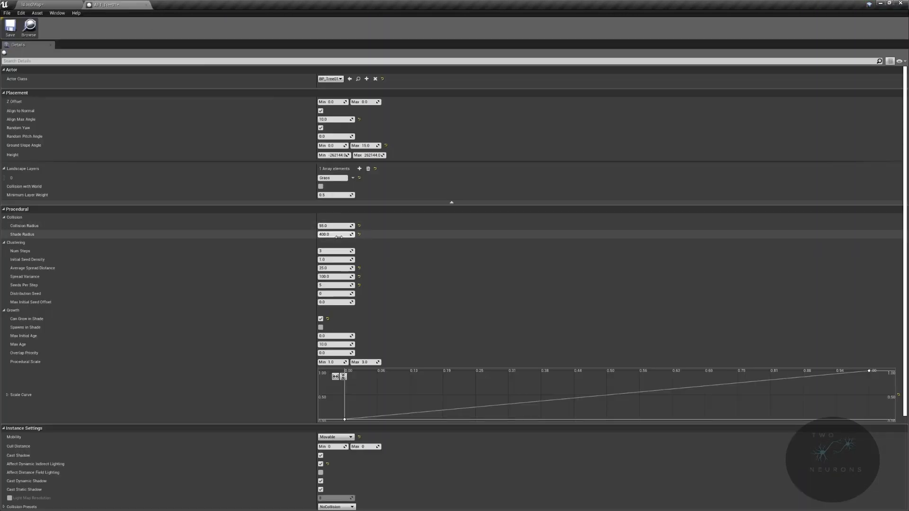
click(320, 320)
- Set AFT_Tree01's Shade Radius to 200, save it, and resimulate the PFS_Trees foliage
click(334, 235)
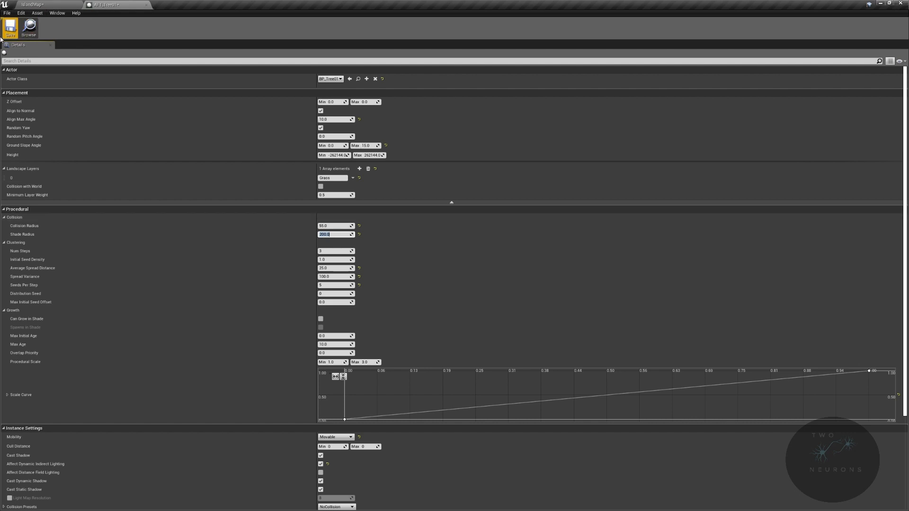
click(32, 5)
click(811, 435)
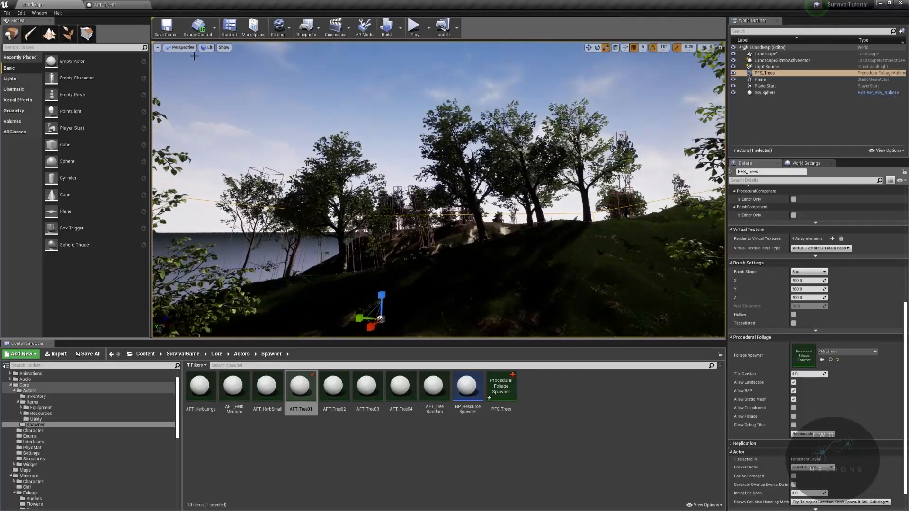
- Try AFT_Tree01 with Num Steps set to 5 and inspect the spawned trees on the map, selecting one
click(90, 3)
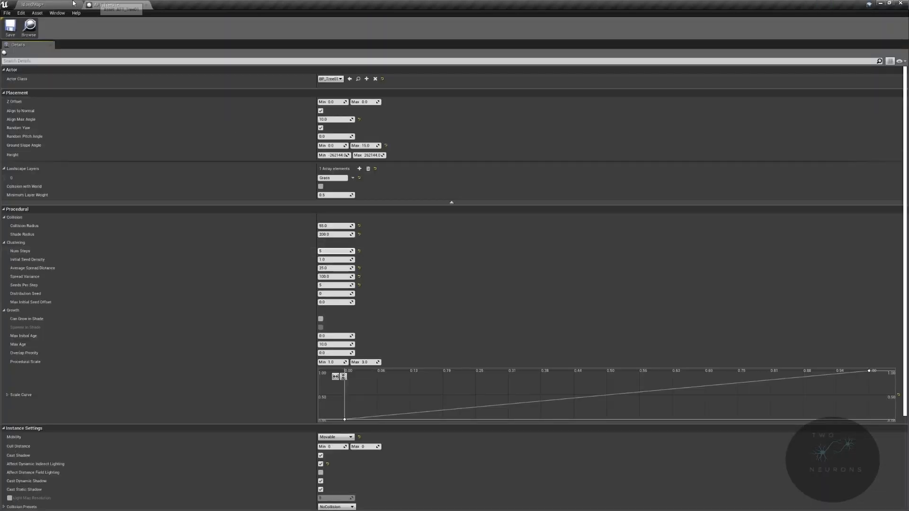
click(32, 4)
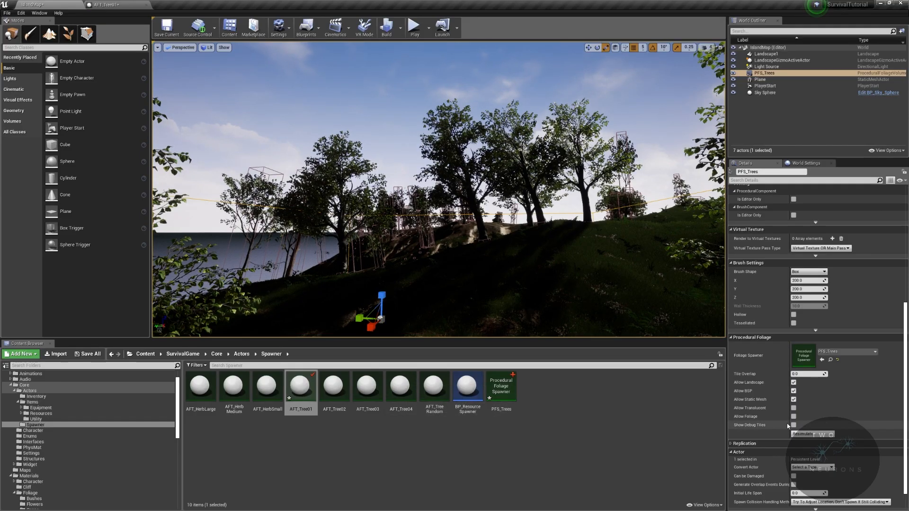
right_drag(558, 223, 336, 275)
right_drag(426, 228, 334, 181)
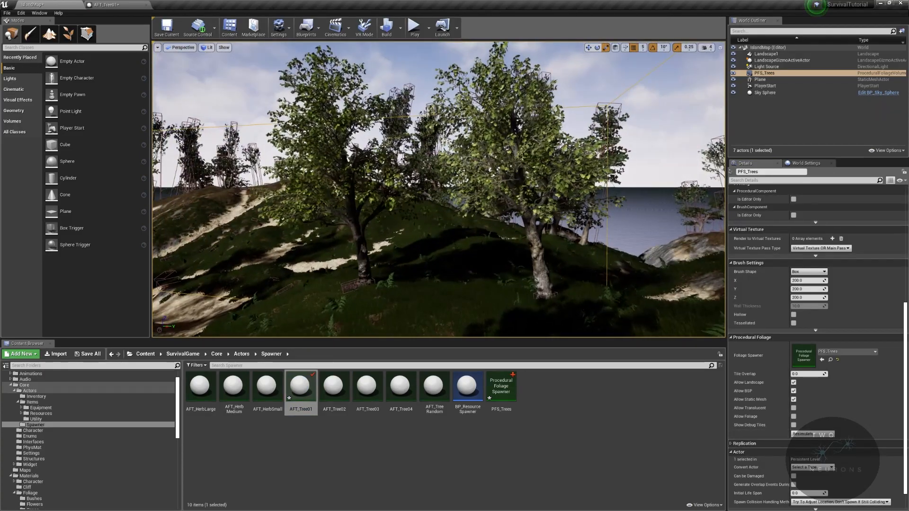
click(534, 237)
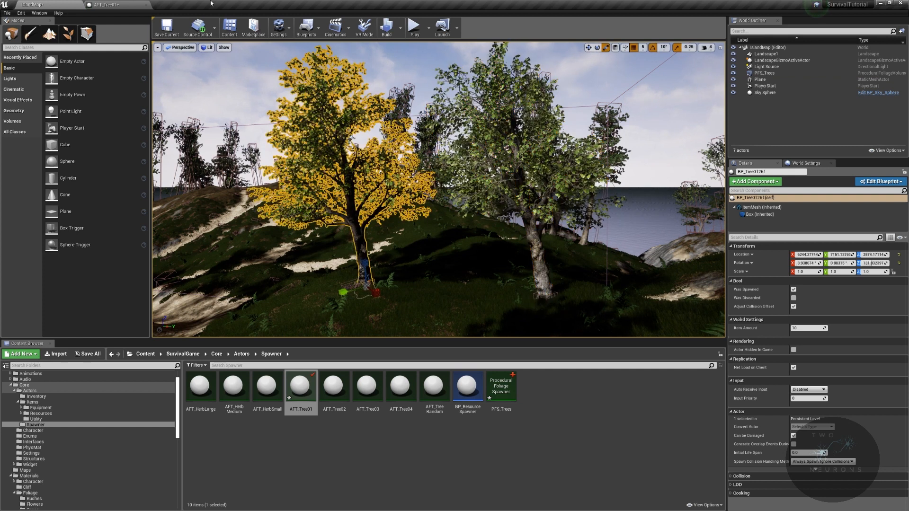
- Set AFT_Tree01's Num Steps to 10, Distribution Seed to 2 and maximum Procedural Scale to 4, and inspect the trees on the map
click(119, 5)
click(344, 251)
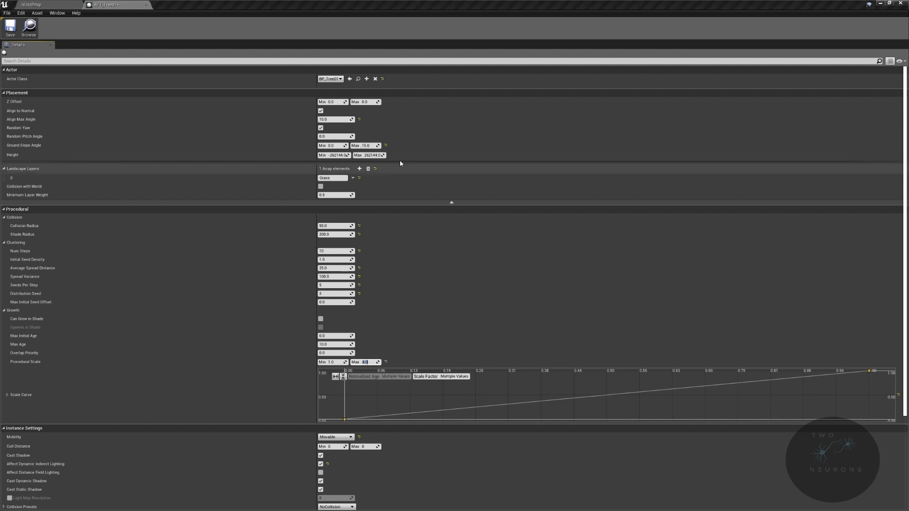
click(48, 5)
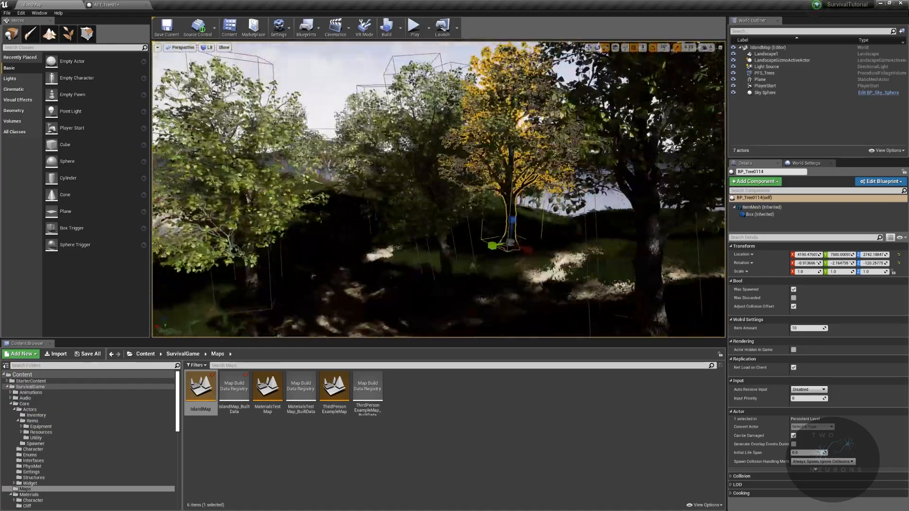
mouse_move(439, 190)
right_down()
mouse_move(493, 199)
mouse_move(443, 196)
right_up()
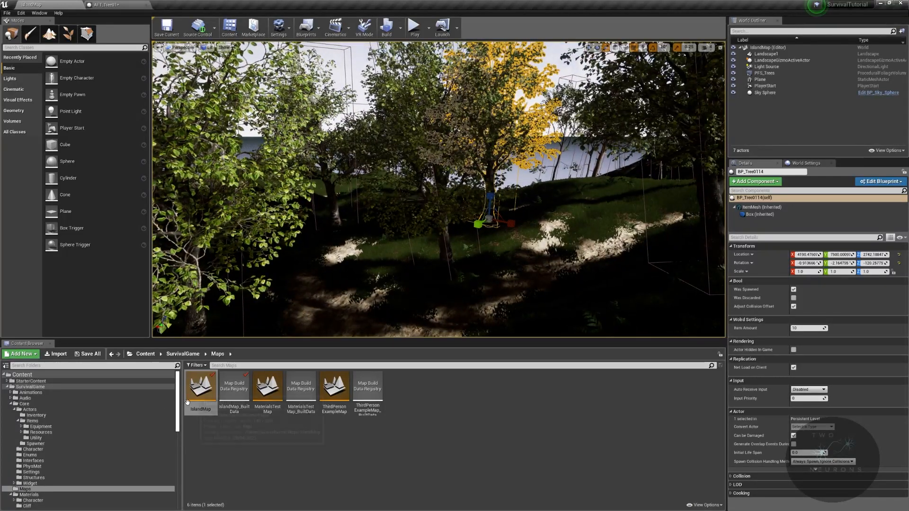
- Set AFT_Tree01's minimum Procedural Scale to 0.75
click(107, 4)
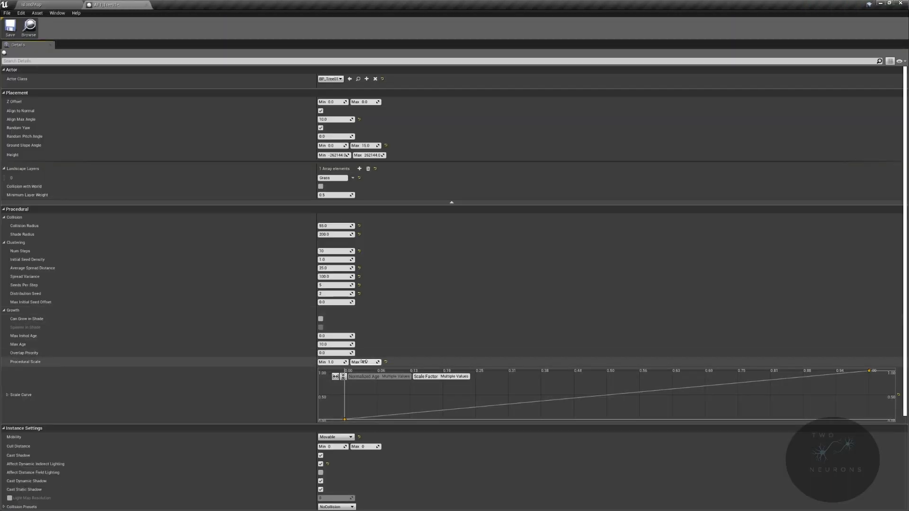
click(331, 362)
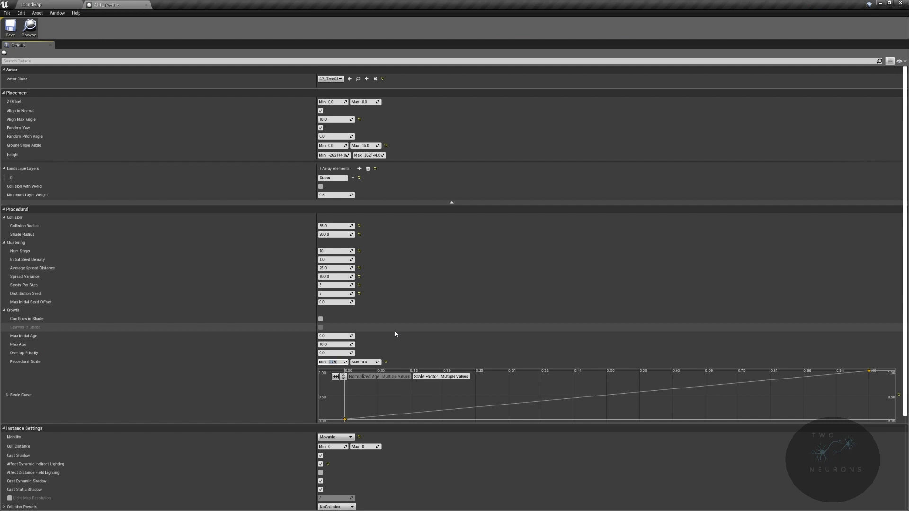
click(332, 251)
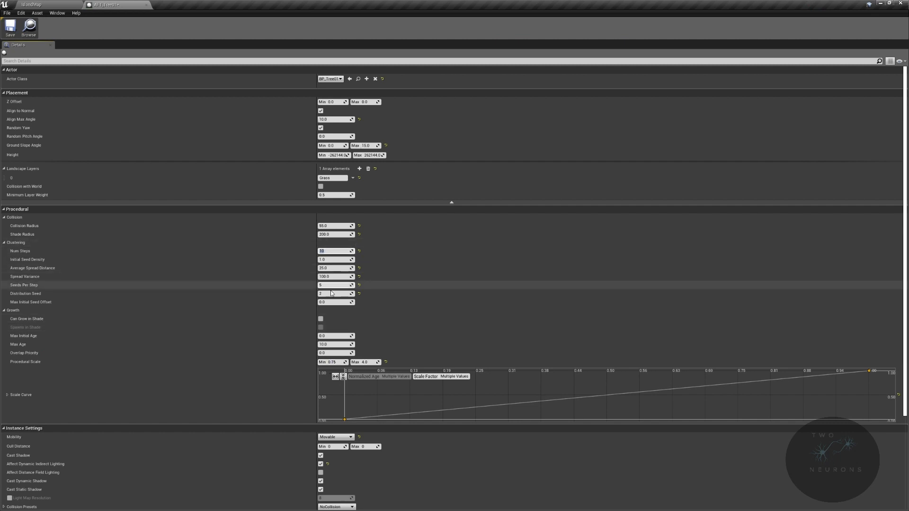
- Add a key to AFT_Tree01's Scale Curve at a normalized age of about 0.14 and give the curve smooth interpolation
mouse_move(421, 415)
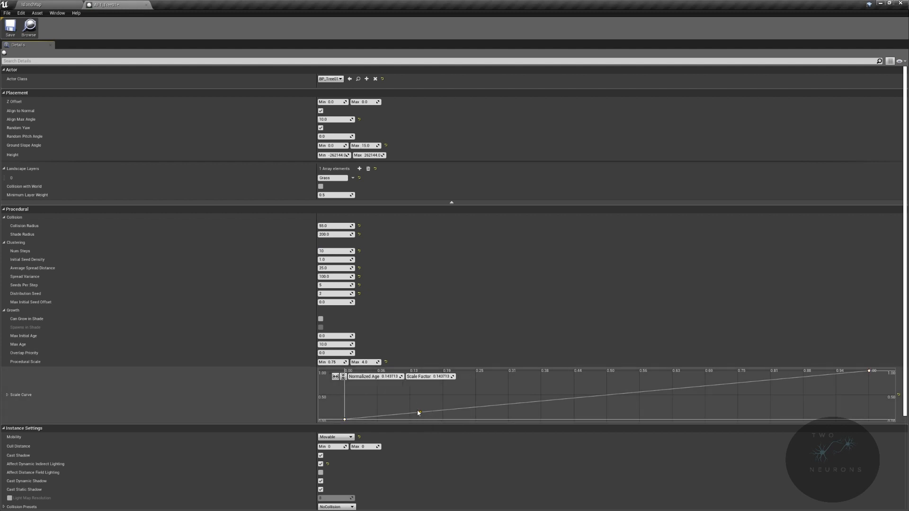
ctrl+click(345, 420)
right_drag(567, 416, 540, 410)
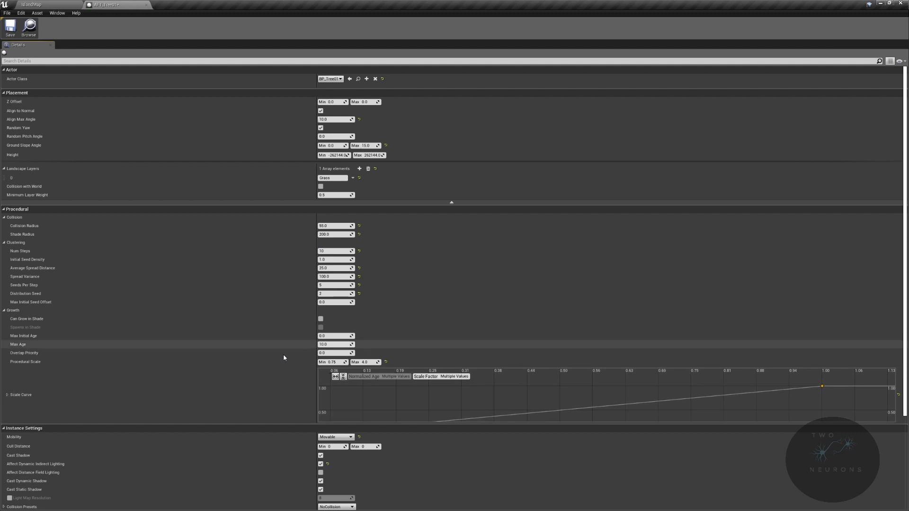
click(337, 377)
click(342, 378)
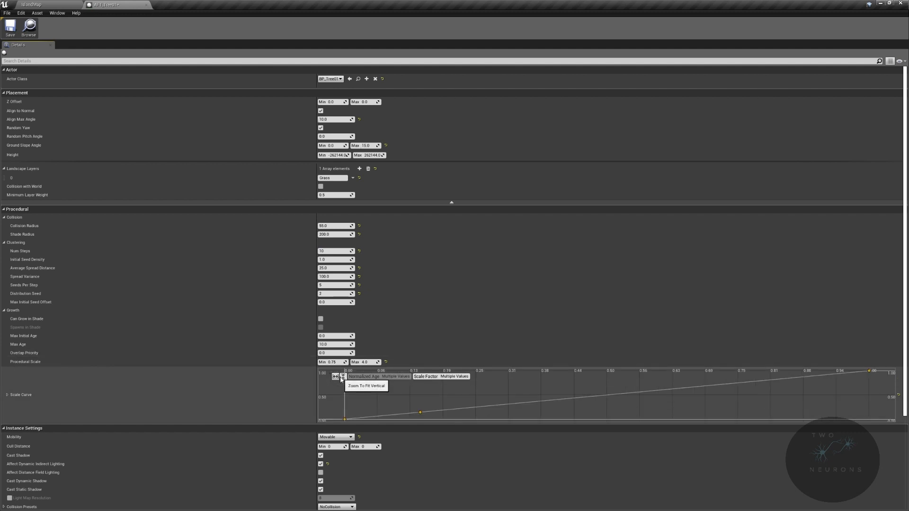
right_click(419, 413)
click(437, 423)
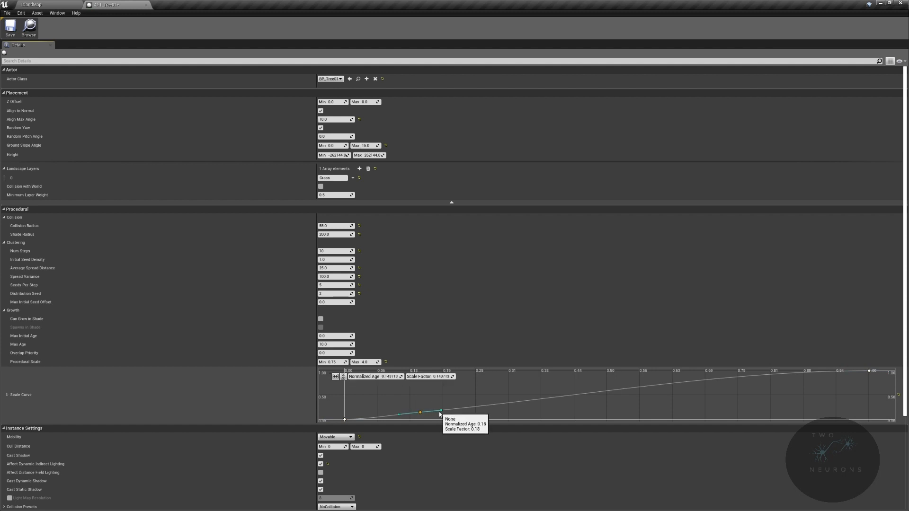
- Move the Scale Curve's middle key to a normalized age of about 0.19 and a scale factor of about 0.45
click(443, 412)
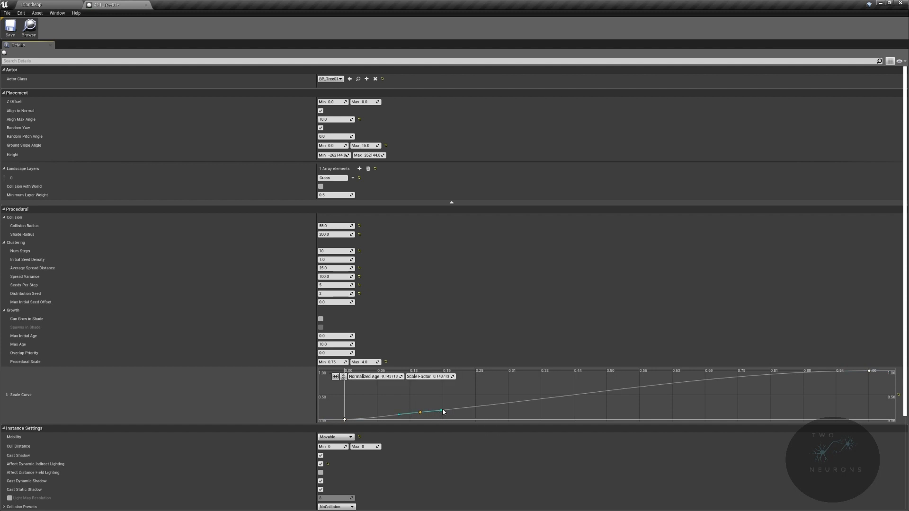
click(442, 411)
drag(424, 410, 447, 398)
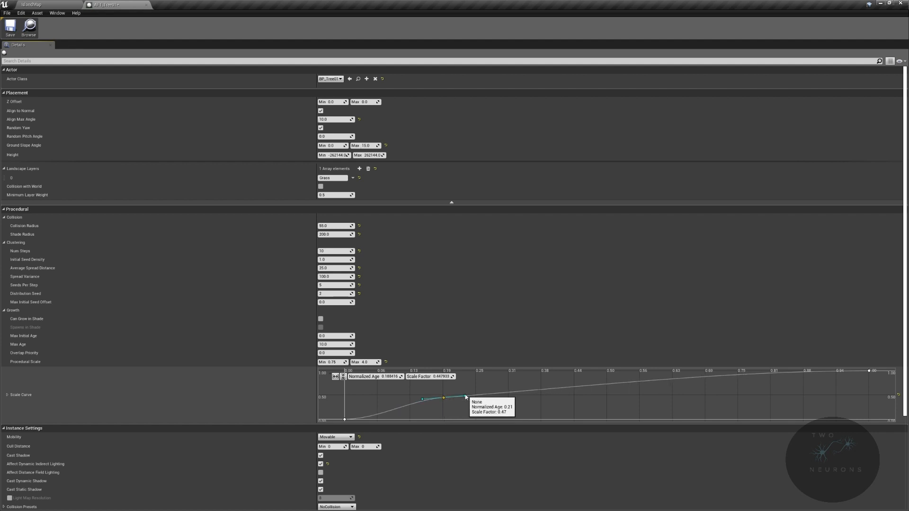
- Set the middle key's Normalized Age to 0.2 and raise its scale factor to about 0.61
click(389, 377)
text(2)
key(Return)
scroll(395, 365, down, 3)
text(0.2)
key(Return)
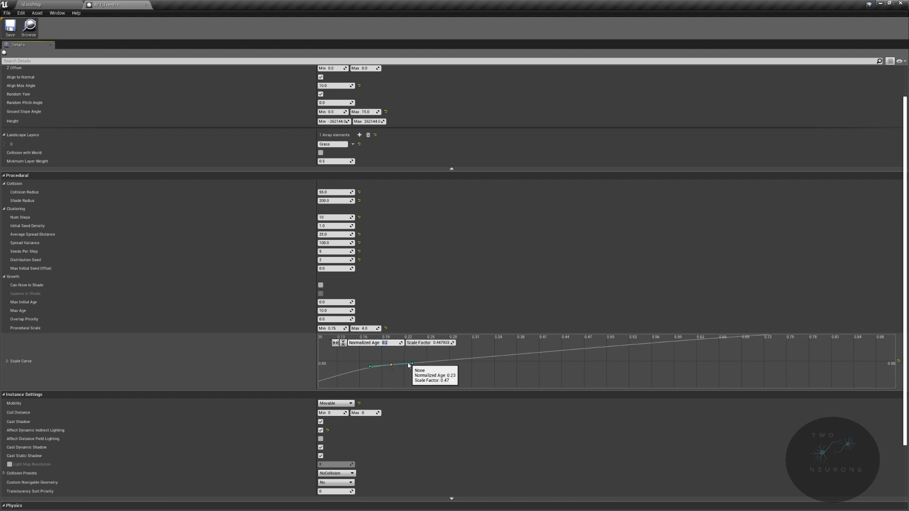
drag(413, 364, 388, 354)
scroll(407, 375, down, 2)
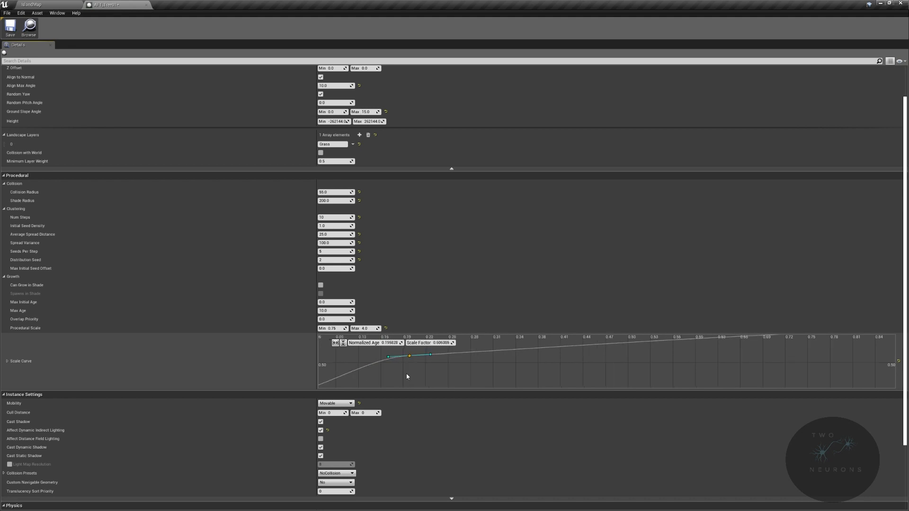
- Fit the whole Scale Curve in view and adjust the end key's tangent so the curve rises more steeply toward age 1.0
click(335, 344)
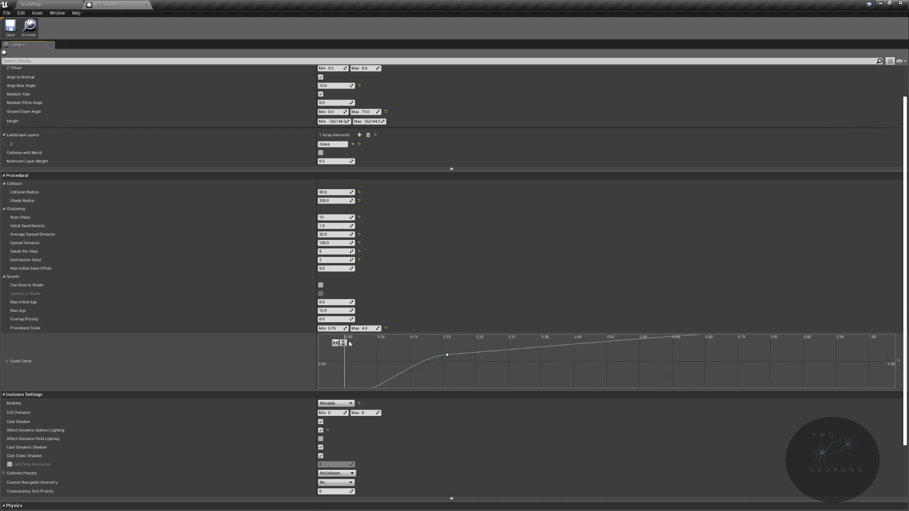
click(343, 343)
scroll(539, 362, down, 1)
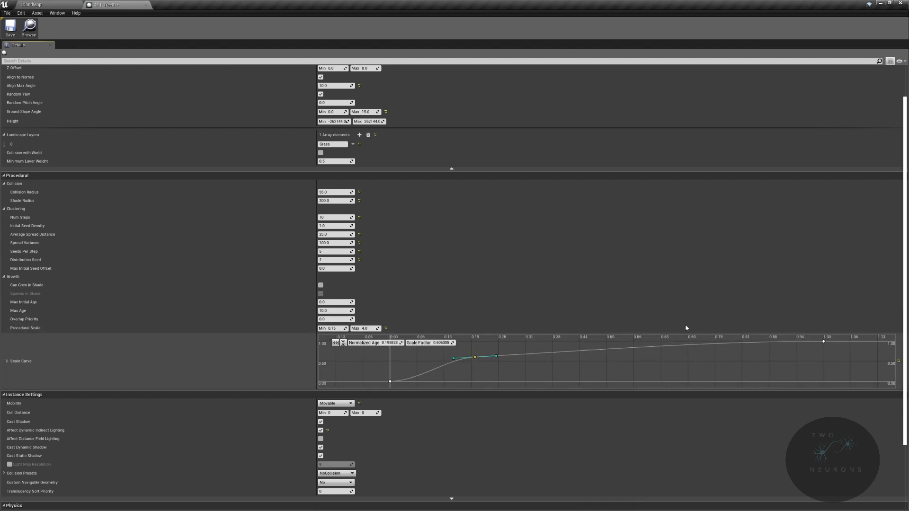
click(831, 354)
drag(831, 350, 805, 346)
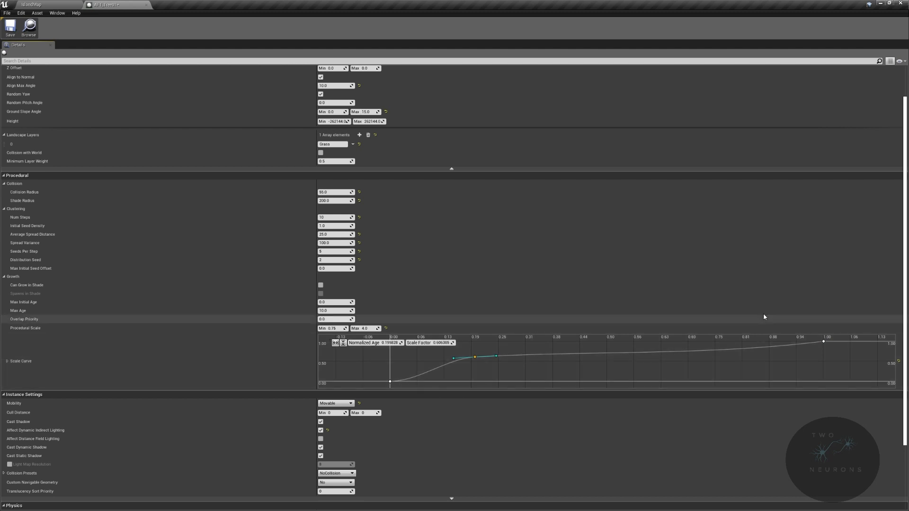
- Save AFT_Tree01 and bring up the PFS_Trees spawner settings over the island map
key(ctrl+s)
click(31, 3)
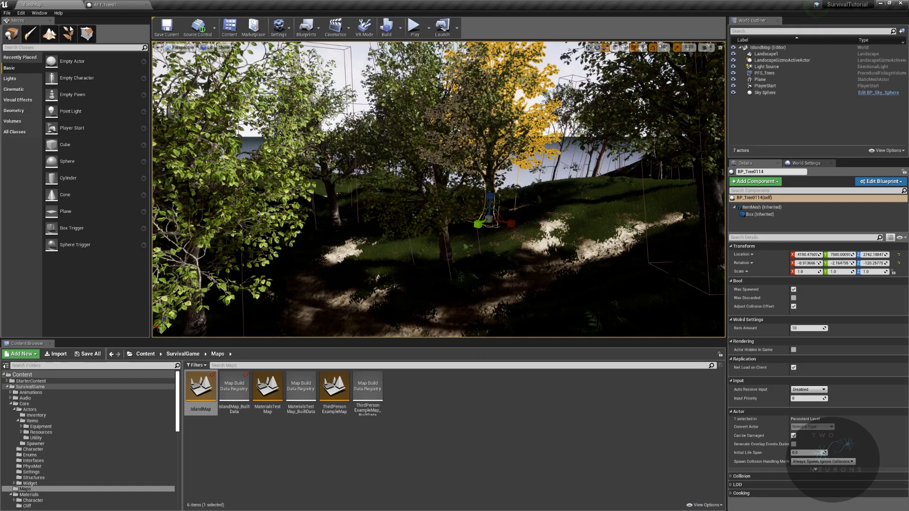
drag(526, 510, 521, 102)
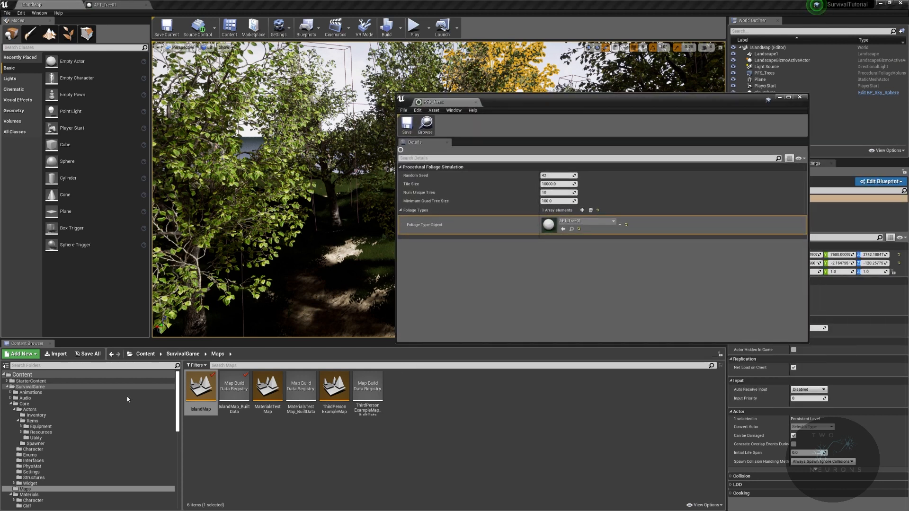
- Add AFT_Tree02, AFT_Tree03 and AFT_Tree04 from the Spawner folder to the PFS_Trees foliage types
click(66, 445)
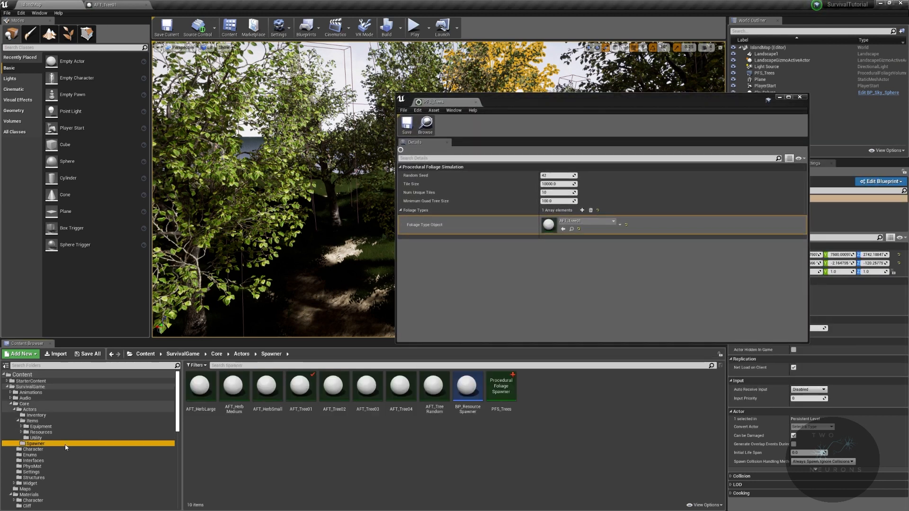
click(582, 210)
drag(333, 386, 587, 244)
click(584, 211)
drag(367, 398, 587, 266)
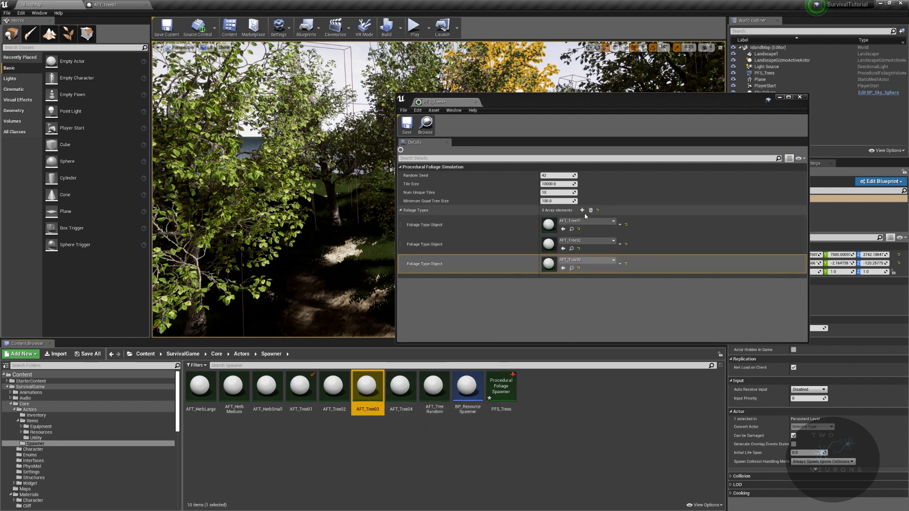
click(583, 211)
drag(400, 393, 585, 287)
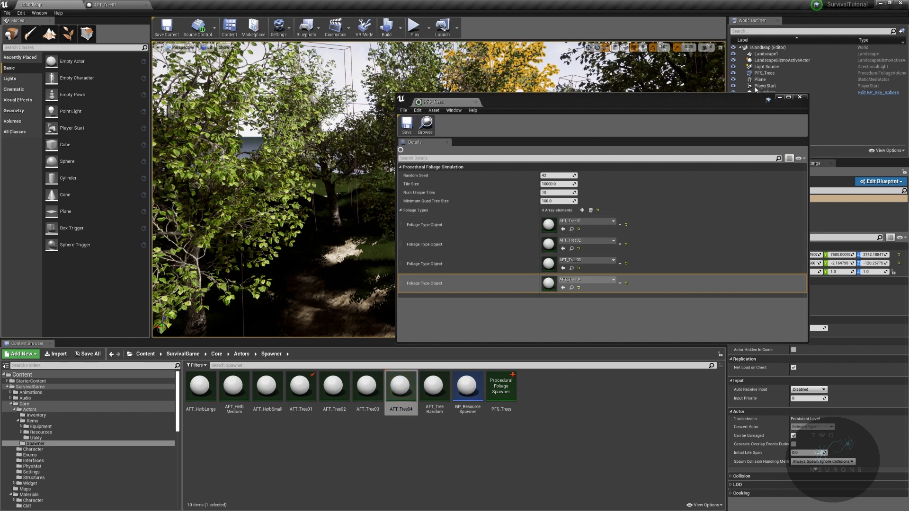
click(800, 97)
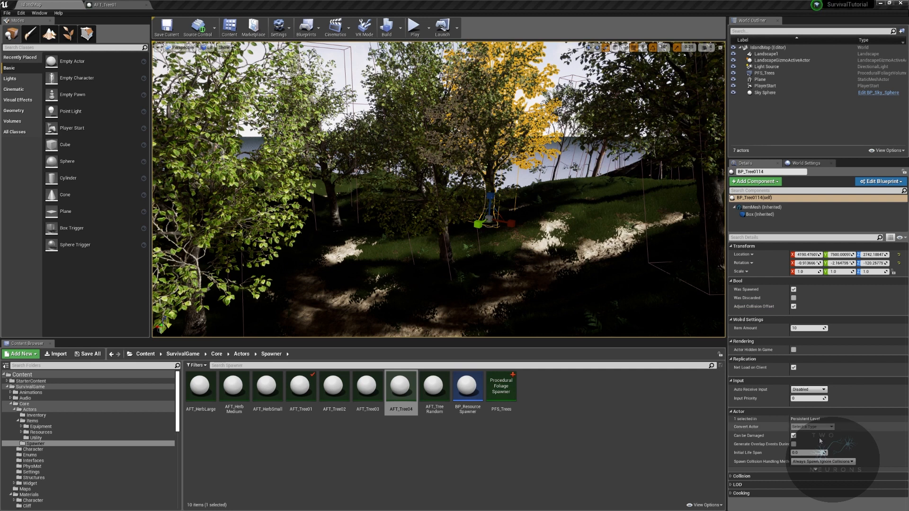
- Select the PFS_Trees volume in the level and resimulate its procedural foliage with the four tree types
click(765, 73)
scroll(825, 456, down, 5)
scroll(825, 457, down, 3)
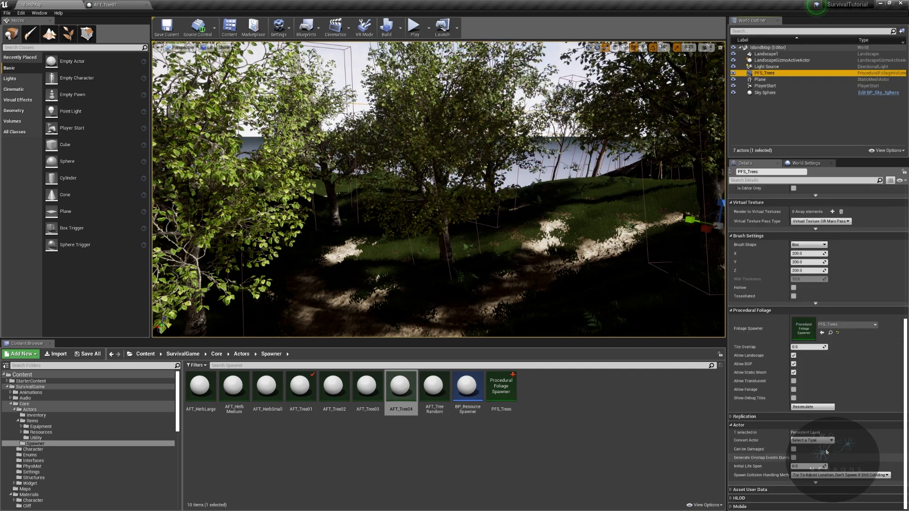
click(813, 407)
right_drag(439, 189, 545, 213)
- Clear the foliage types in PFS_Trees and add only AFT_Tree01 and AFT_Tree02
drag(908, 127, 678, 149)
right_click(671, 331)
right_click(546, 335)
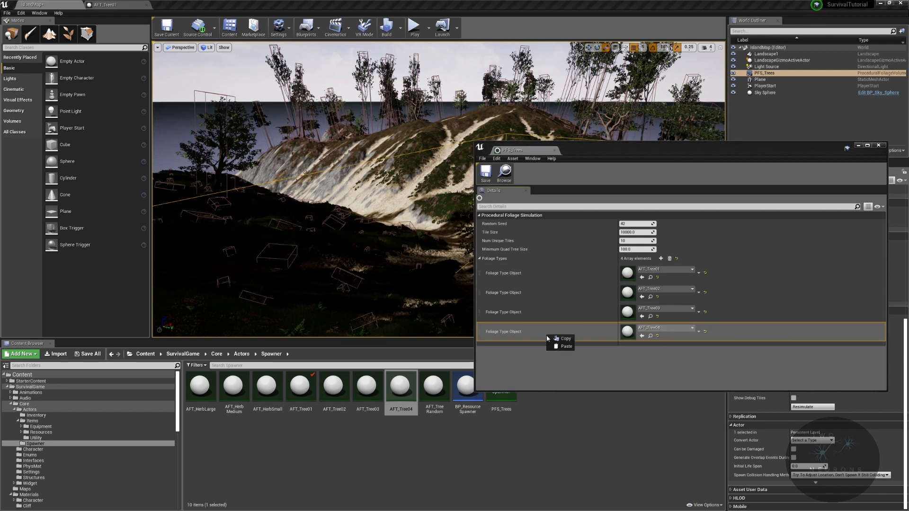
click(707, 333)
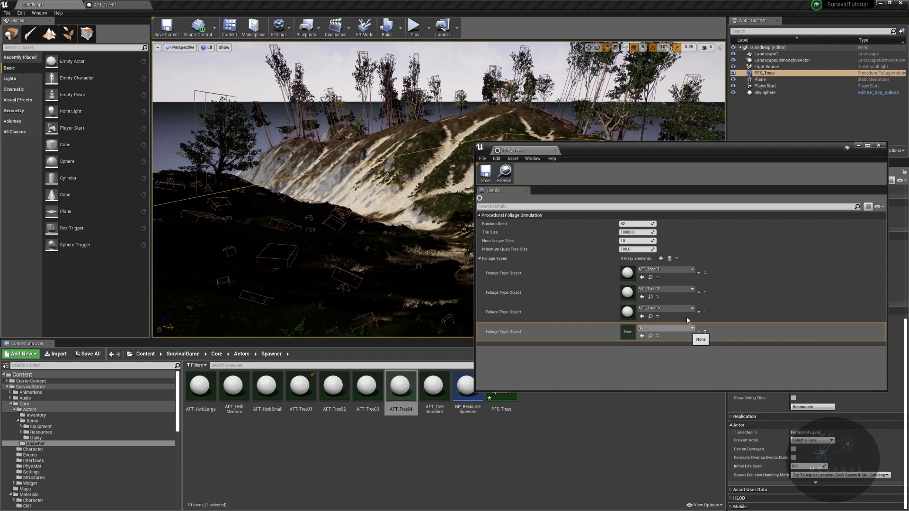
click(670, 258)
drag(305, 401, 656, 260)
drag(301, 392, 628, 273)
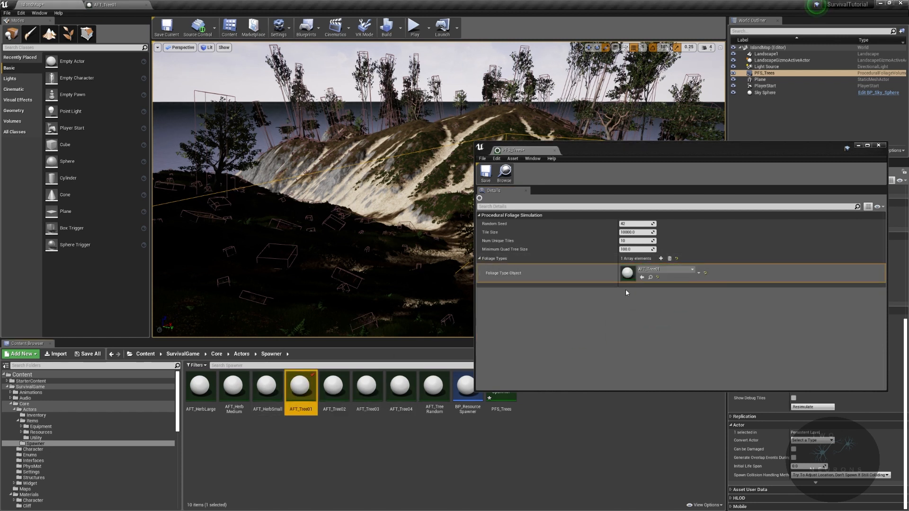
click(662, 260)
drag(333, 386, 663, 293)
drag(738, 152, 908, 145)
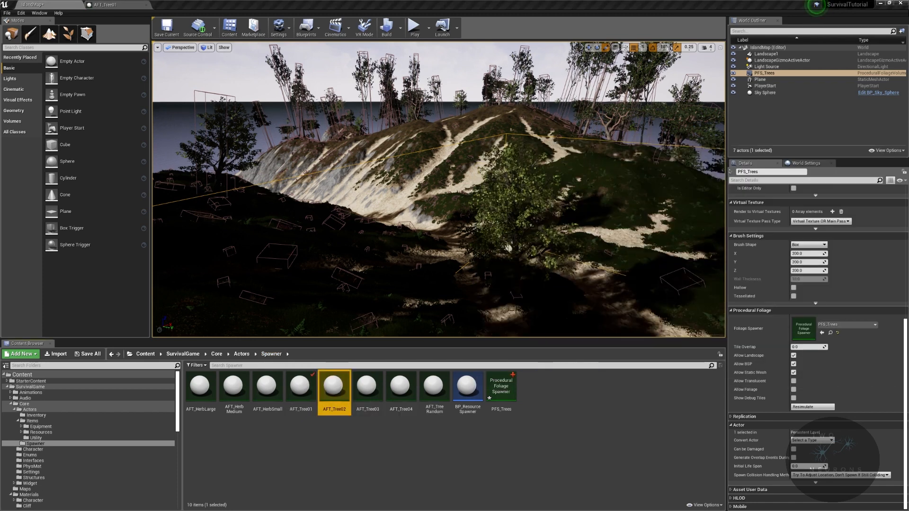
- Resimulate the PFS_Trees volume with the two tree types and examine the spawned trees
click(825, 407)
key(w)
right_drag(573, 223, 701, 240)
key(w)
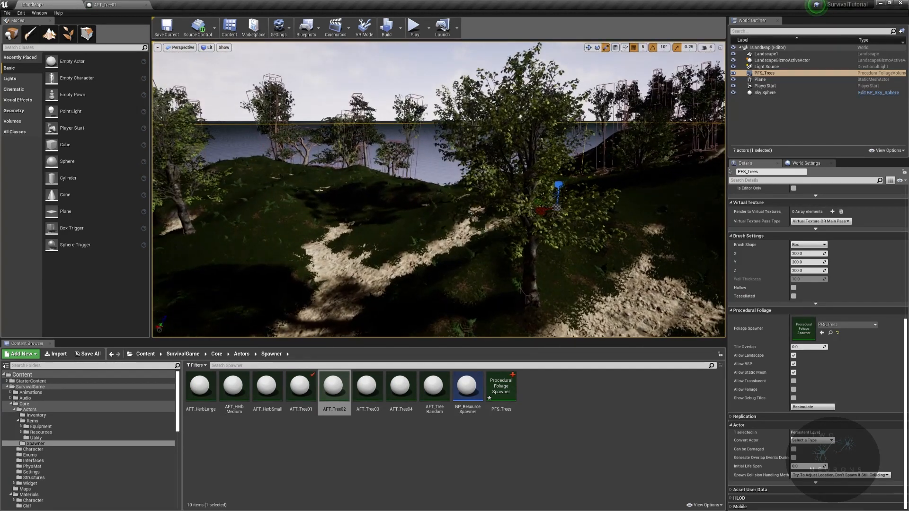
- Open AFT_Tree02 and set its Shade Radius to 250
double_click(342, 398)
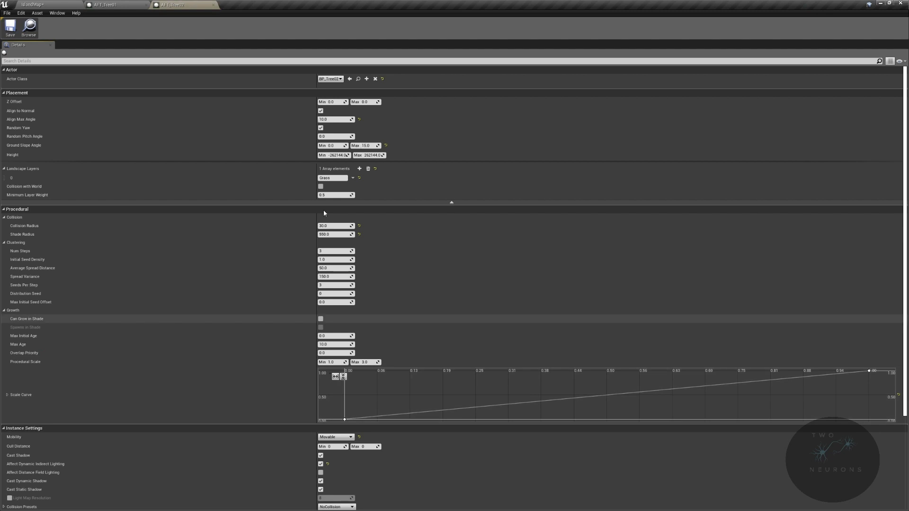
click(347, 235)
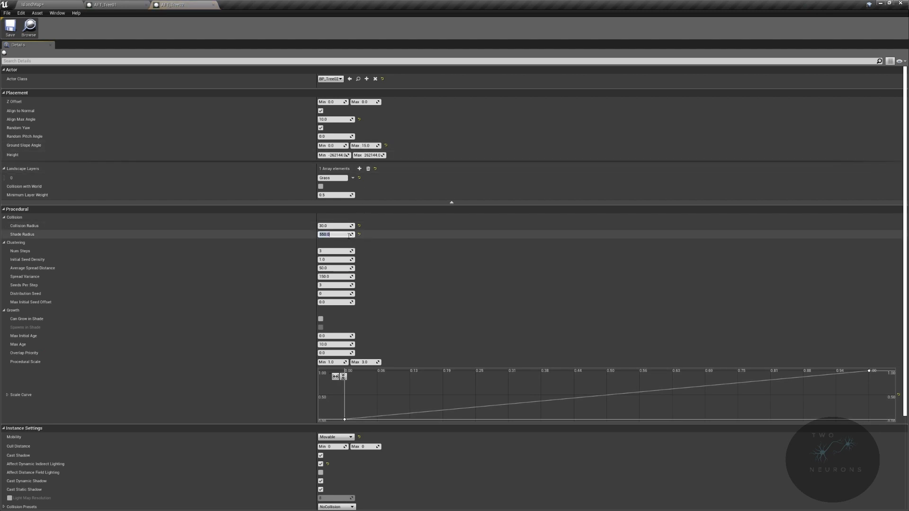
text(250)
key(Return)
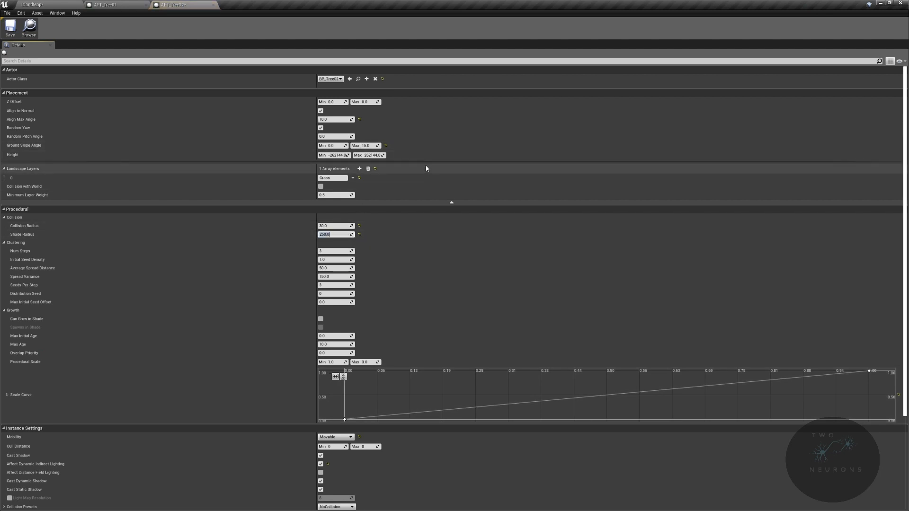
- Return to the island map and resimulate PFS_Trees with AFT_Tree02's new shade radius
click(42, 4)
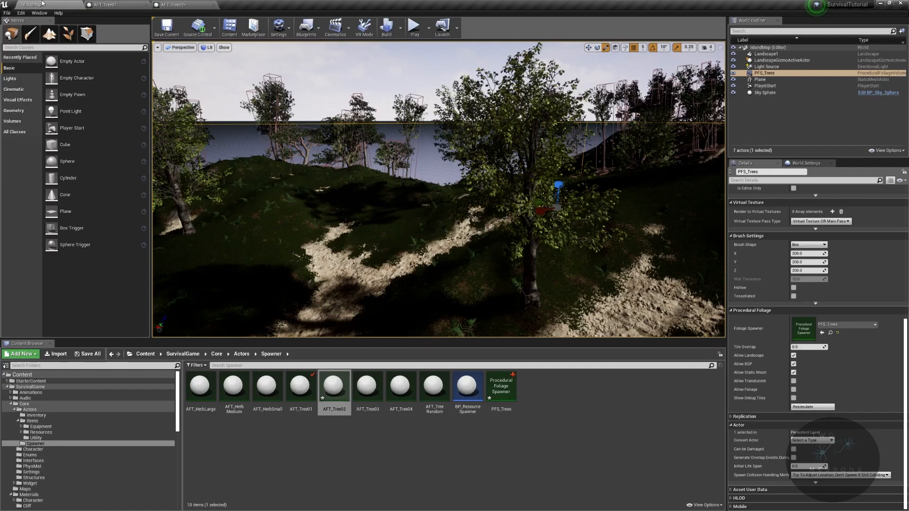
click(812, 408)
right_drag(616, 247, 516, 202)
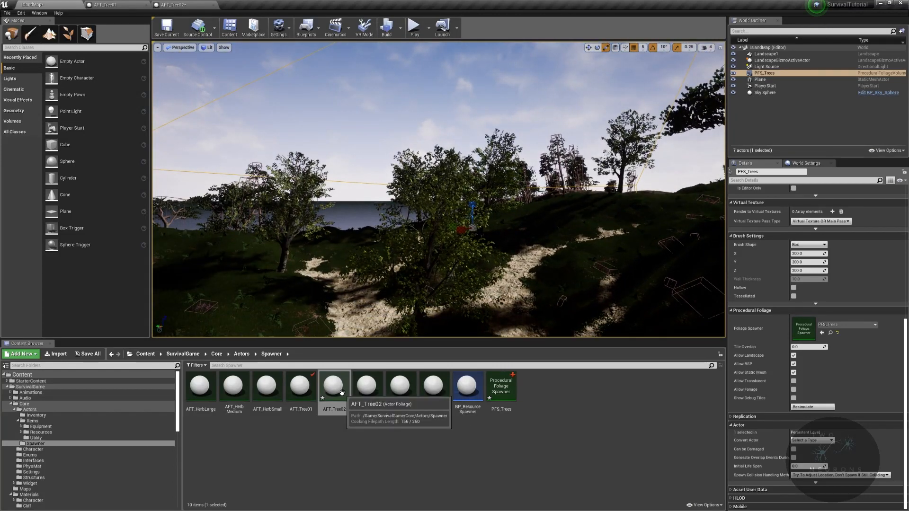
- Examine the item meshes of several spawned trees around the island to identify their tree types
click(485, 190)
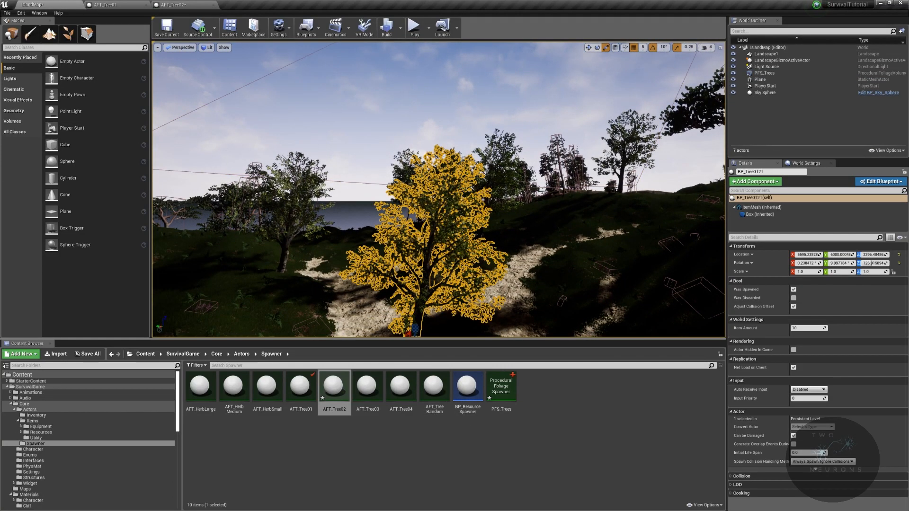
click(777, 208)
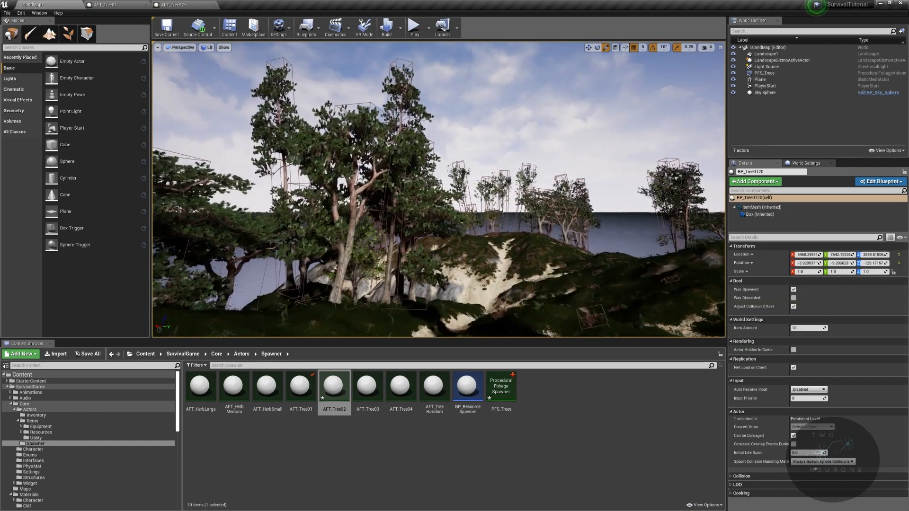
key(w)
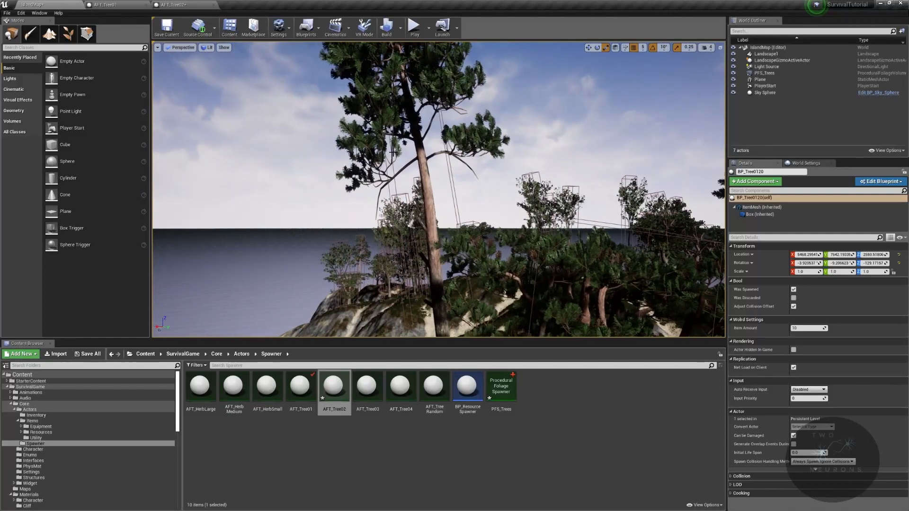
click(769, 211)
key(w)
right_drag(603, 153, 738, 161)
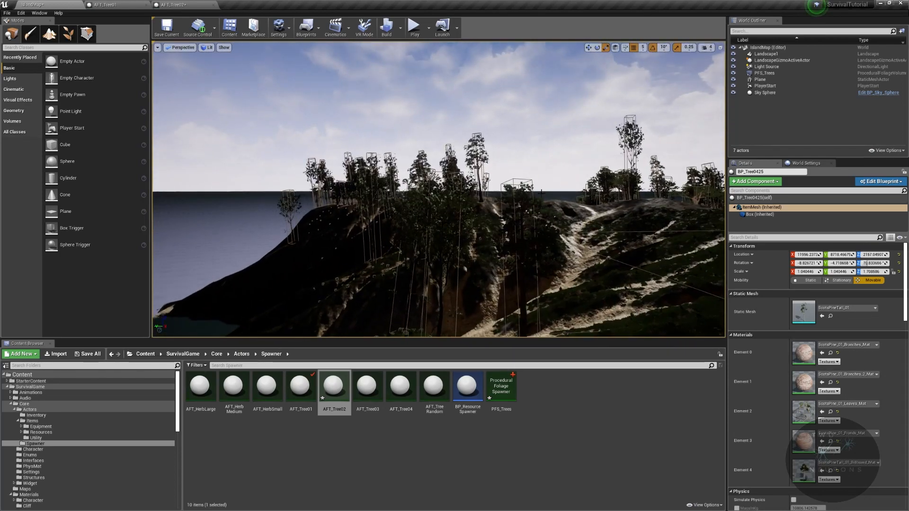
click(464, 267)
click(762, 207)
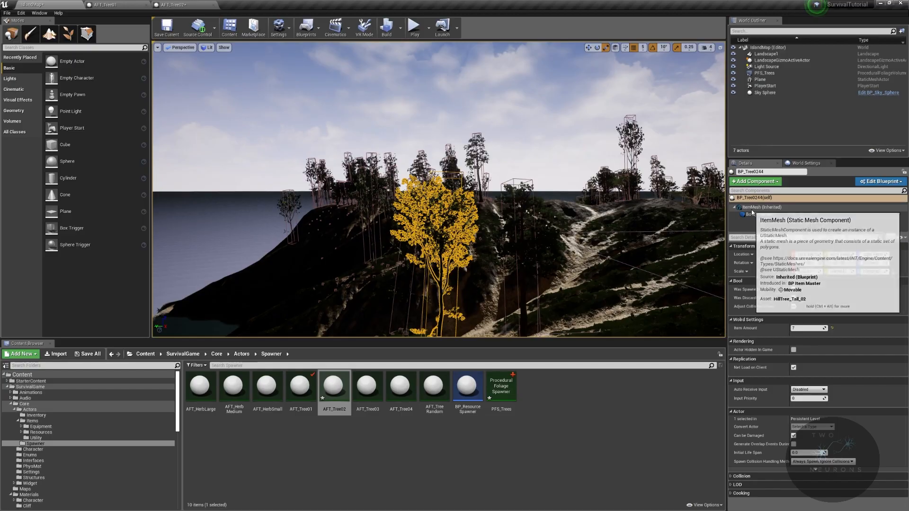
right_drag(561, 156, 559, 187)
key(w)
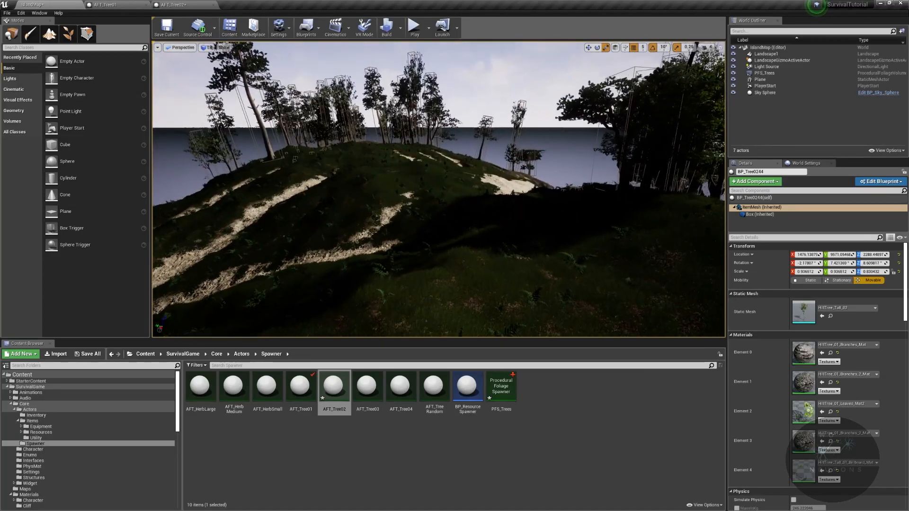
- Reselect the PFS_Trees volume and enable Can Grow in Shade for AFT_Tree02
click(762, 68)
double_click(762, 74)
right_drag(562, 116, 616, 129)
key(w)
key(s)
click(172, 4)
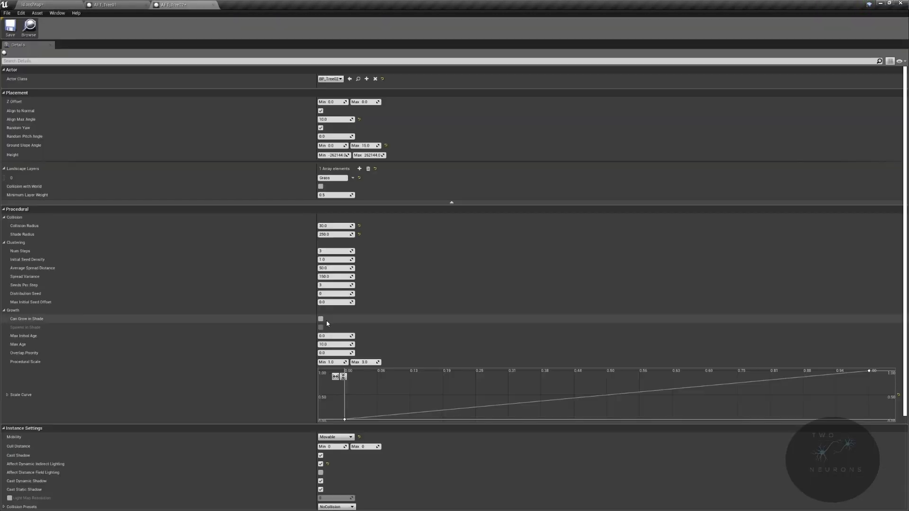
- Resimulate PFS_Trees on the island map and examine the density and spacing of the trees up close
click(39, 5)
key(s)
right_drag(379, 166, 318, 174)
scroll(813, 388, down, 4)
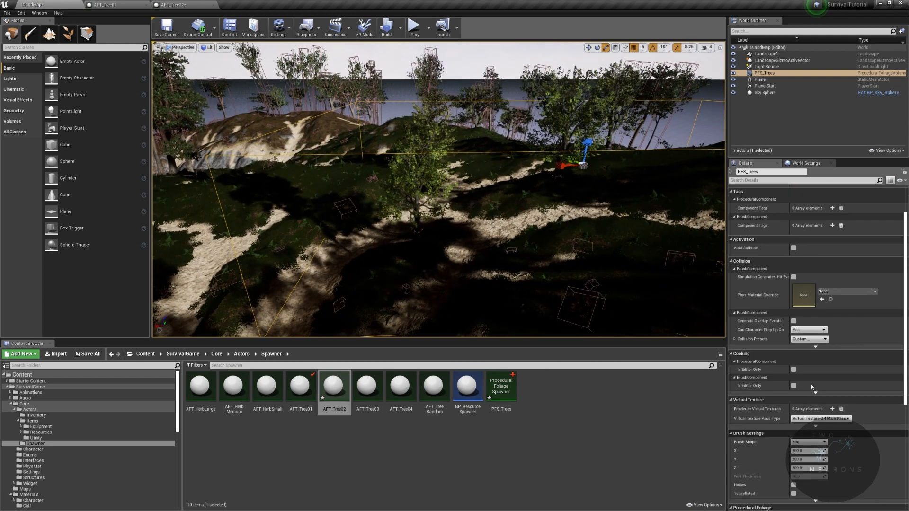
scroll(824, 426, down, 15)
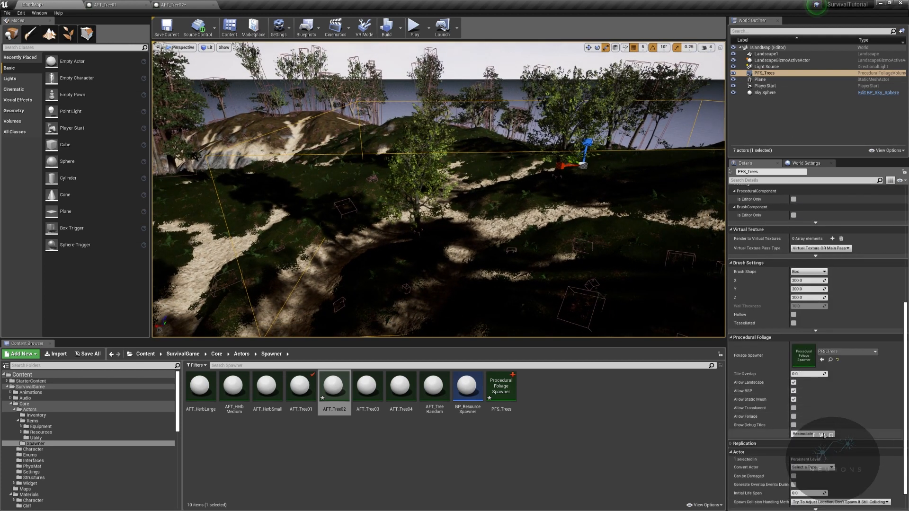
key(w)
right_drag(426, 189, 359, 185)
key(d)
click(485, 210)
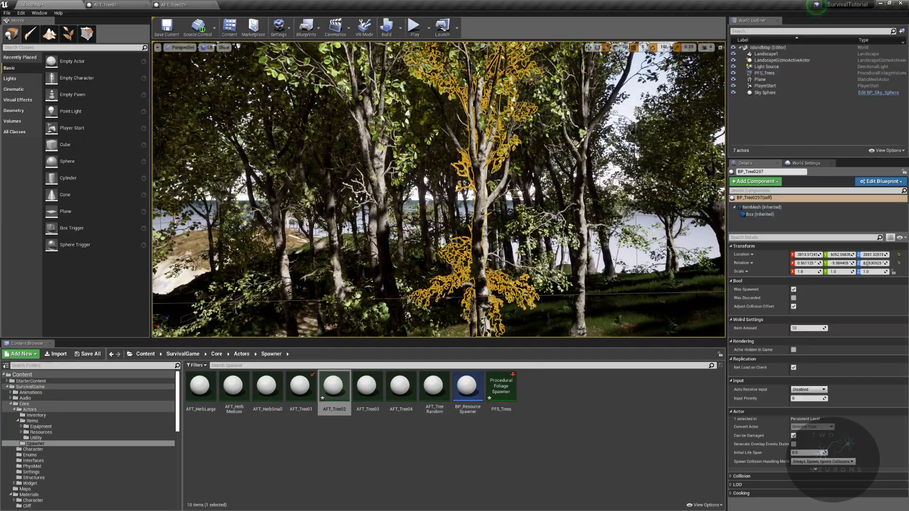
right_drag(485, 209, 483, 170)
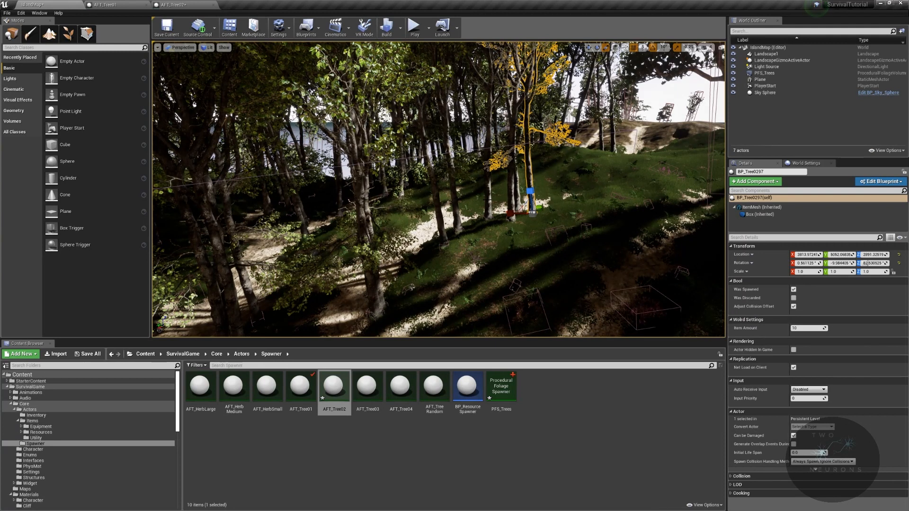
right_drag(584, 188, 550, 195)
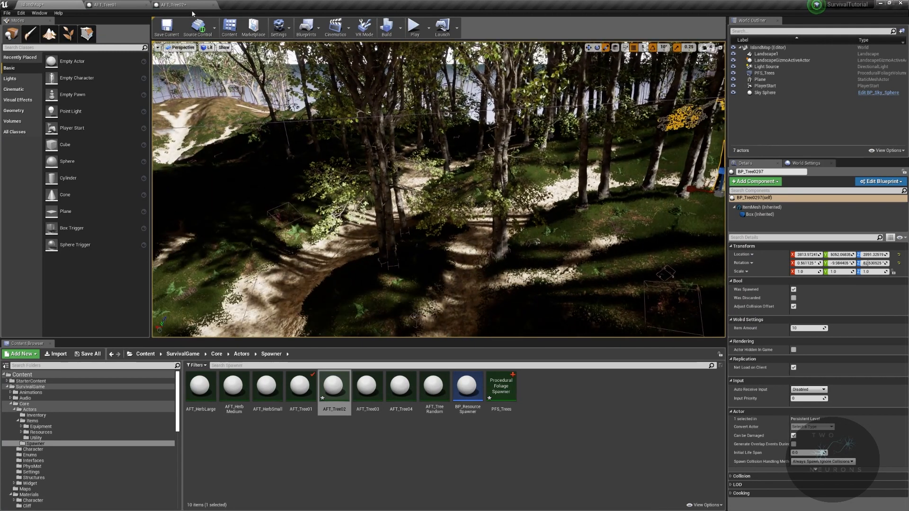
- Disable Can Grow in Shade for AFT_Tree02
click(192, 8)
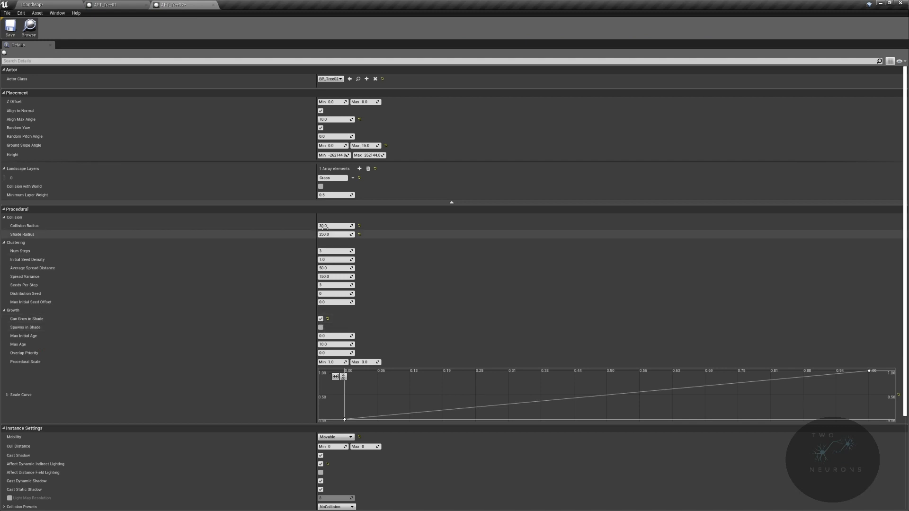
click(321, 320)
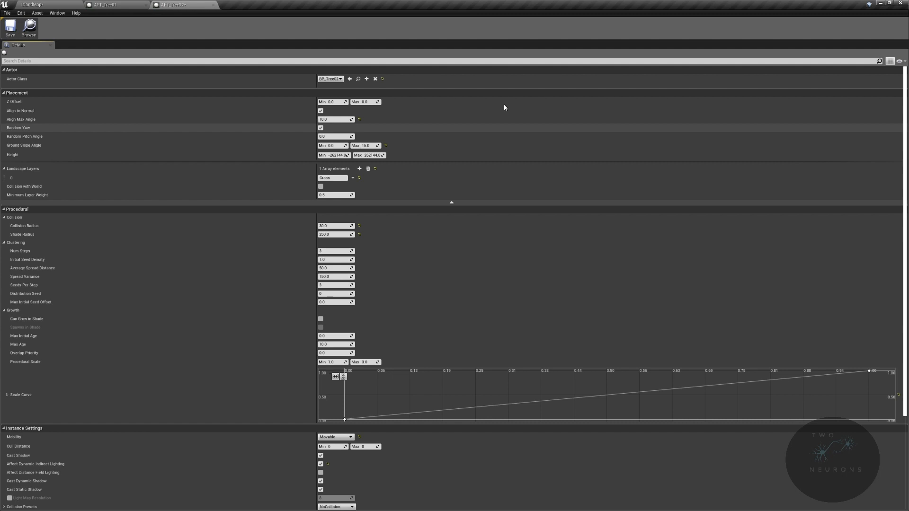
- Set the Shade Radius to 100 for both AFT_Tree01 and AFT_Tree02
click(110, 4)
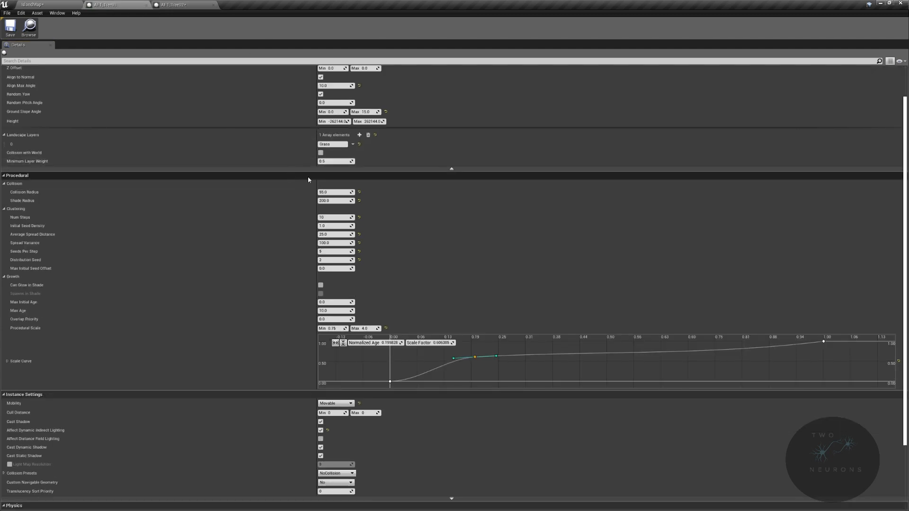
click(199, 3)
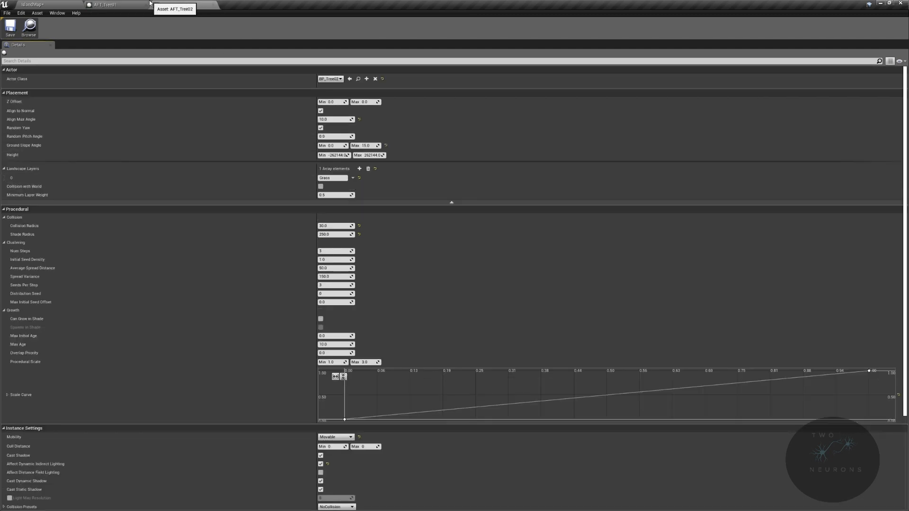
click(151, 3)
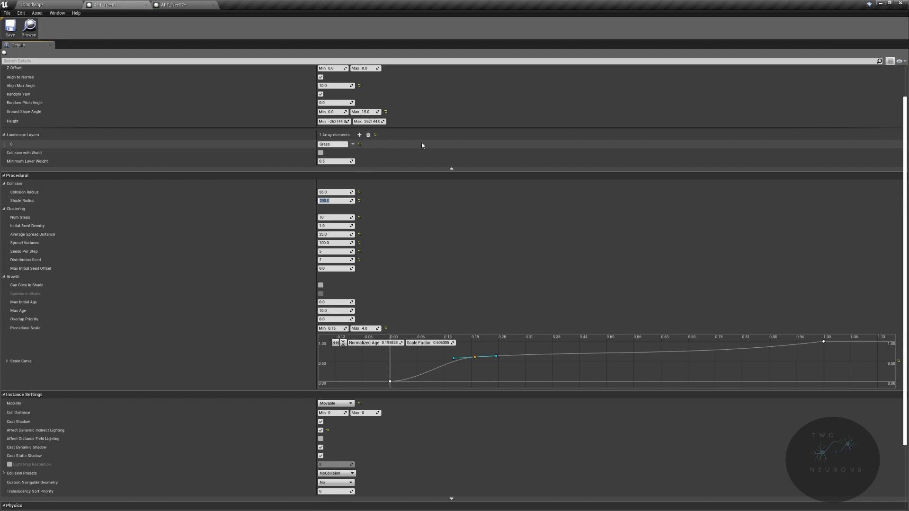
click(183, 4)
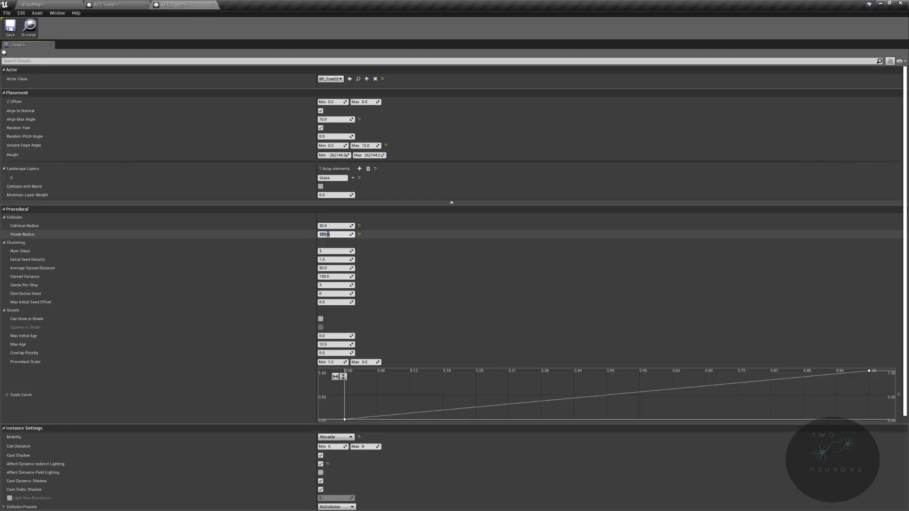
text(1)
- Select the PFS_Trees volume on the island map and resimulate its foliage
click(44, 5)
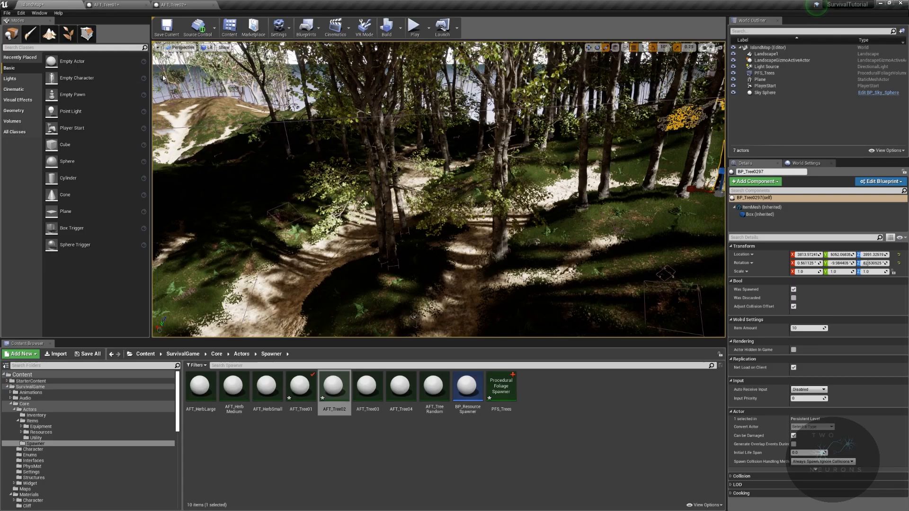
click(793, 73)
click(177, 5)
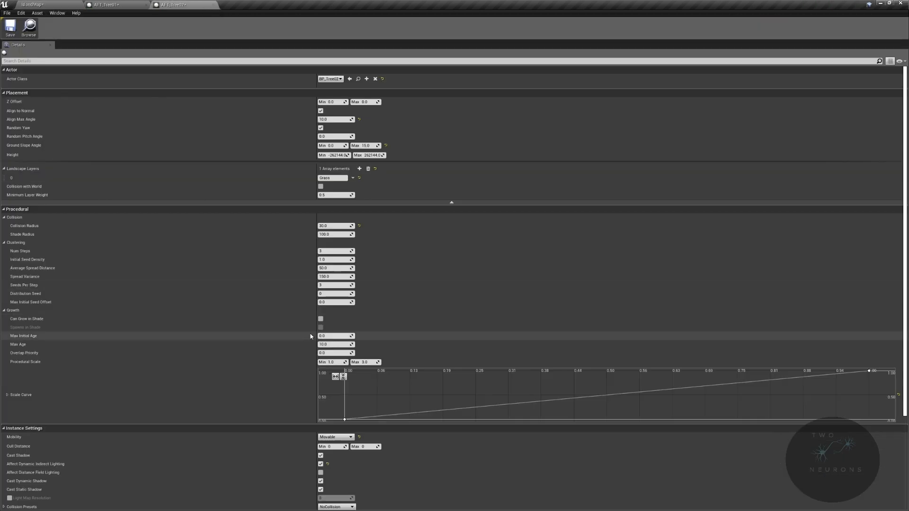
click(120, 4)
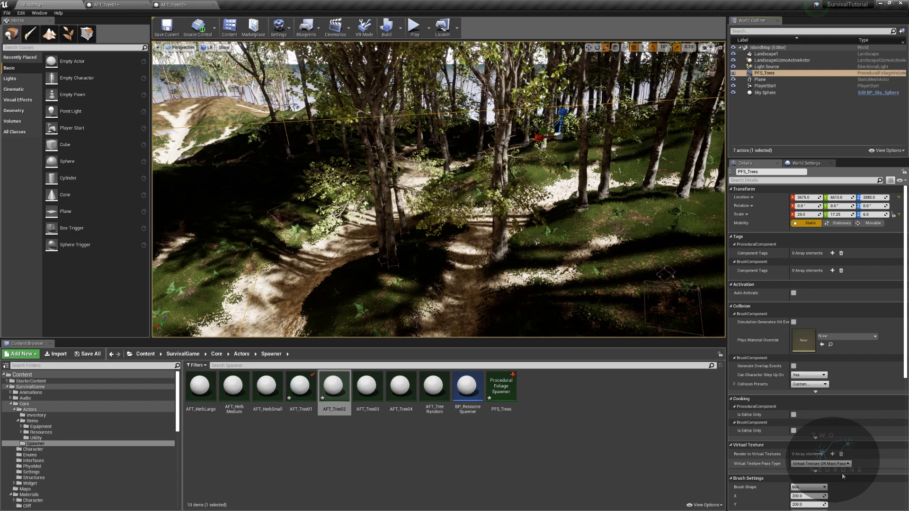
scroll(839, 474, down, 5)
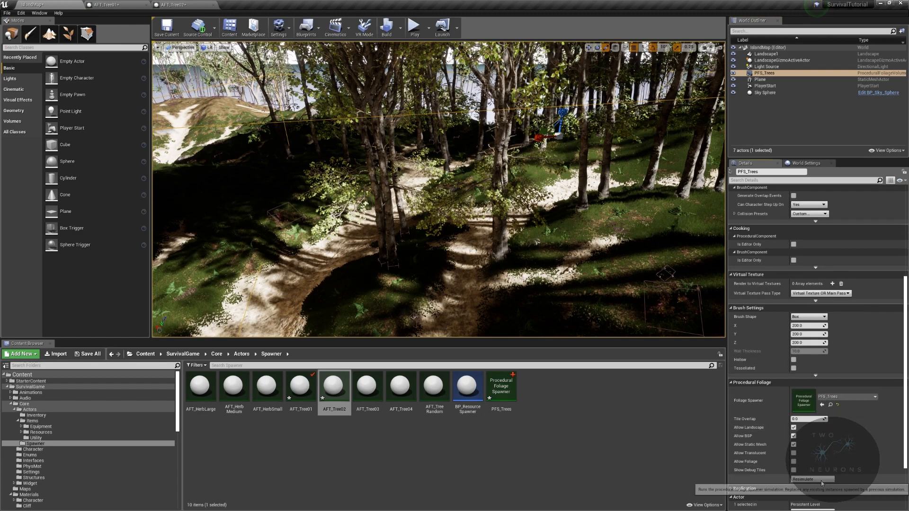
- Scale the PFS_Trees volume over more of the island, resimulate it and view the spread of trees
right_drag(502, 227, 469, 216)
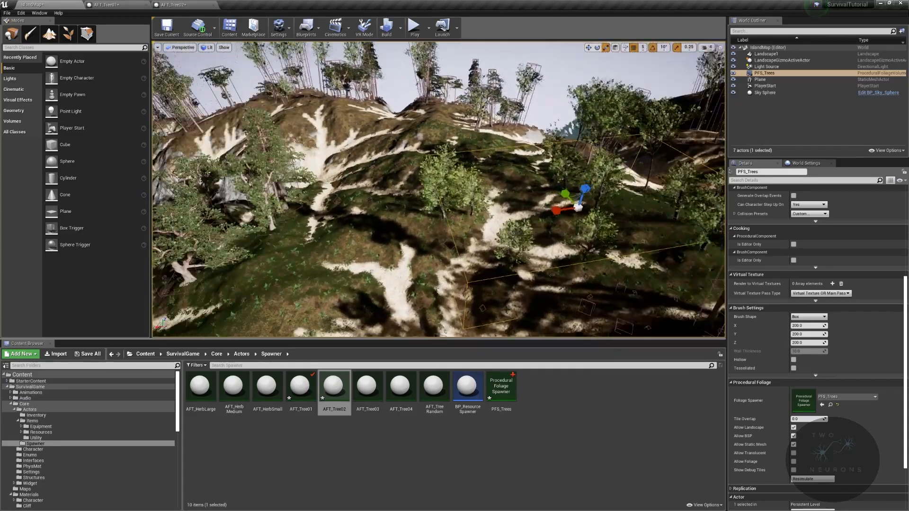
right_drag(426, 166, 493, 187)
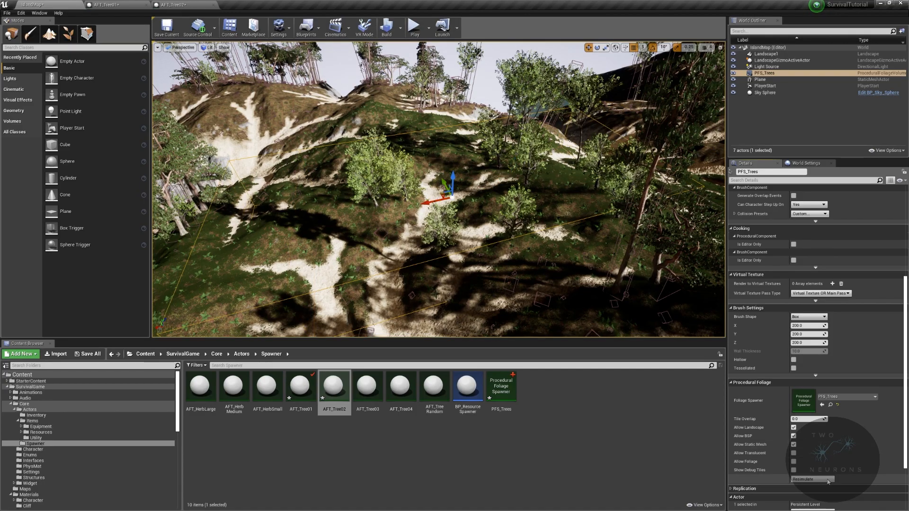
right_drag(525, 208, 668, 209)
key(w)
key(s)
- Add AFT_Tree03 as a third foliage type in the PFS_Trees spawner and resimulate the volume
drag(908, 159, 564, 86)
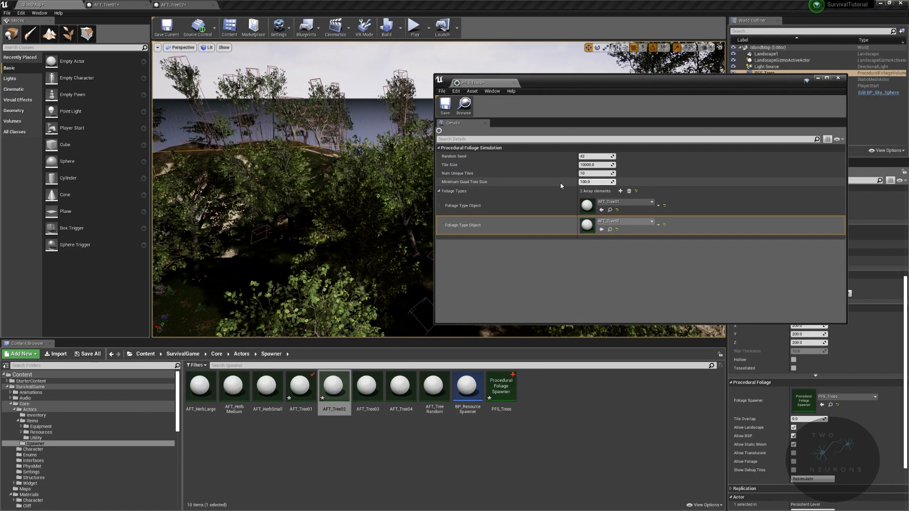
click(621, 191)
drag(367, 386, 618, 246)
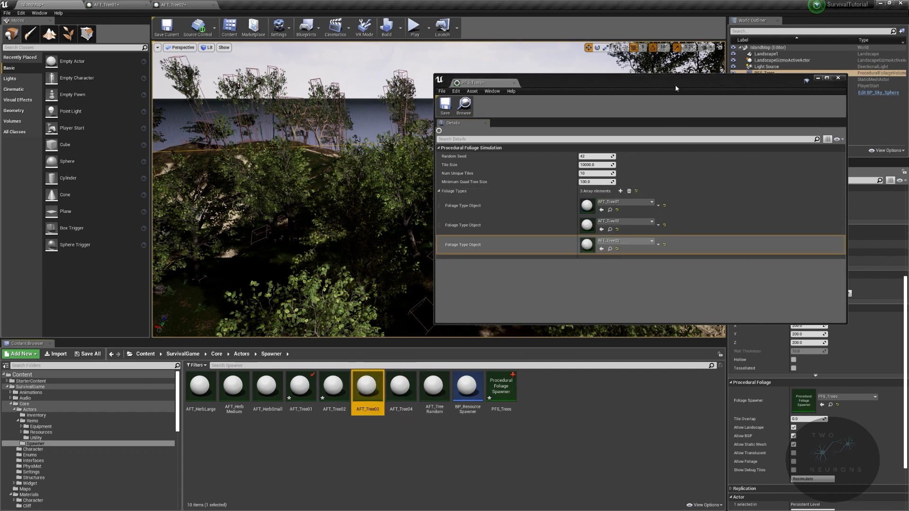
drag(676, 86, 908, 92)
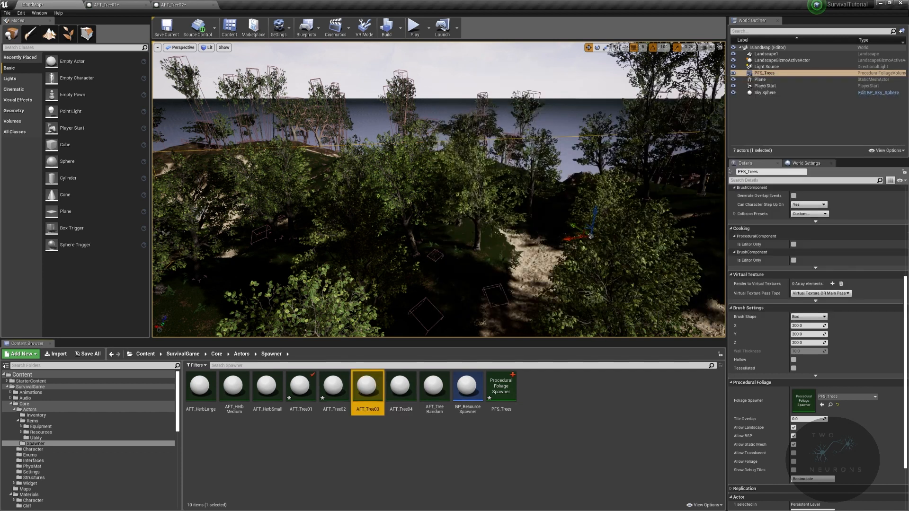
click(813, 479)
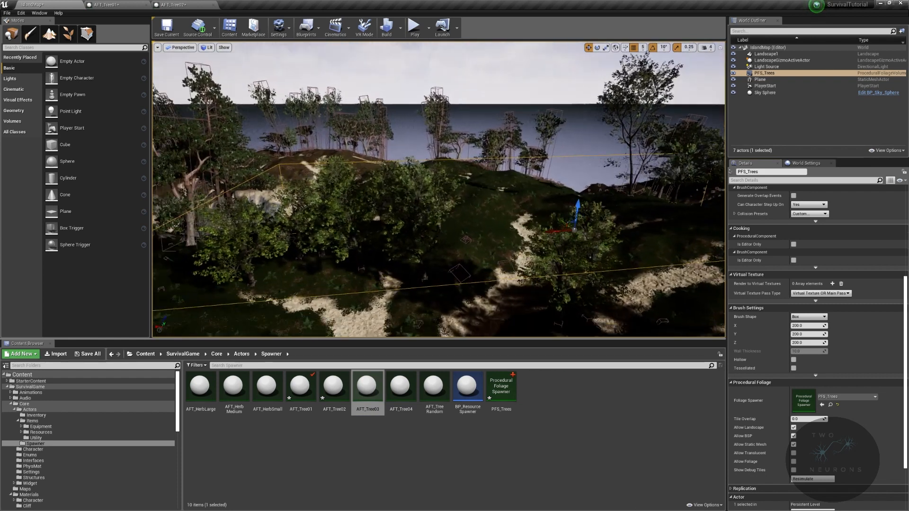
- Set the Shade Radius of AFT_Tree03 to 200 and resimulate PFS_Trees on the island map
double_click(381, 377)
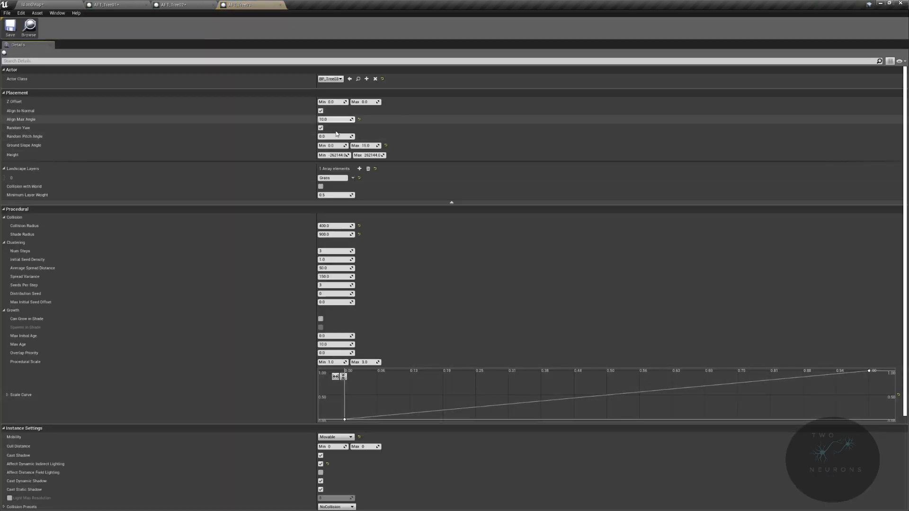
click(346, 234)
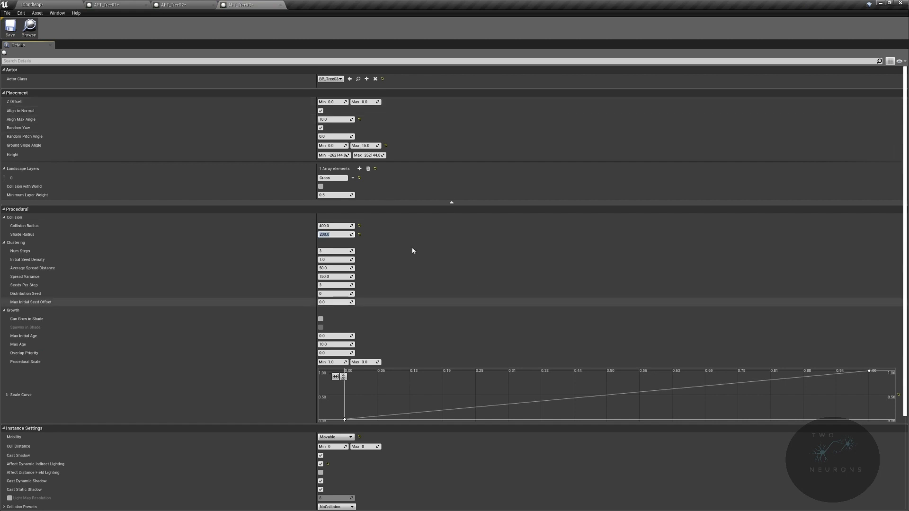
click(29, 4)
click(823, 479)
- Extend the PFS_Trees volume across the island, to about location X 4950, Y 8650 and scale X 40, Y 32
right_drag(606, 237, 278, 232)
key(w)
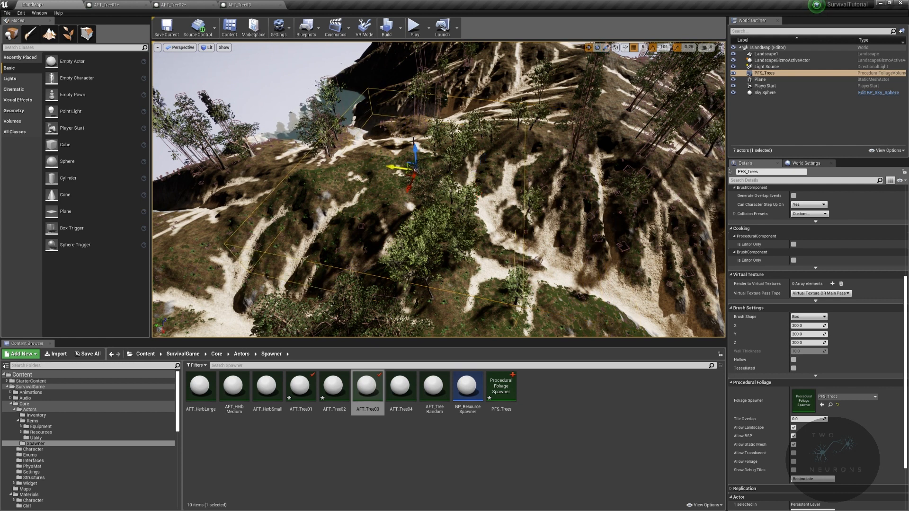
key(w)
right_drag(437, 196, 556, 190)
- Inspect a spawned tree inside the dense forest and save the island map with the edited assets
click(414, 197)
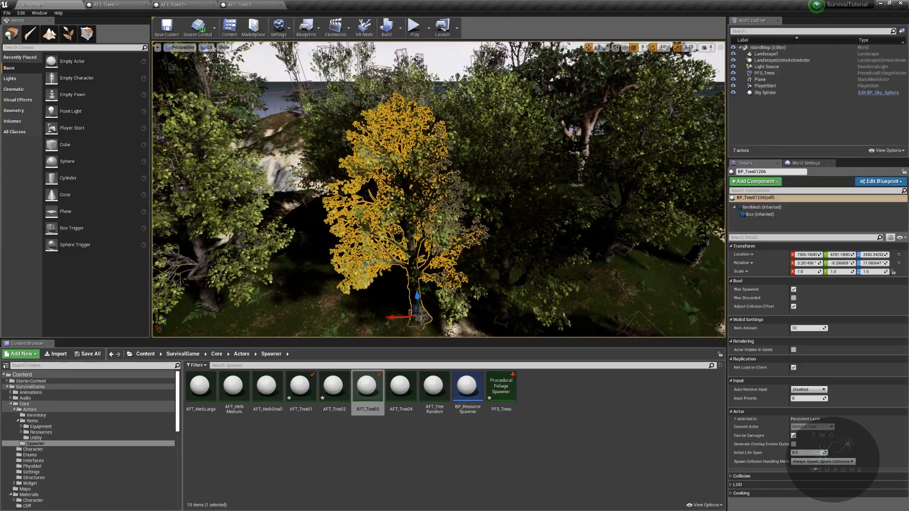
right_drag(413, 196, 467, 196)
right_drag(340, 112, 482, 206)
key(ctrl+s)
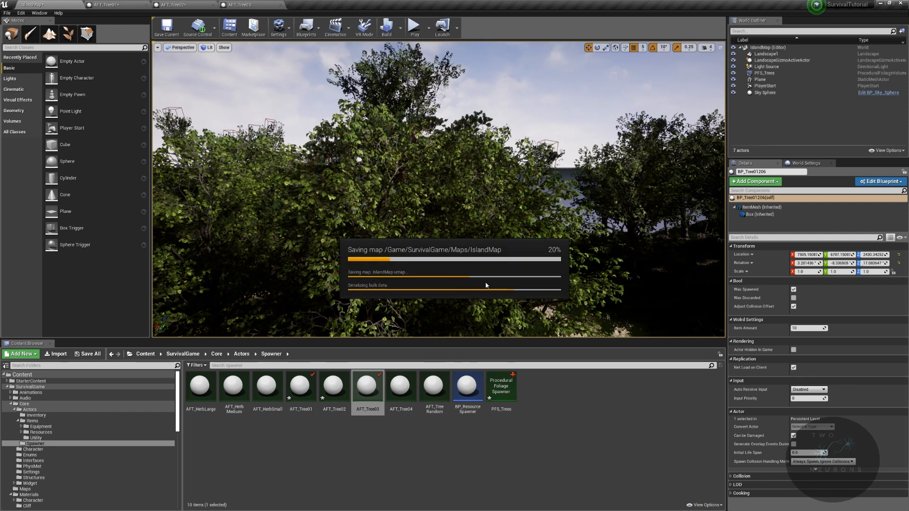
- Add AFT_Tree04 as a fourth foliage type in the PFS_Trees spawner
key(w)
right_drag(550, 229, 568, 266)
key(s)
key(f)
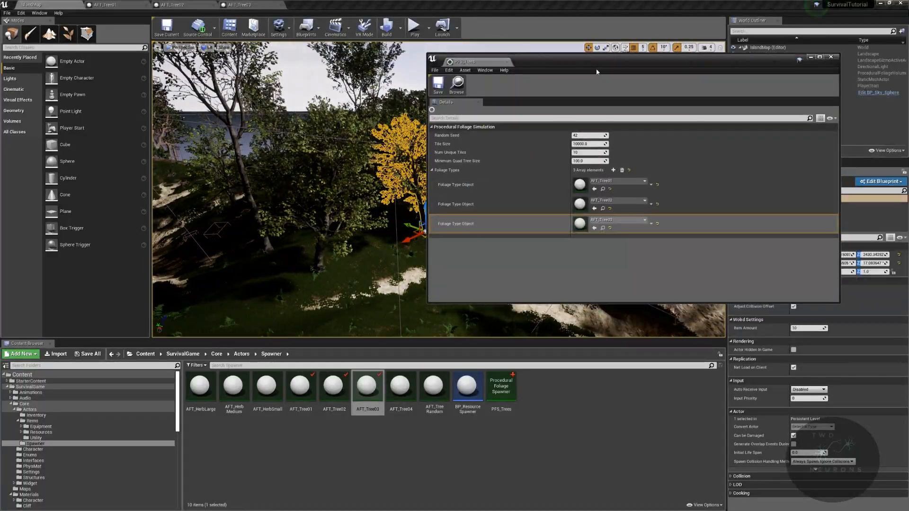
click(613, 170)
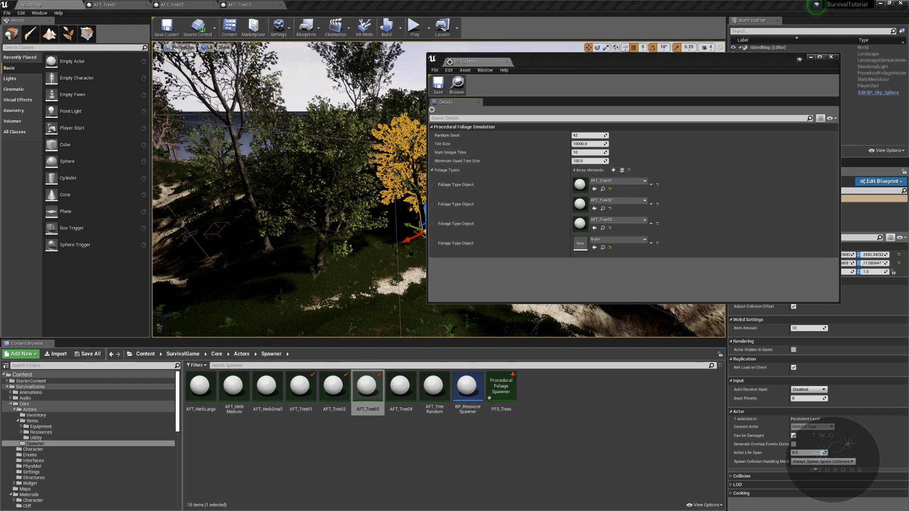
drag(404, 397, 607, 247)
drag(605, 63, 908, 80)
- Reselect the PFS_Trees volume, resimulate it with the four tree types and examine the tree distribution
mouse_move(504, 245)
right_down()
mouse_move(540, 229)
mouse_move(450, 225)
mouse_move(500, 260)
right_up()
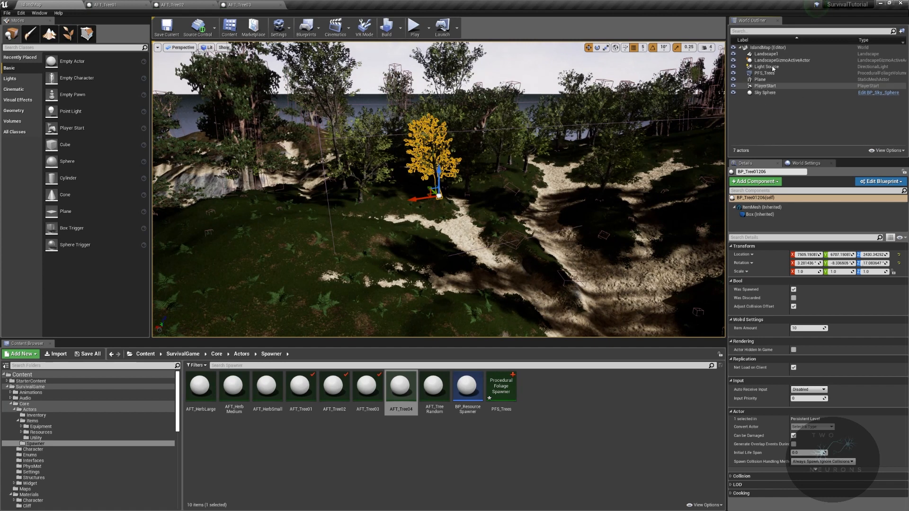
click(770, 73)
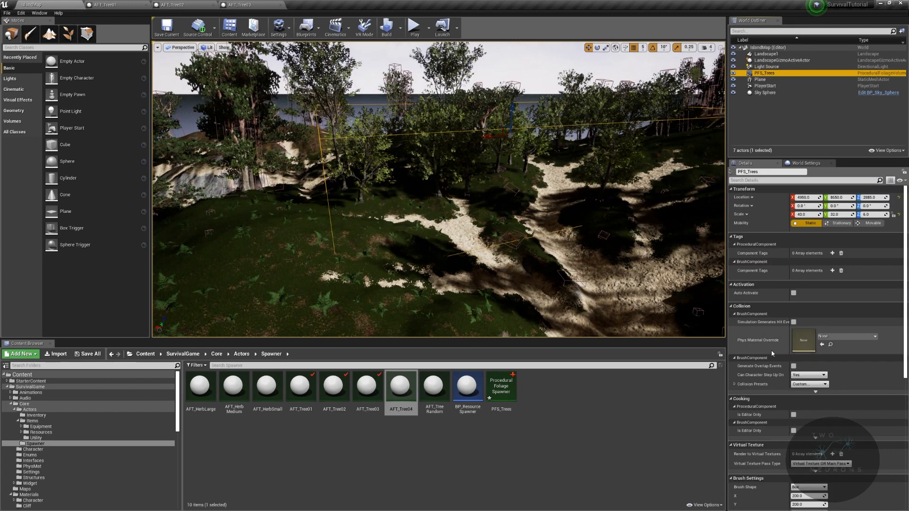
scroll(801, 360, down, 5)
click(808, 407)
key(w)
right_drag(568, 236, 590, 239)
key(s)
right_drag(458, 253, 458, 253)
- Set the Shade Radius of AFT_Tree04 to 115, resimulate PFS_Trees and examine the tree density
double_click(393, 399)
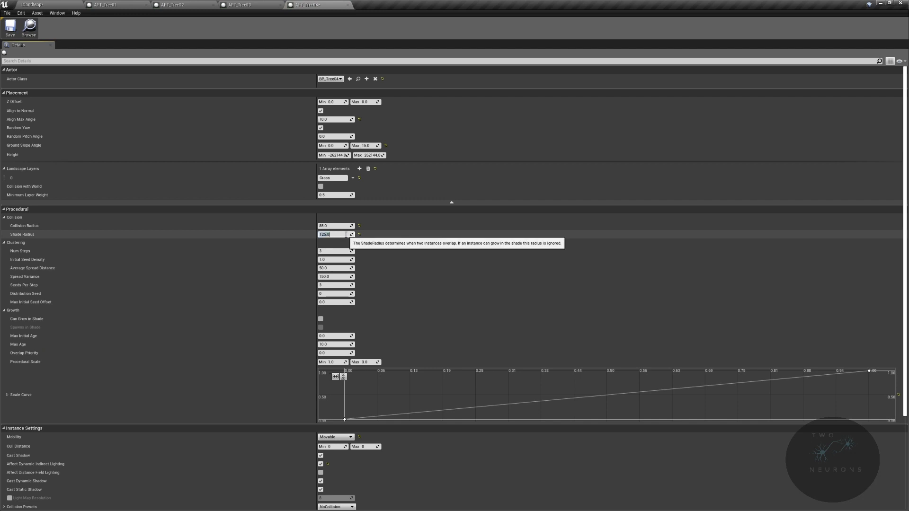
click(61, 4)
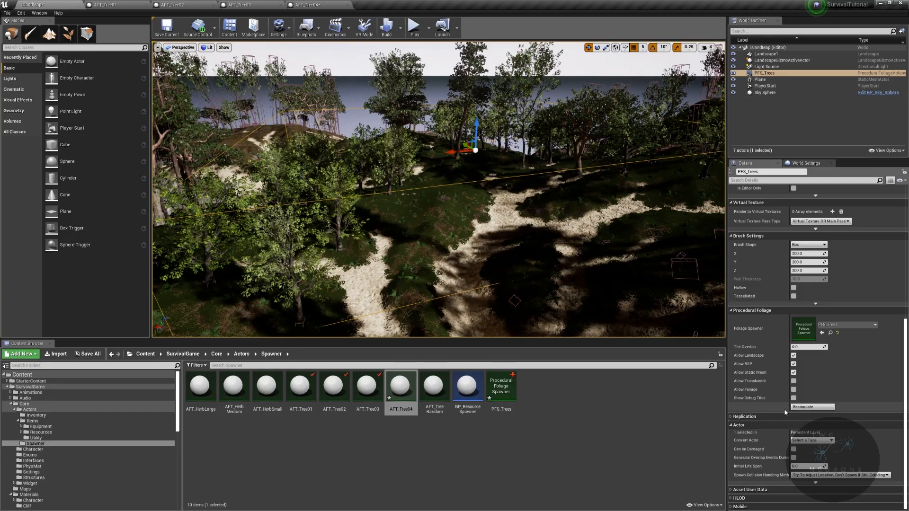
click(805, 408)
key(w)
right_drag(492, 236, 459, 217)
key(s)
mouse_move(352, 77)
right_down()
mouse_move(349, 59)
mouse_move(403, 71)
mouse_move(358, 85)
mouse_move(352, 77)
right_up()
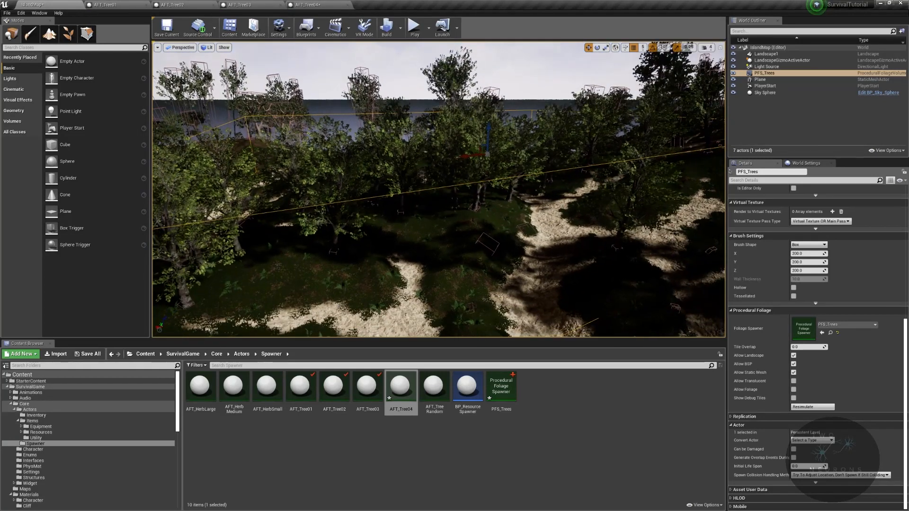
click(317, 5)
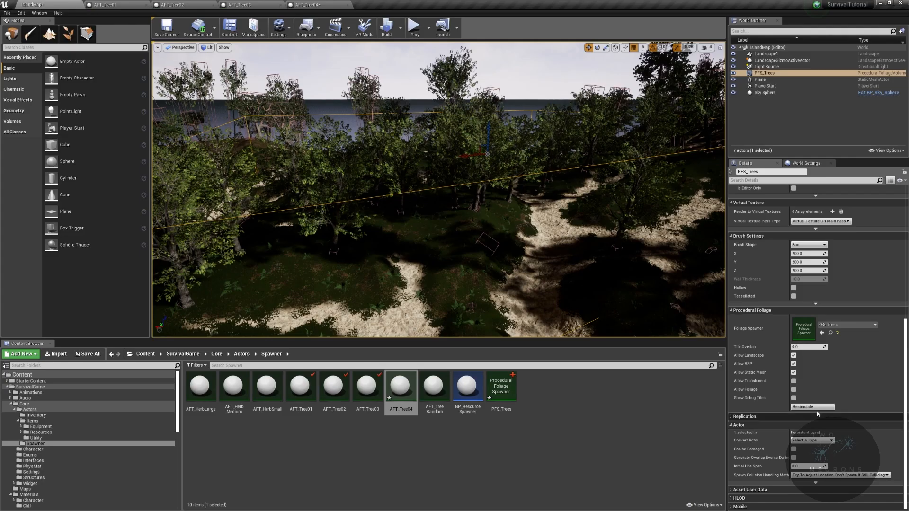
right_drag(521, 227, 599, 201)
- Check the clustering settings of AFT_Tree01 and increase Num Steps for AFT_Tree02, AFT_Tree03 and AFT_Tree04
click(156, 6)
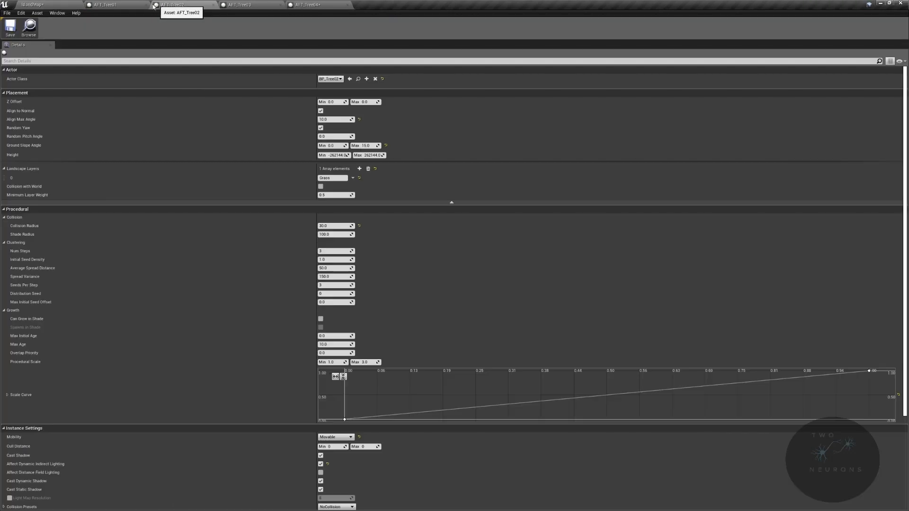
click(128, 5)
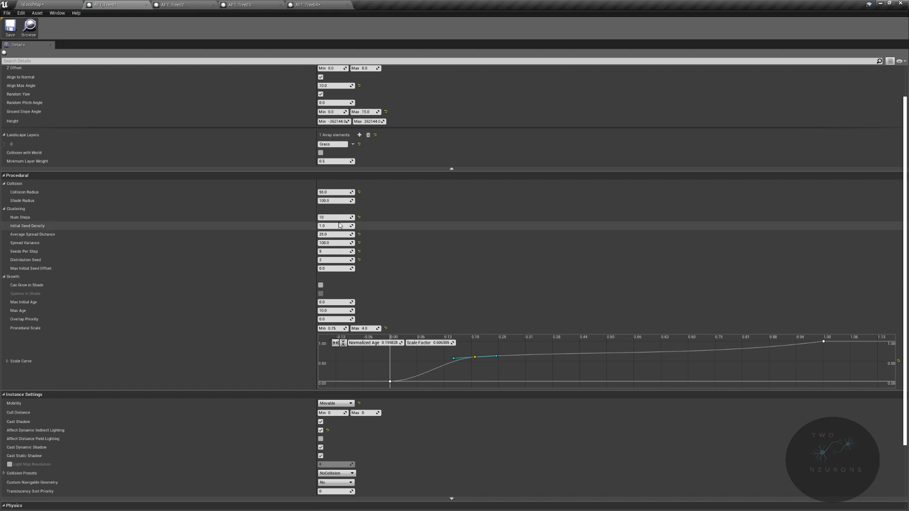
click(185, 5)
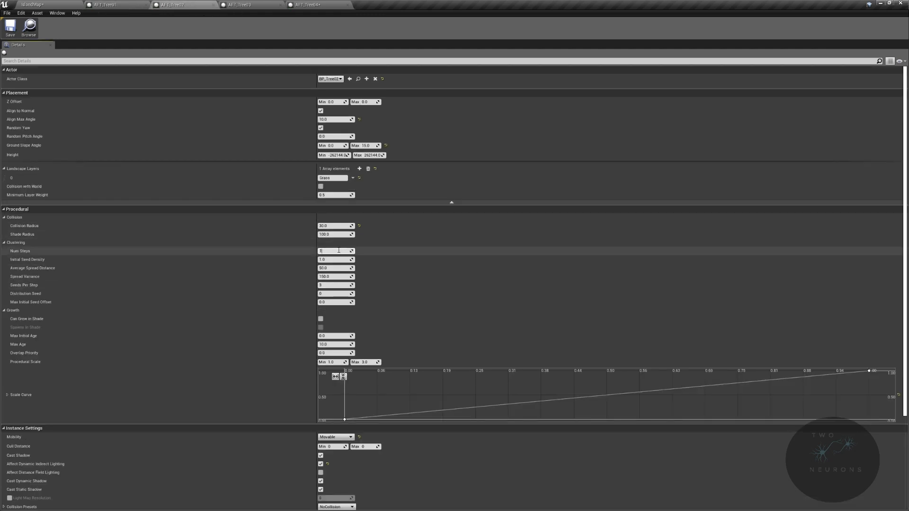
click(242, 5)
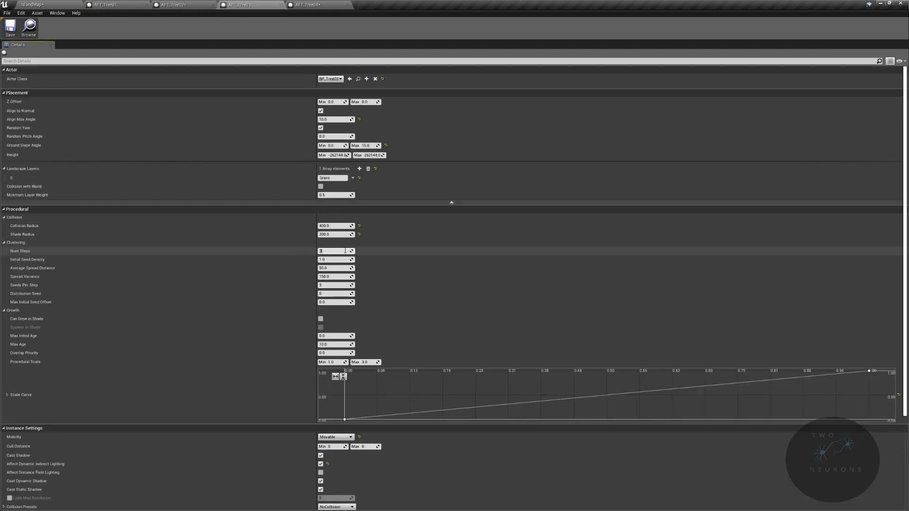
click(307, 4)
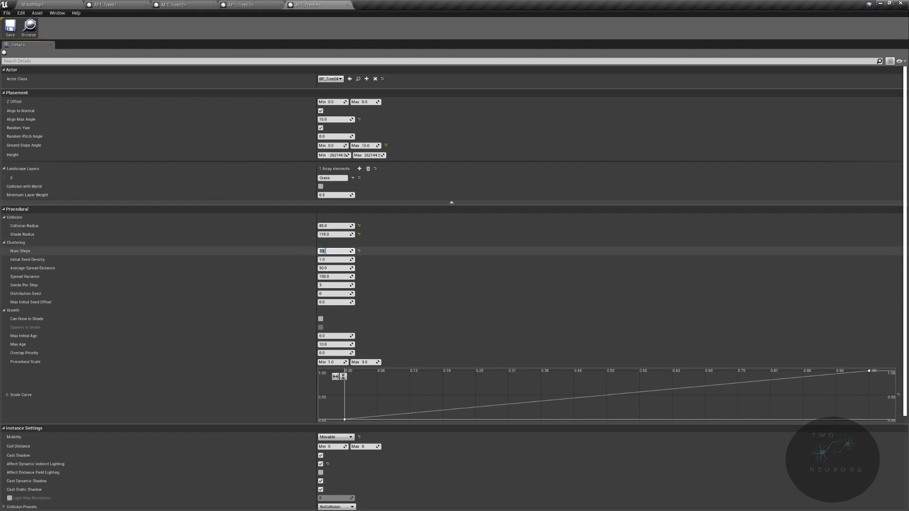
- Resimulate PFS_Trees, examine the forest's density and reopen the clustering settings of AFT_Tree01
click(50, 6)
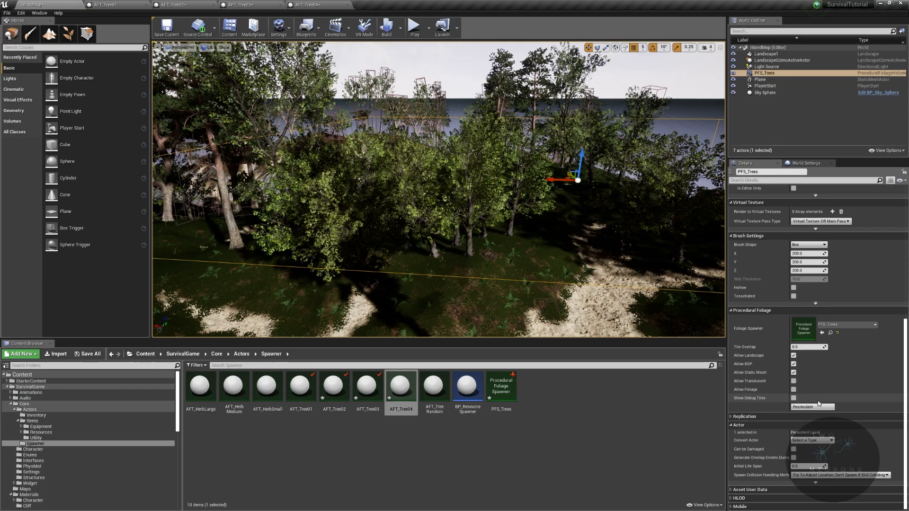
right_drag(439, 199, 447, 180)
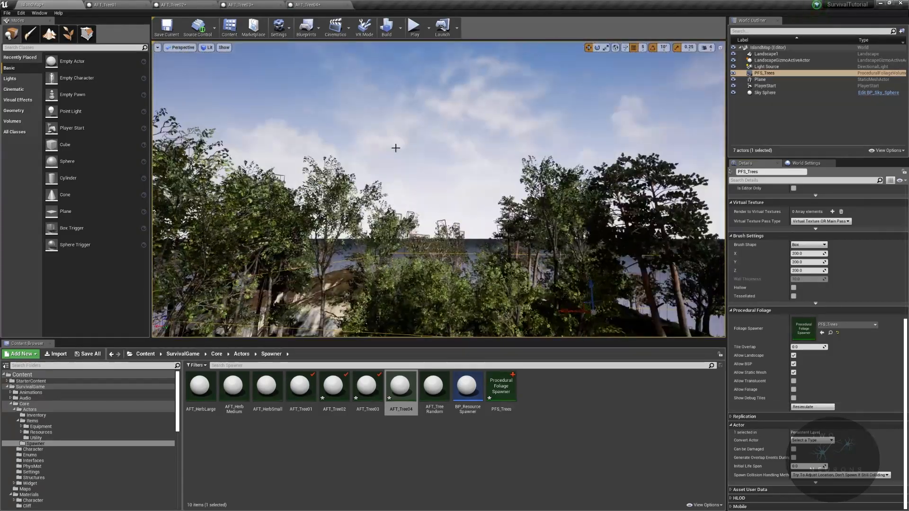
click(106, 5)
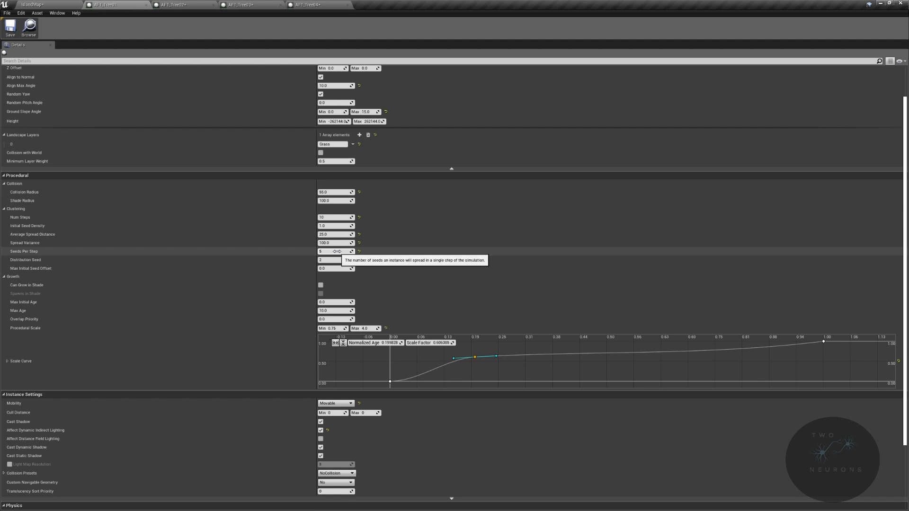
- Adjust Seeds Per Step and Distribution Seed in the clustering settings of AFT_Tree02, AFT_Tree03 and AFT_Tree04
click(173, 4)
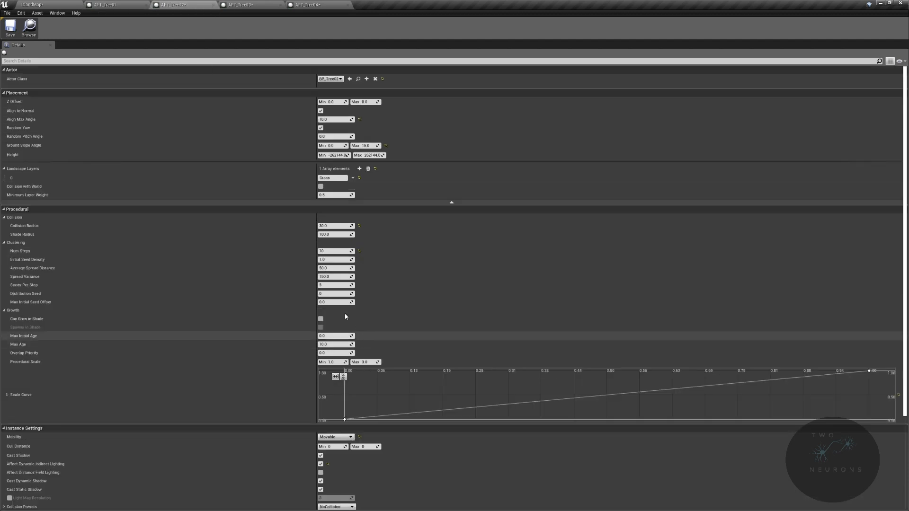
key(Tab)
text(2)
click(239, 4)
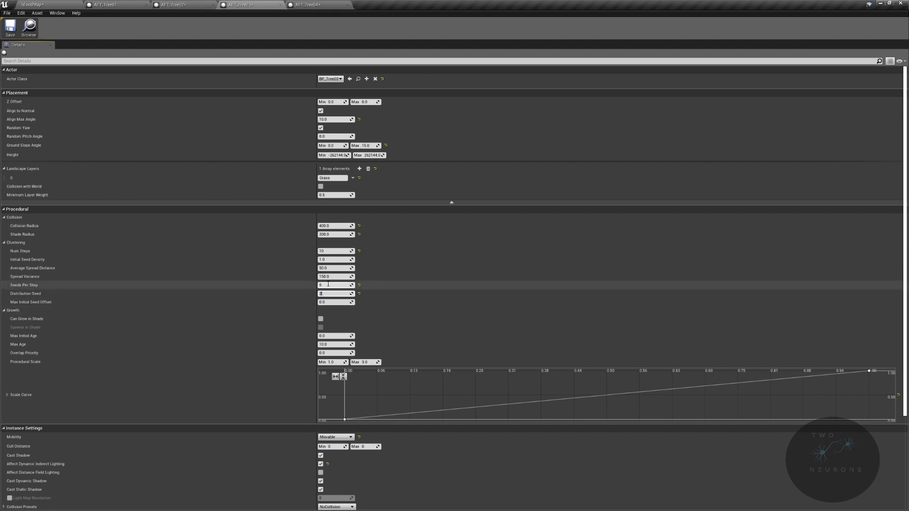
click(329, 286)
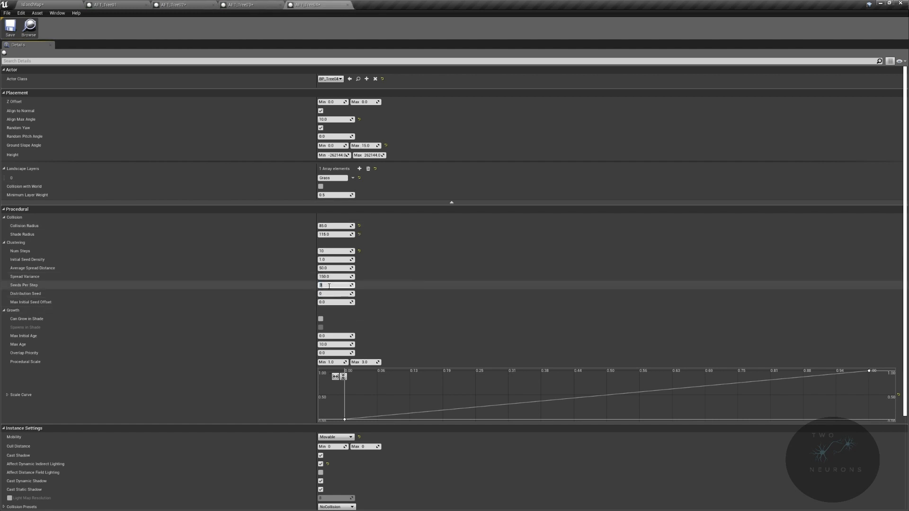
- Save the edited tree types and the island map, then resimulate PFS_Trees and examine the distribution
click(10, 29)
click(21, 13)
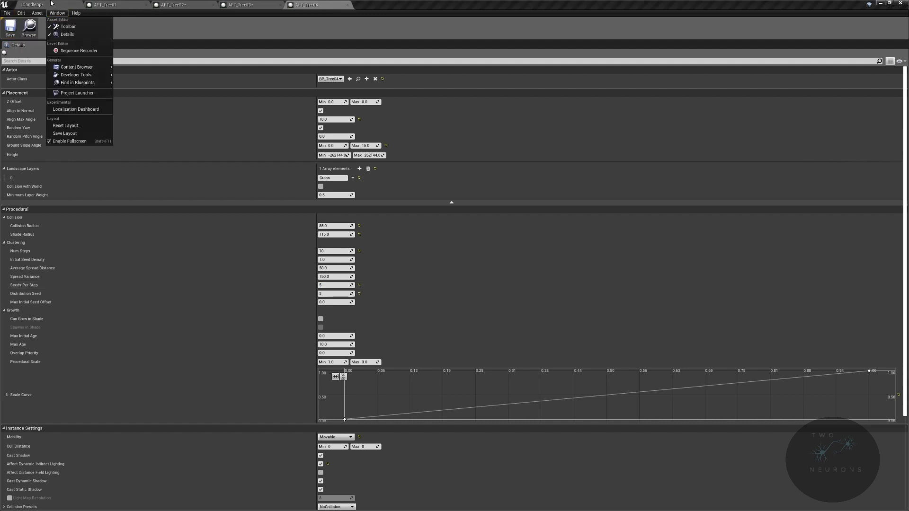
click(50, 5)
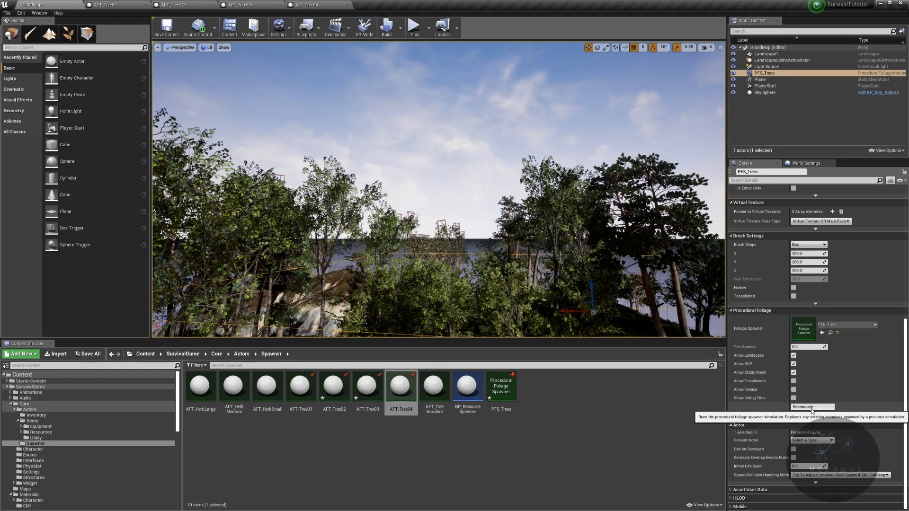
key(ctrl+s)
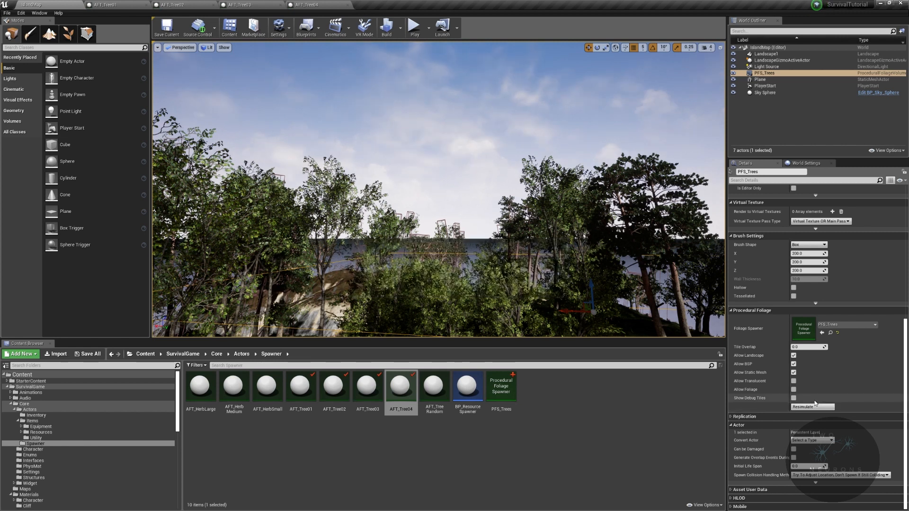
click(814, 407)
key(s)
right_drag(474, 199, 503, 162)
click(812, 408)
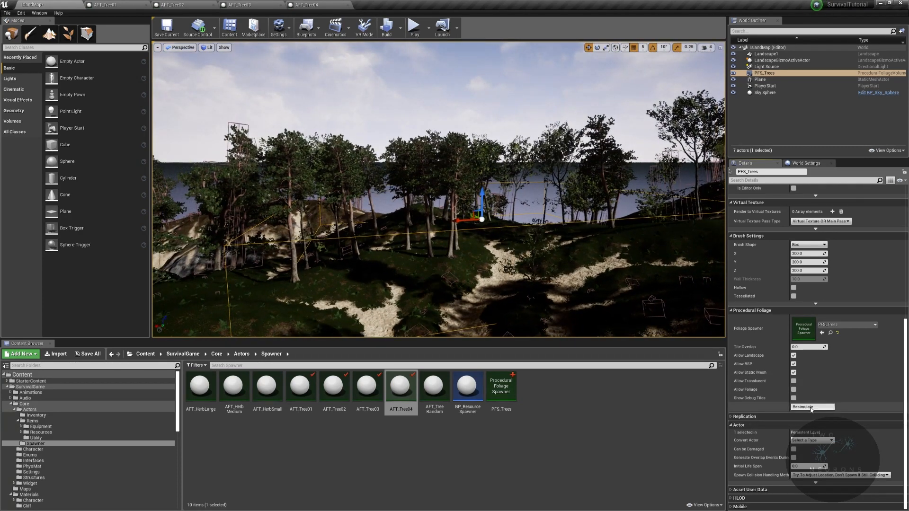
- Set Overlap Priority to 1 for AFT_Tree02, 2 for AFT_Tree03 and 3 for AFT_Tree04
click(252, 4)
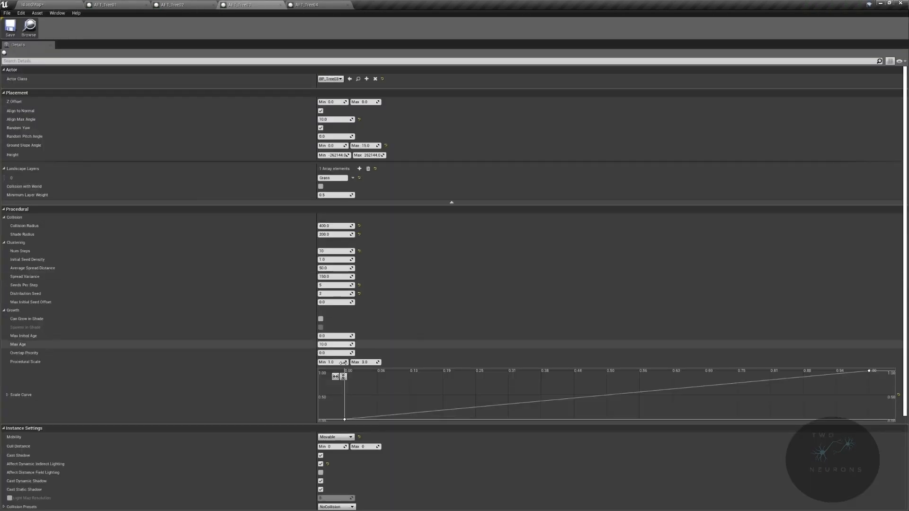
click(183, 4)
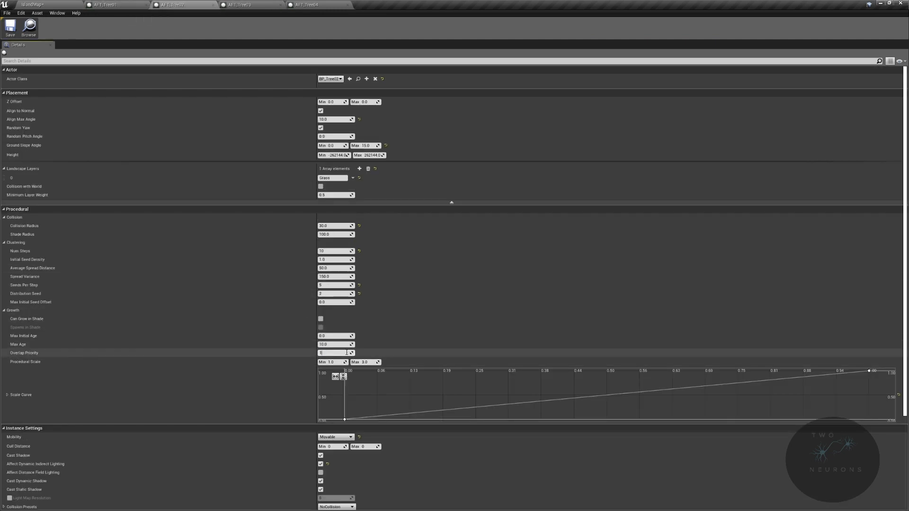
click(253, 5)
click(335, 353)
text(2)
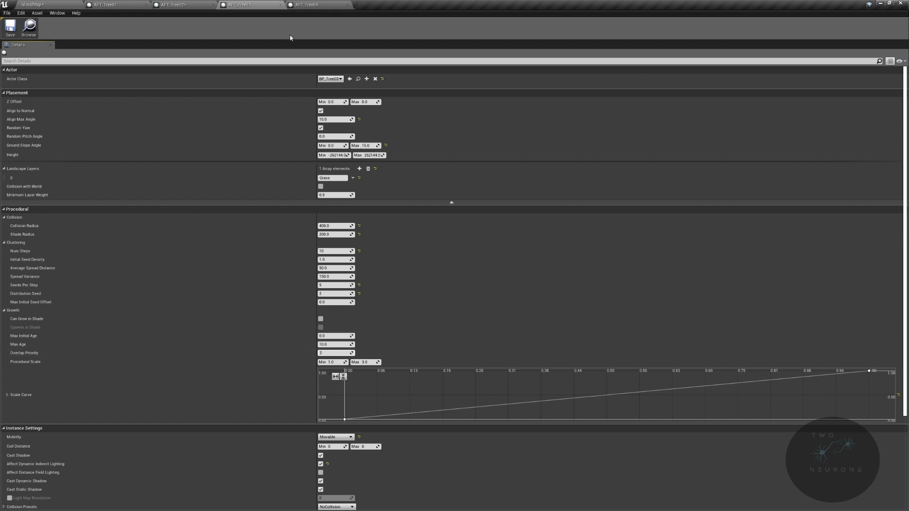
click(335, 352)
text(3)
key(Return)
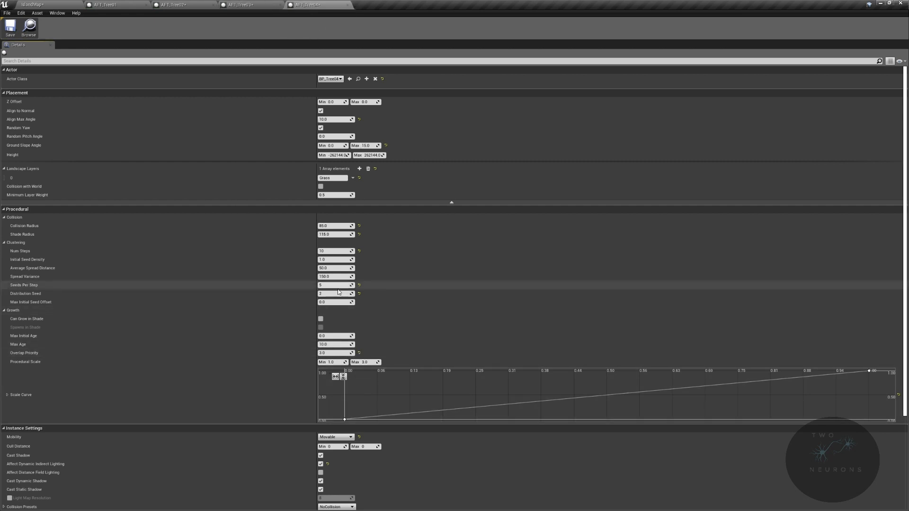
- Set Spread Variance to 75 for AFT_Tree04 and 100 for AFT_Tree02 and AFT_Tree03, with AFT_Tree02's Average Spread Distance at 75
click(336, 268)
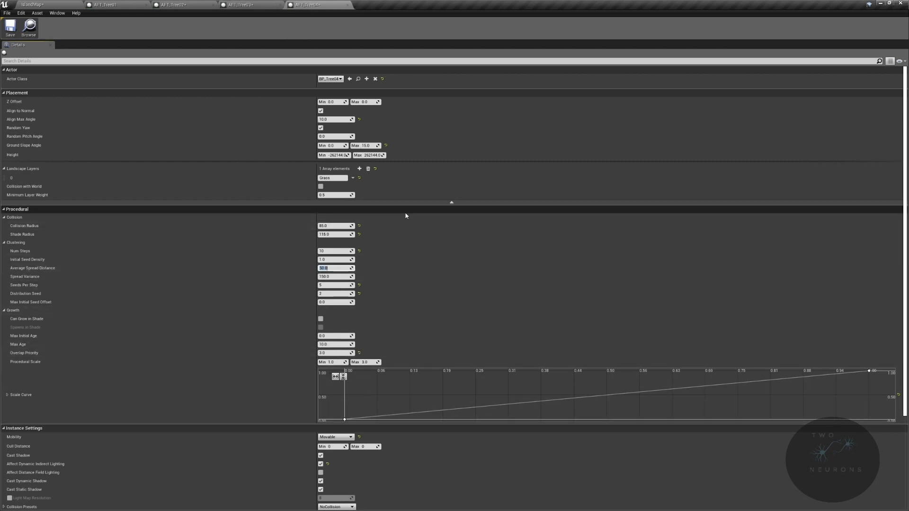
click(255, 5)
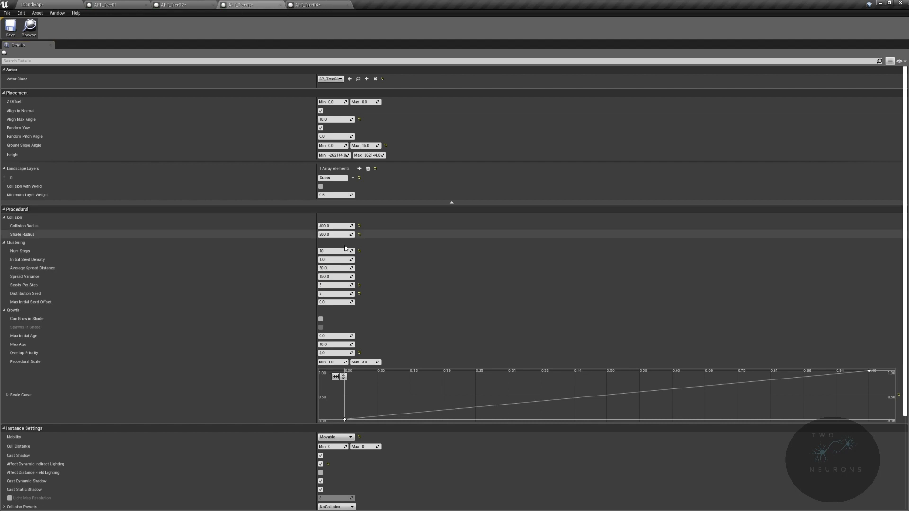
click(334, 6)
click(335, 268)
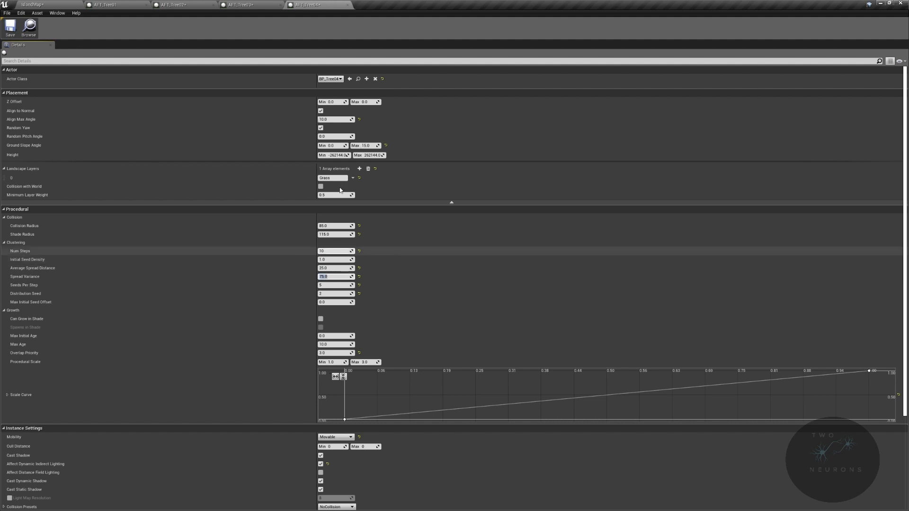
click(175, 5)
click(328, 268)
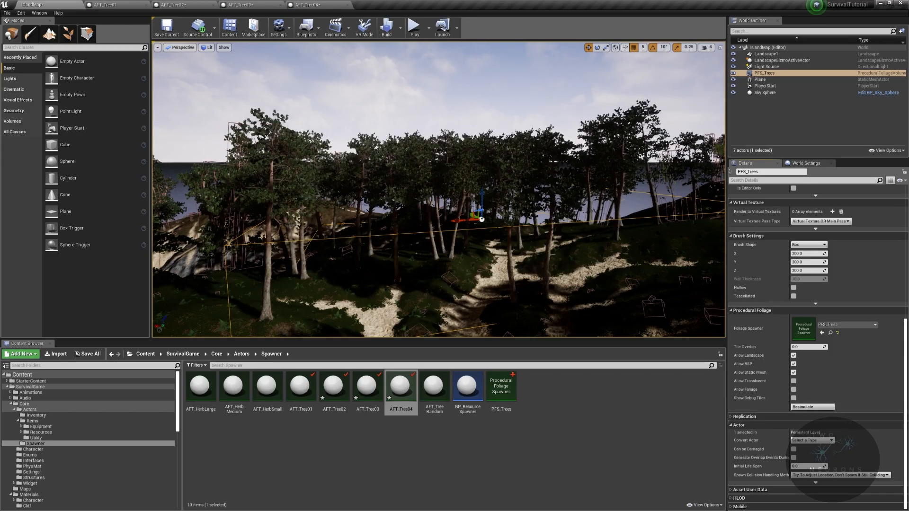
- Resimulate PFS_Trees and examine the mix of tree types from inside and outside the forest
key(w)
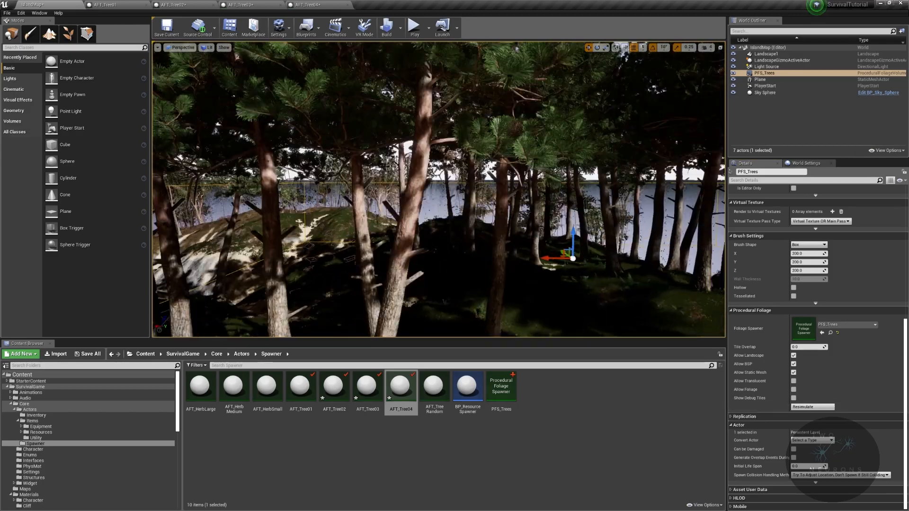
key(w)
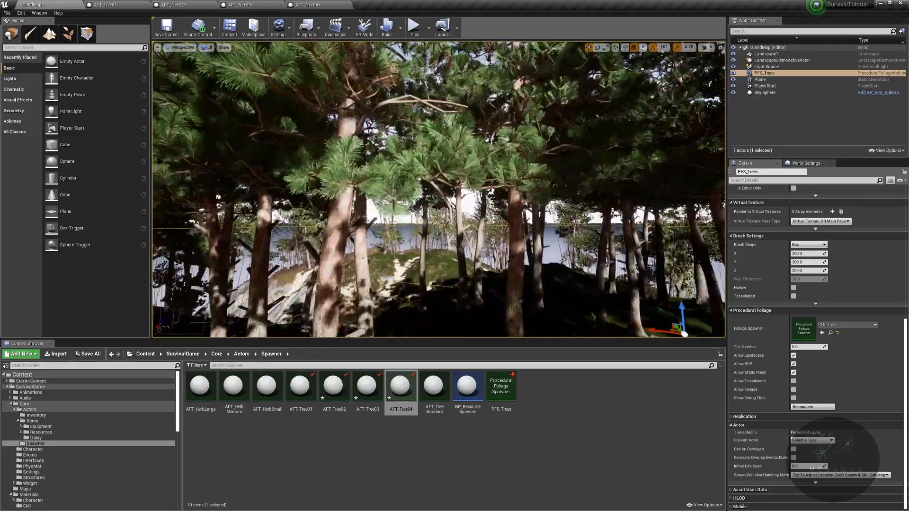
key(w)
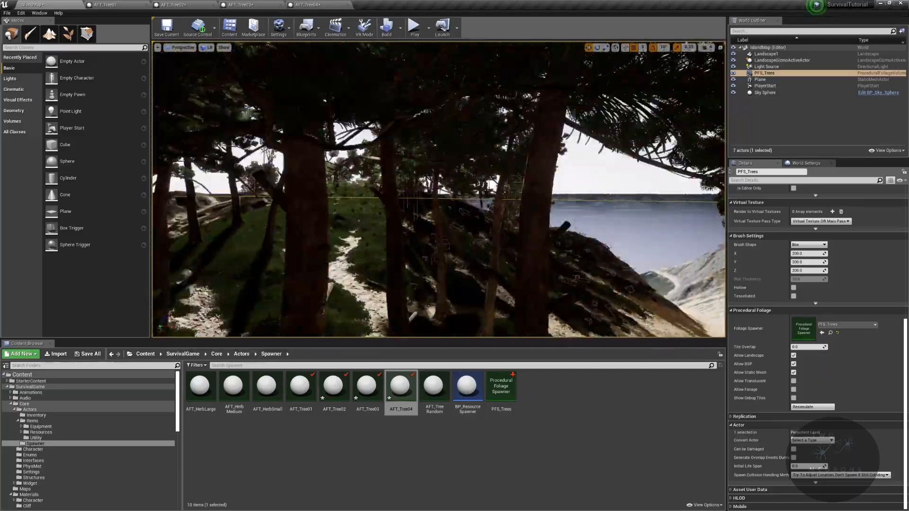
key(s)
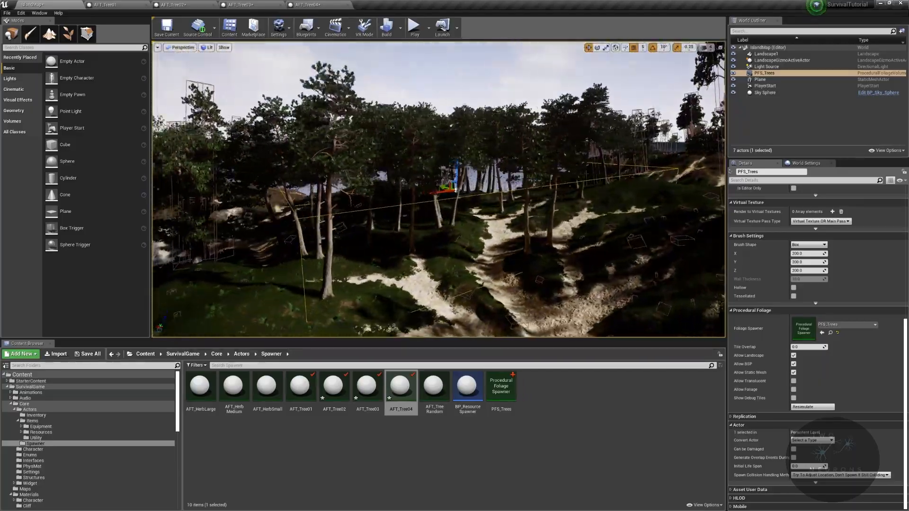
key(s)
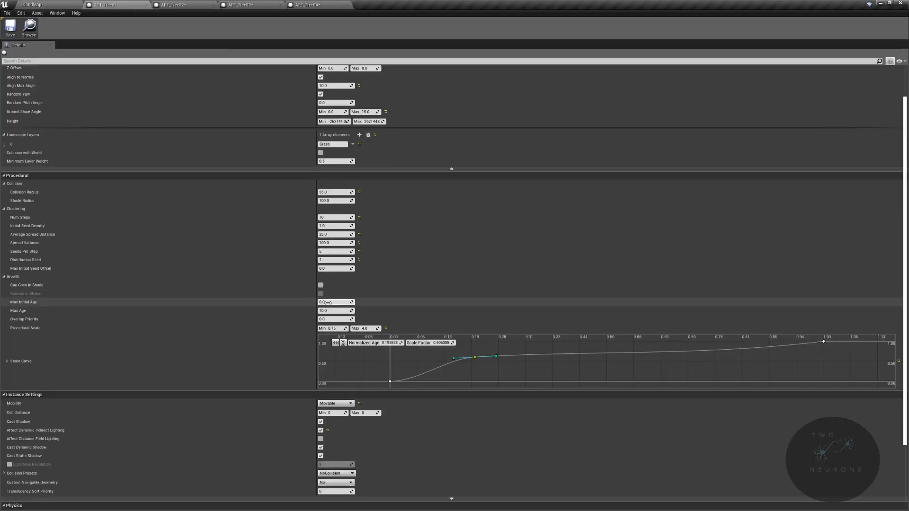
- Reset Overlap Priority to 0 for AFT_Tree02, AFT_Tree03 and AFT_Tree04
click(173, 4)
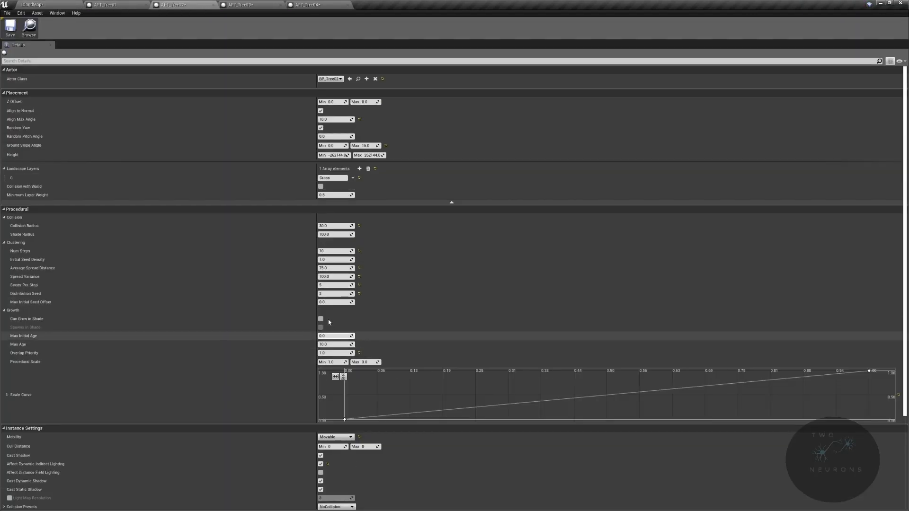
text(0)
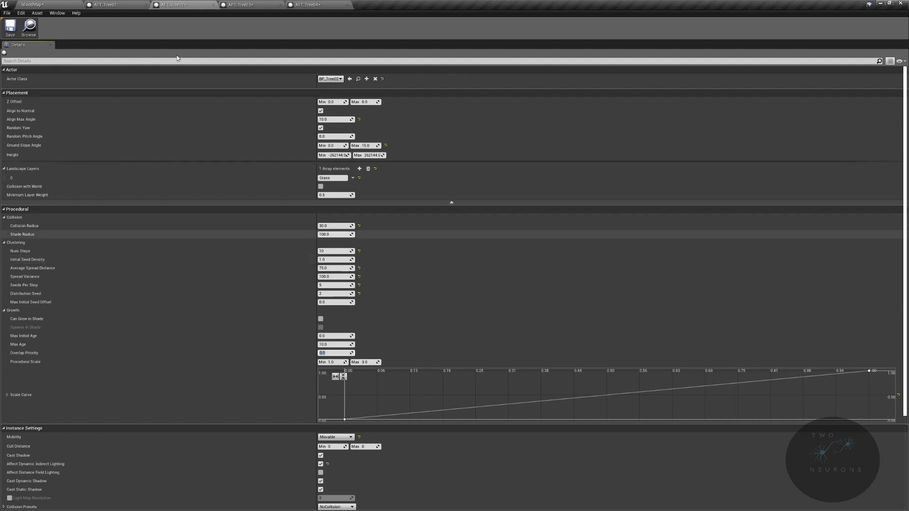
click(240, 4)
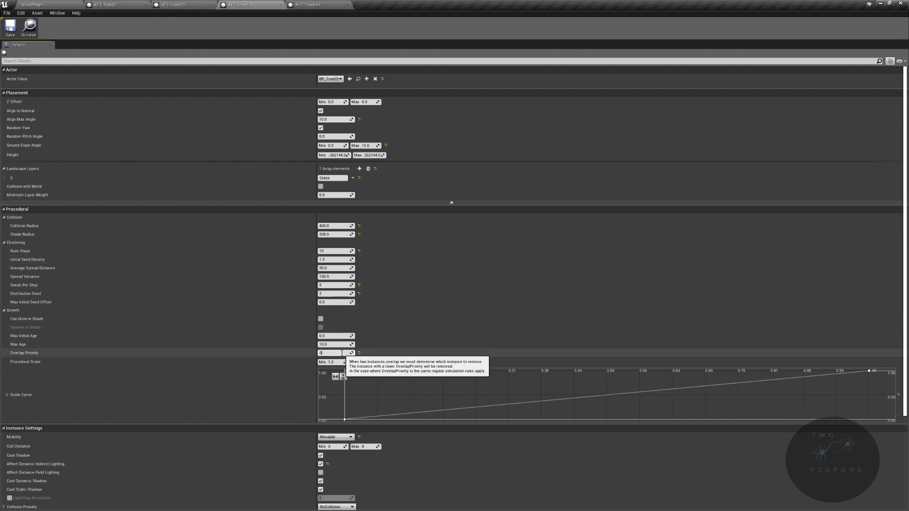
click(332, 4)
click(338, 353)
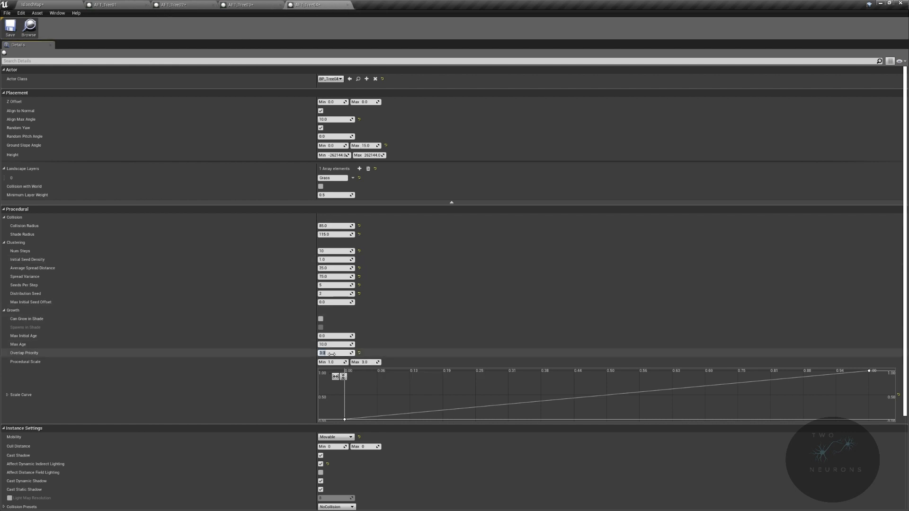
text(0)
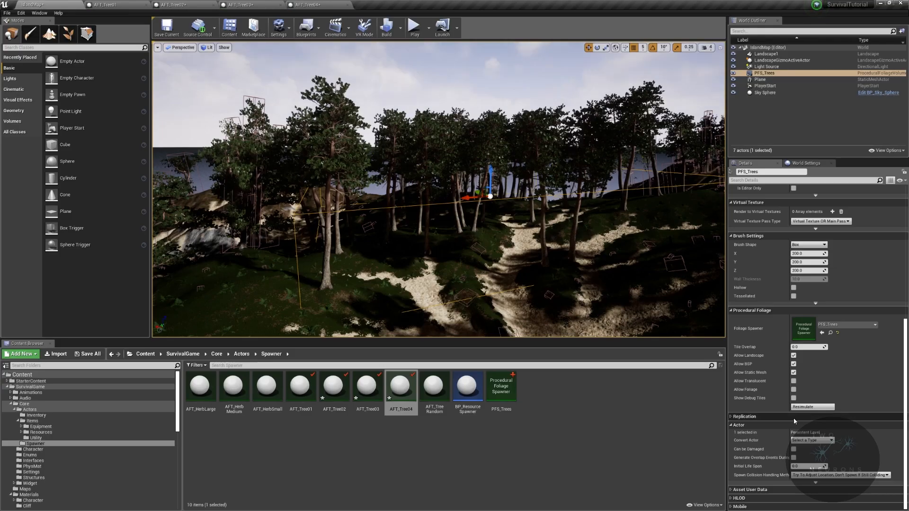
- Resimulate PFS_Trees and compare a spawned BP_Tree01 instance with the neighbouring BP_Tree04 instance
click(804, 407)
right_drag(558, 199, 418, 232)
click(393, 199)
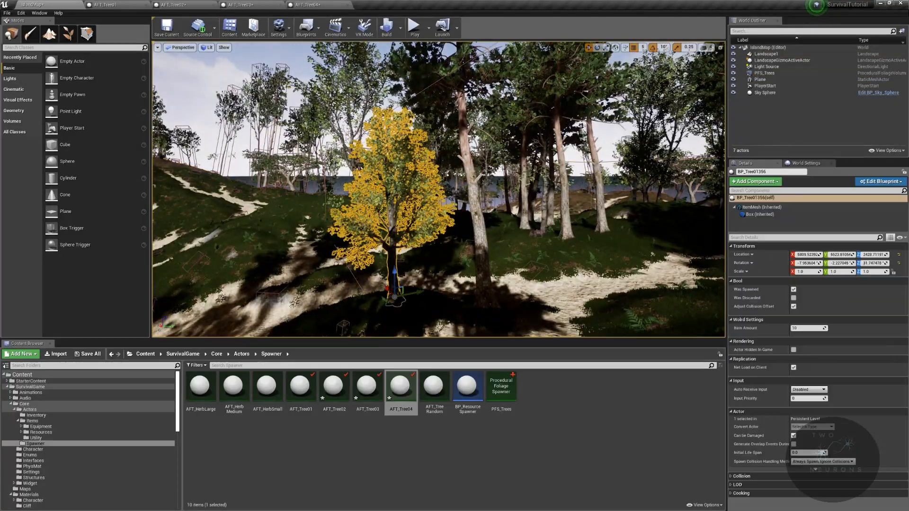
click(478, 213)
right_drag(478, 213, 502, 218)
key(w)
key(s)
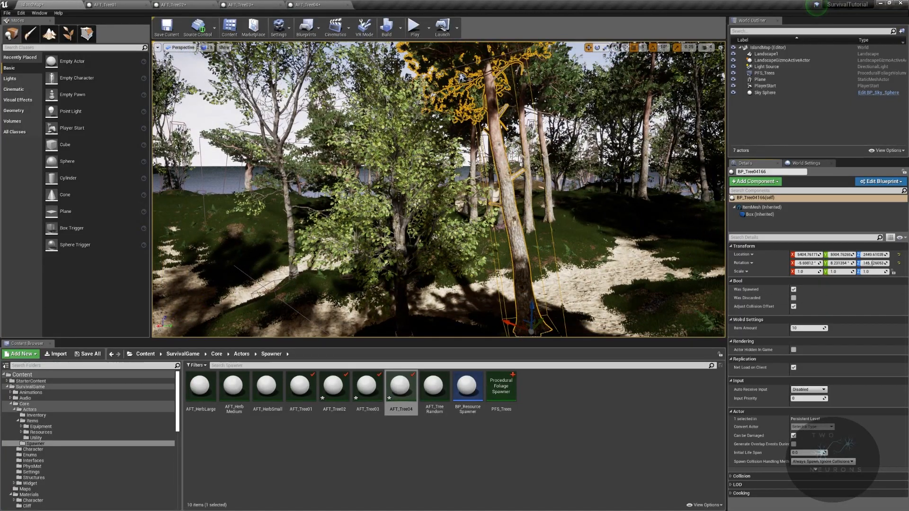
- Inspect the ItemMesh component of the neighbouring BP_Tree01 and BP_Tree04 instances for their static meshes and scale
click(794, 289)
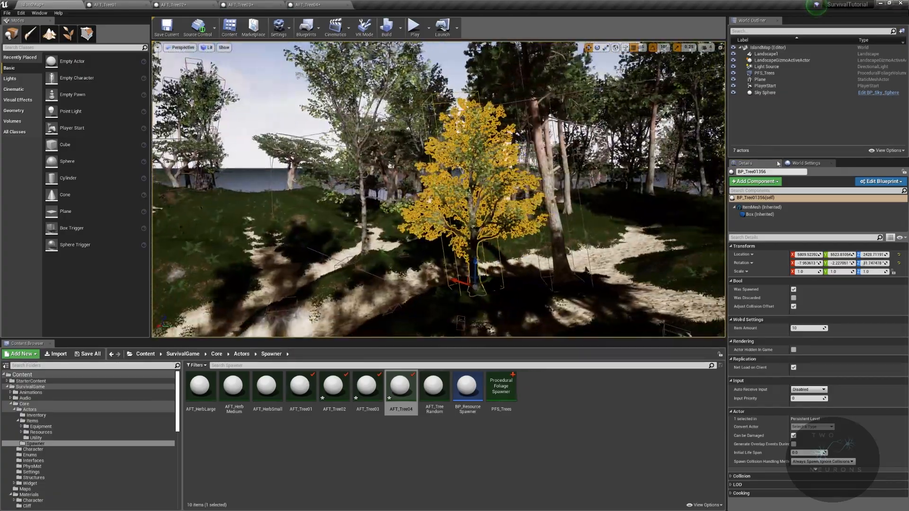
click(761, 208)
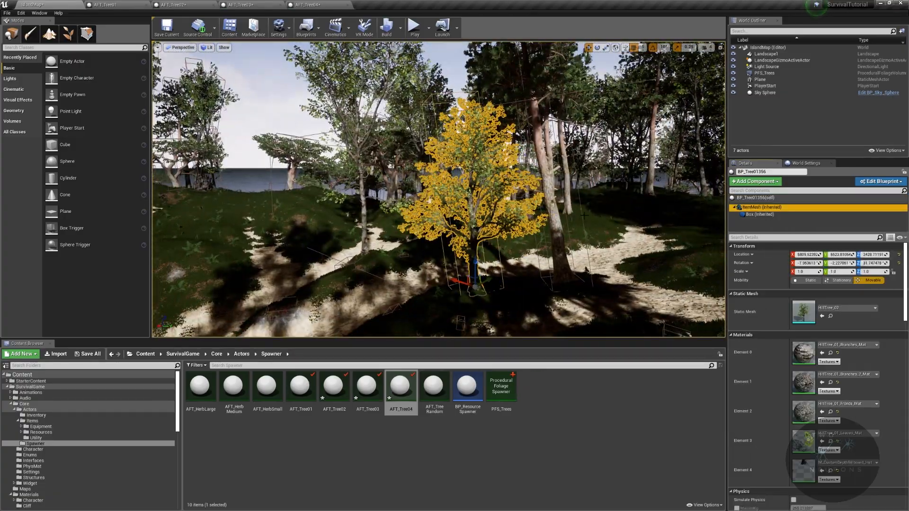
click(556, 218)
click(760, 207)
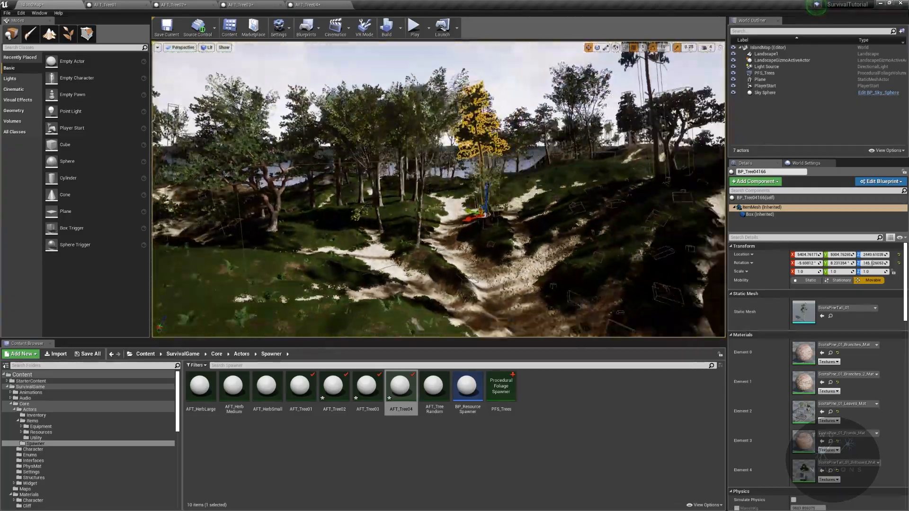
- Examine the tree distribution and spacing across the island's hills, paths and grassy slopes
key(s)
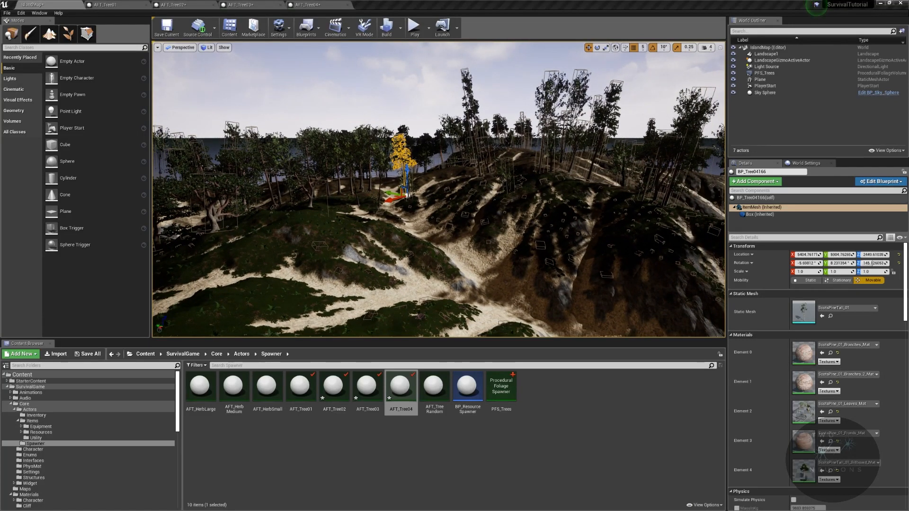
key(w)
right_drag(438, 189, 489, 208)
key(w)
key(w)
key(s)
key(w)
key(d)
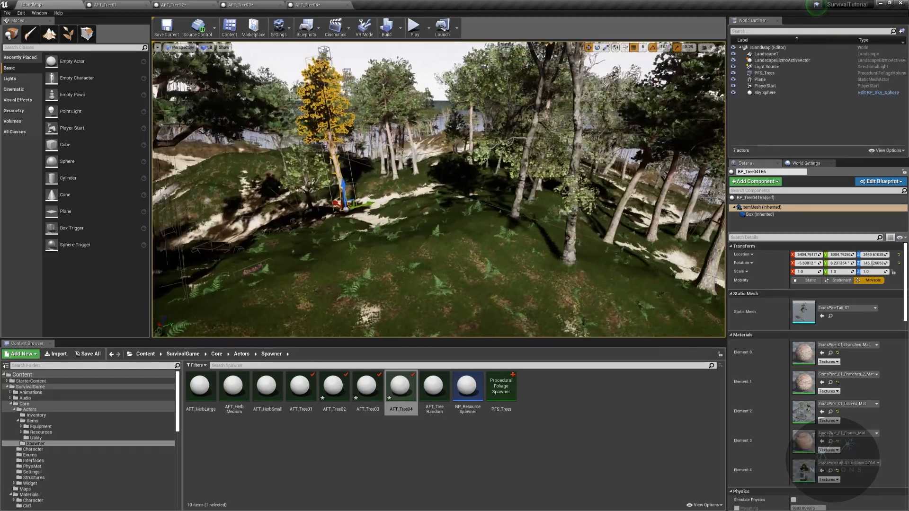
- Switch to Foliage mode and paint extra AFT_Tree01 to AFT_Tree04 trees on the grassy ground at Paint Density 1.0
click(71, 36)
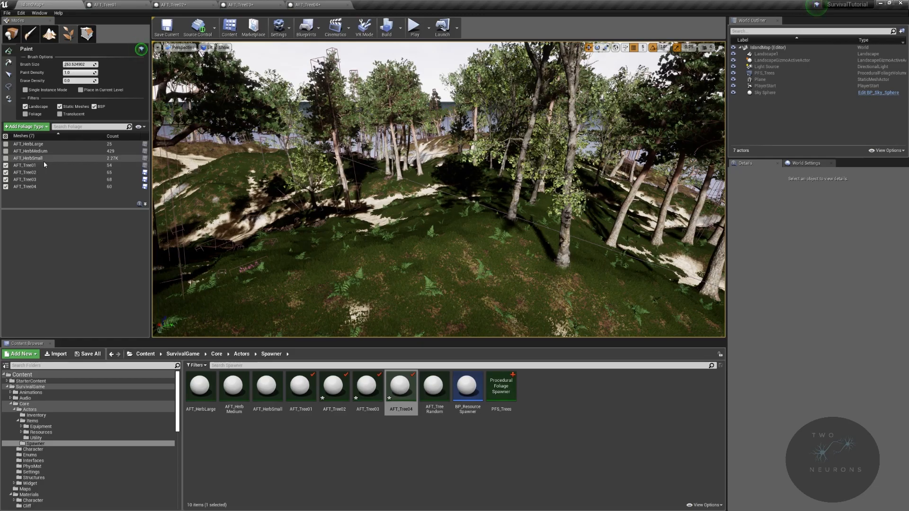
drag(430, 265, 327, 263)
mouse_move(326, 265)
right_down()
mouse_move(300, 266)
mouse_move(327, 267)
right_up()
key(s)
key(w)
right_drag(416, 246, 345, 247)
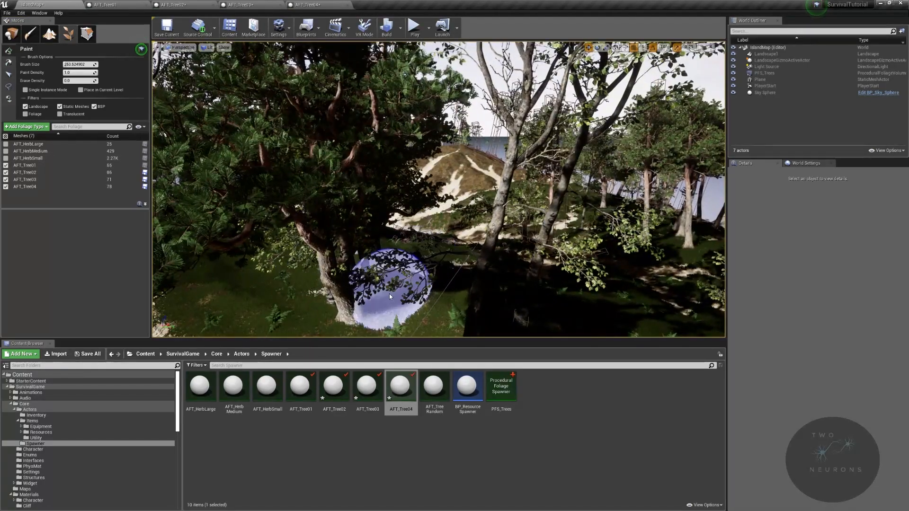
- Erase a few trees around the painted grove with the foliage brush at Erase Density 0.0 and examine the clearing
shift+drag(356, 296, 363, 264)
key(w)
mouse_move(364, 263)
right_down()
mouse_move(416, 268)
mouse_move(406, 261)
right_up()
key(w)
mouse_move(417, 308)
right_down()
mouse_move(413, 279)
mouse_move(450, 327)
mouse_move(524, 305)
right_up()
mouse_move(439, 190)
right_down()
mouse_move(478, 194)
mouse_move(517, 166)
mouse_move(535, 190)
mouse_move(559, 178)
mouse_move(578, 190)
mouse_move(497, 187)
right_up()
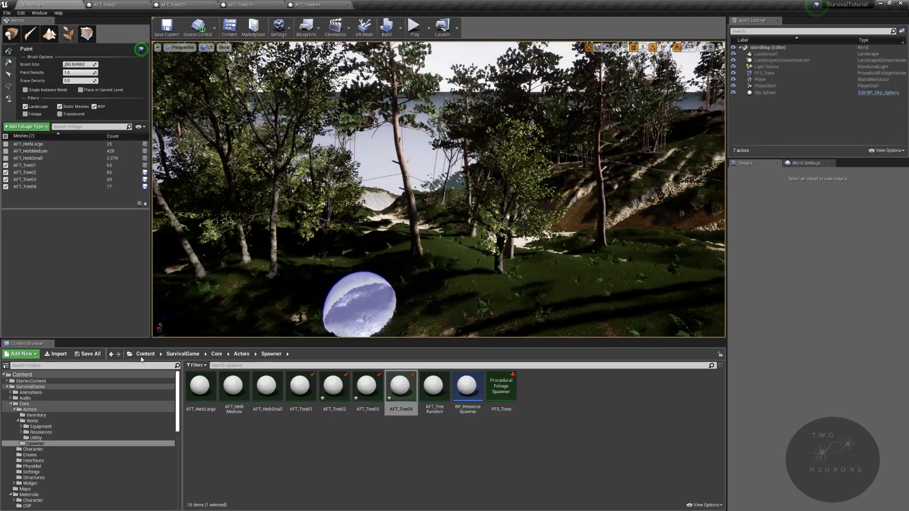
- Save IslandMap and reopen it from the Maps folder
click(25, 489)
key(ctrl+s)
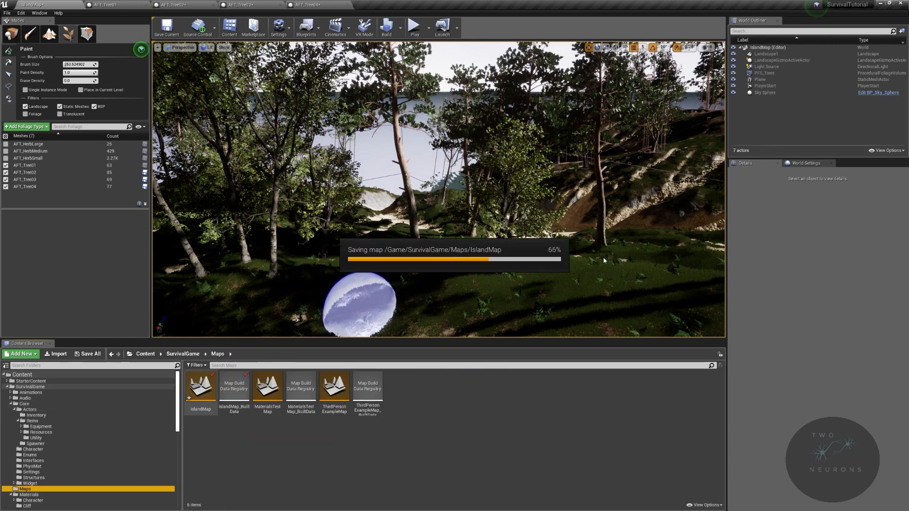
right_drag(609, 247, 397, 333)
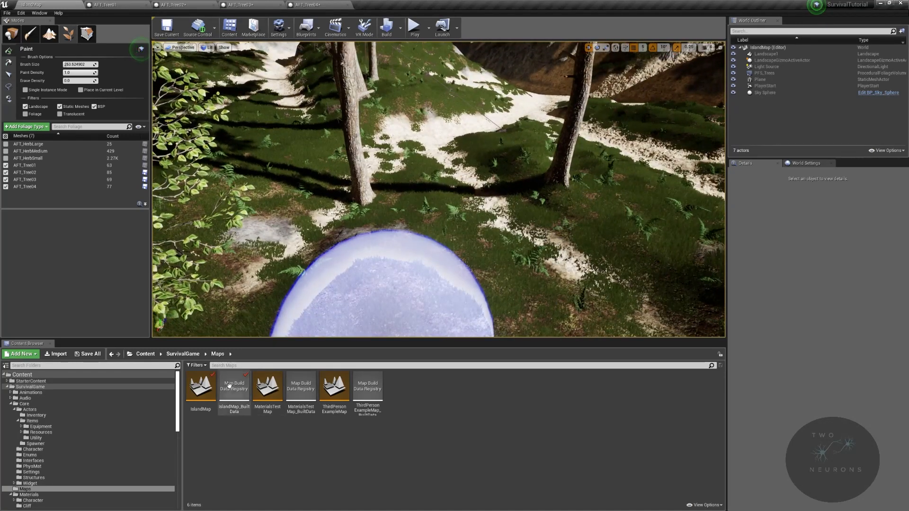
double_click(201, 387)
click(521, 325)
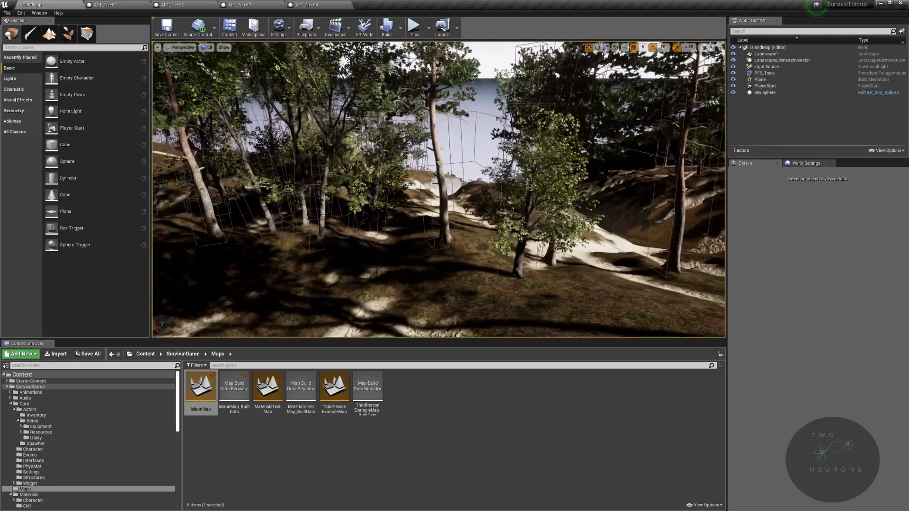
- Examine the reloaded island's trees, paths and open grassy hillside around the BP_Tree01 instances
right_drag(438, 190, 466, 169)
key(w)
click(401, 209)
right_drag(401, 209, 442, 228)
key(w)
key(d)
click(444, 228)
key(s)
click(353, 213)
right_drag(353, 213, 134, 216)
key(s)
key(w)
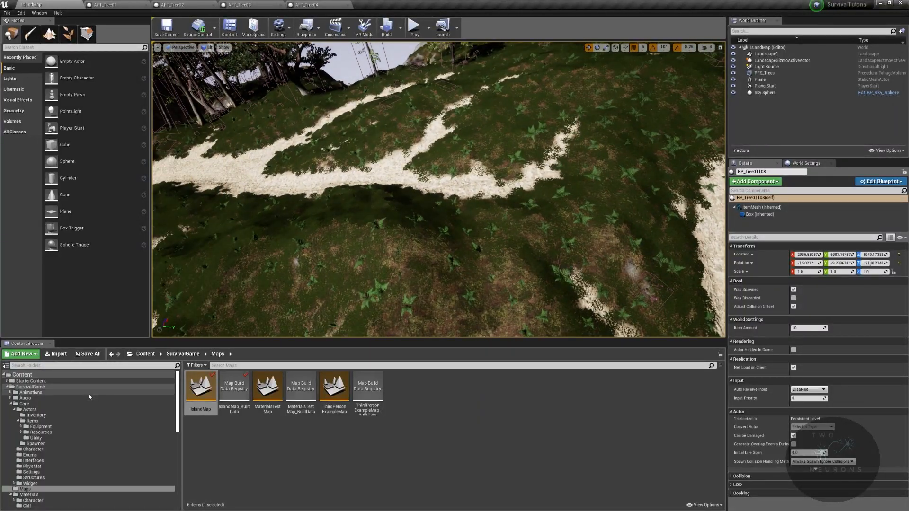
- Place a BP_ResourceSpawner from the Spawner folder on the grassy hillside and stretch its volume to a Y scale of 20
click(36, 444)
drag(468, 386, 342, 260)
key(s)
right_drag(404, 267, 384, 264)
drag(426, 219, 426, 217)
right_drag(426, 217, 474, 249)
key(w)
key(e)
key(r)
drag(268, 238, 341, 236)
click(349, 200)
key(s)
right_drag(349, 200, 274, 189)
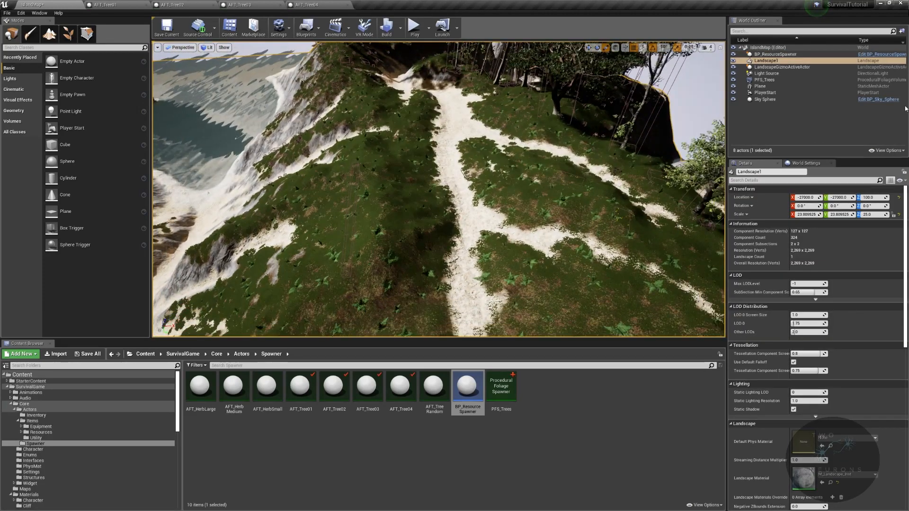
- Move and enlarge the BP_ResourceSpawner volume to cover the hill, with a scale of about 49 by 76 by 34.5
click(776, 54)
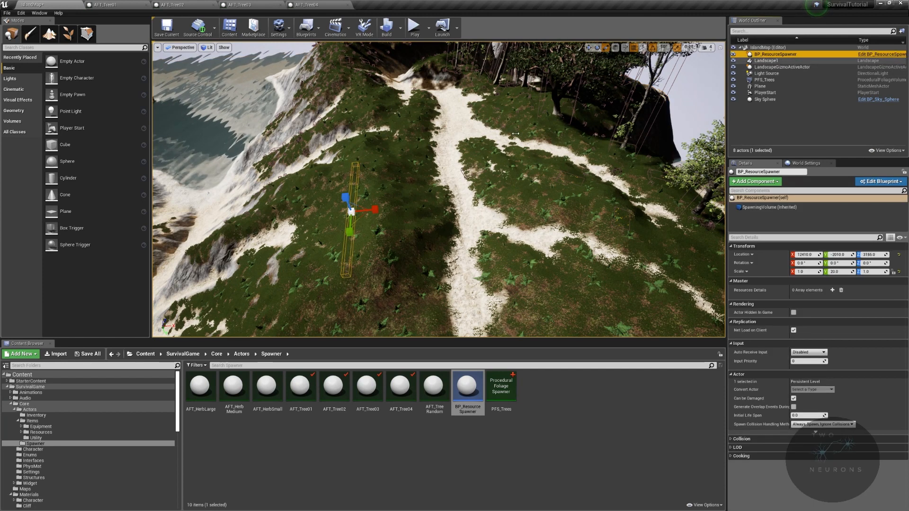
drag(375, 209, 433, 209)
drag(373, 209, 533, 198)
key(e)
key(r)
drag(477, 224, 479, 255)
drag(473, 185, 473, 170)
right_drag(471, 220, 615, 199)
mouse_move(399, 234)
right_down()
mouse_move(450, 232)
mouse_move(416, 199)
mouse_move(400, 234)
right_up()
drag(399, 234, 443, 192)
key(e)
key(r)
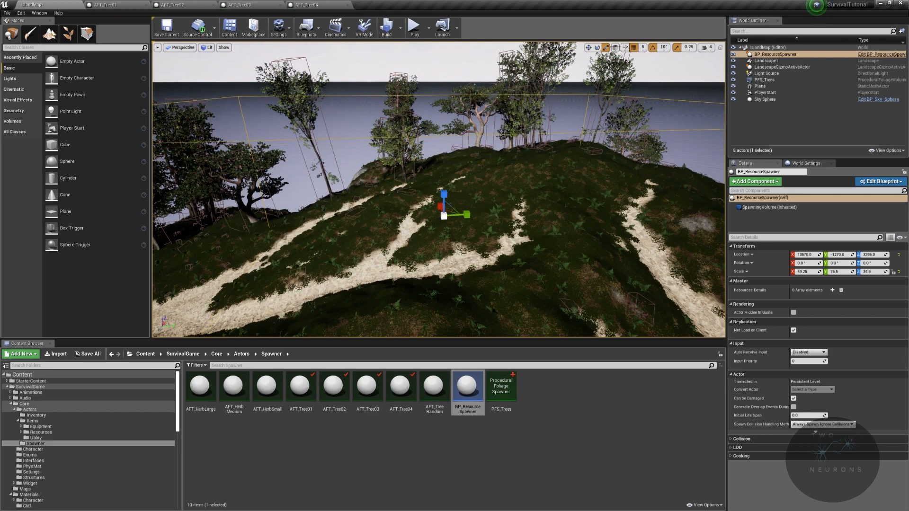
right_drag(444, 191, 469, 182)
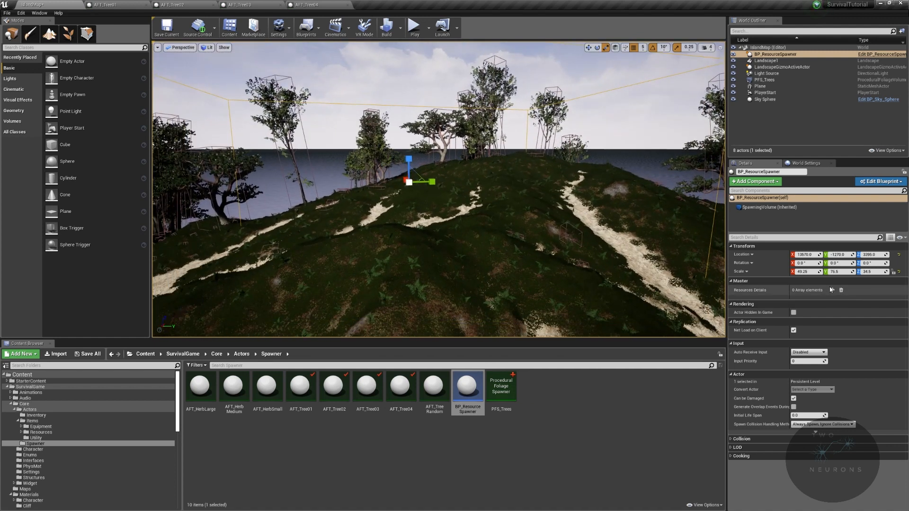
- Add four elements to the spawner's Resources Details array
click(833, 290)
click(833, 291)
click(833, 291)
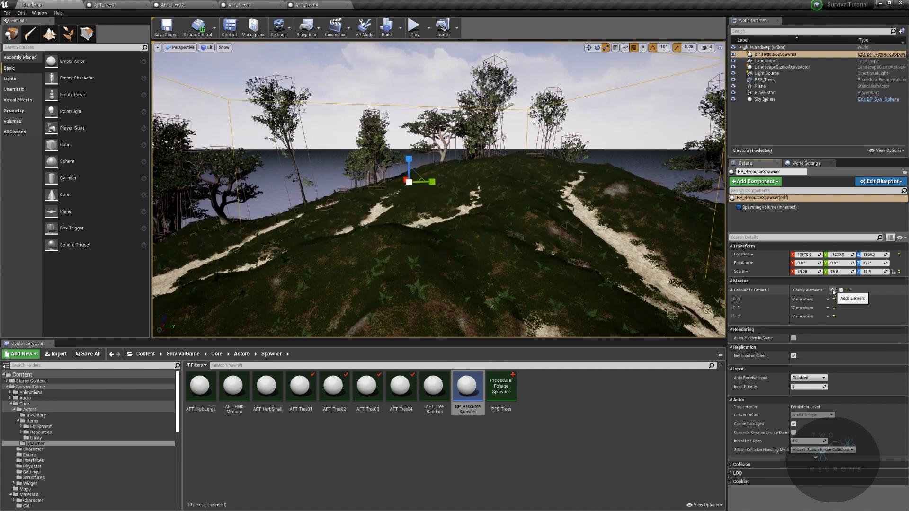
click(833, 291)
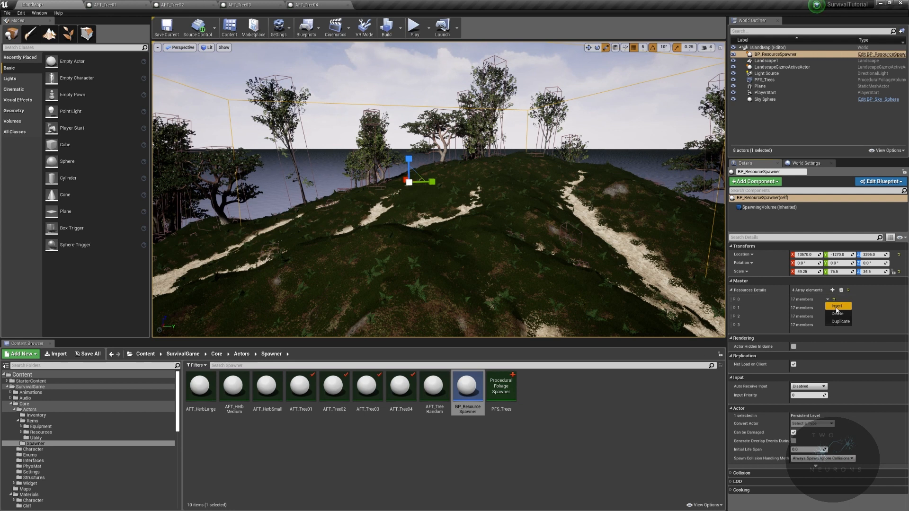
- Set array element 0 to spawn BP_Tree01 at density 10 with item amounts from 5 to 10
click(735, 300)
click(798, 309)
text(bp_tree)
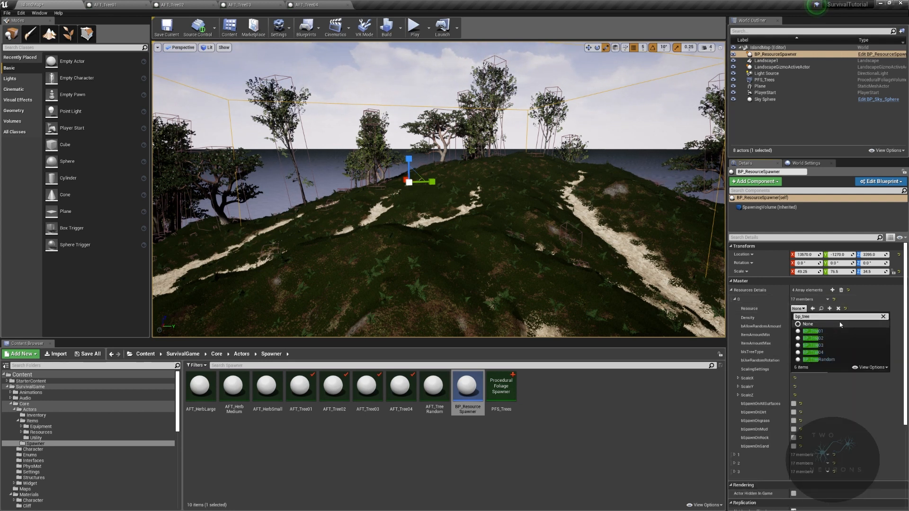
click(814, 332)
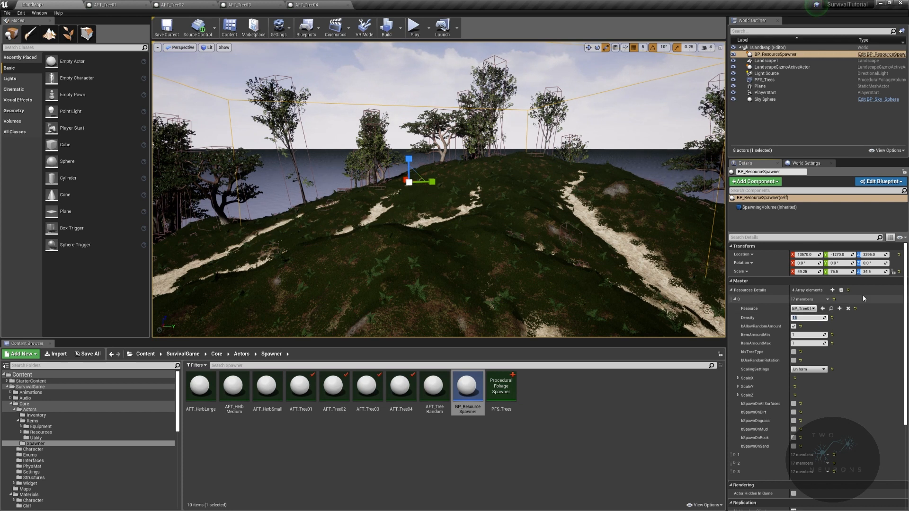
text(10)
click(809, 335)
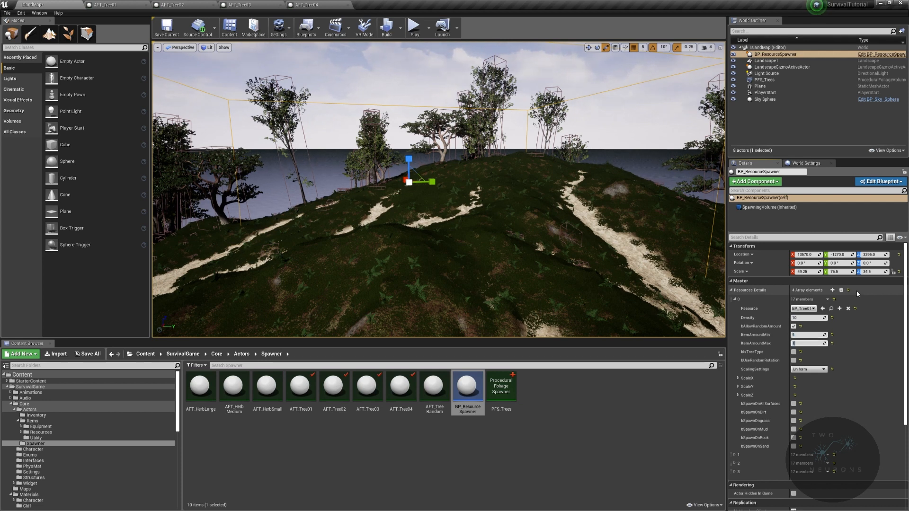
- Mark the BP_Tree01 entry as a tree type with random rotation and LockXY scaling
click(795, 352)
click(794, 361)
click(807, 370)
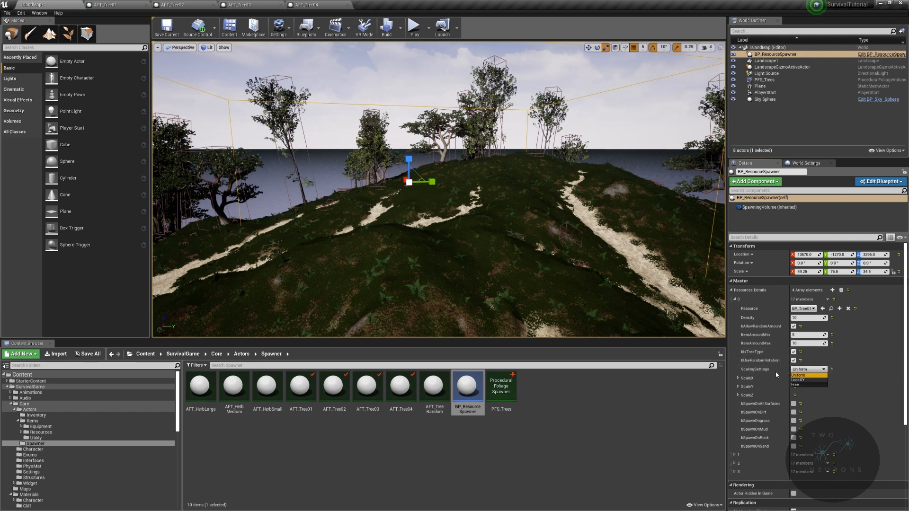
click(799, 381)
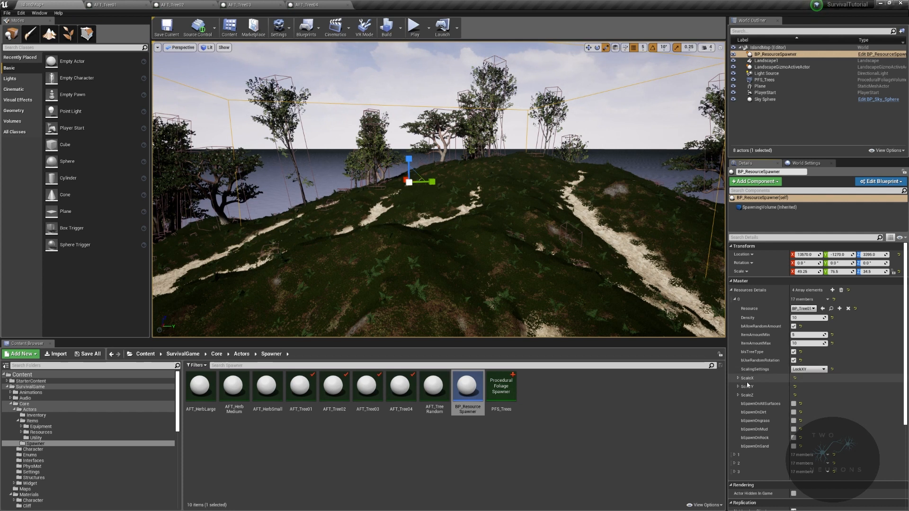
- Give the BP_Tree01 entry ScaleX and ScaleZ ranges of 0.75 to 3.0, switch its scaling to Uniform, and allow spawning on grass
click(738, 378)
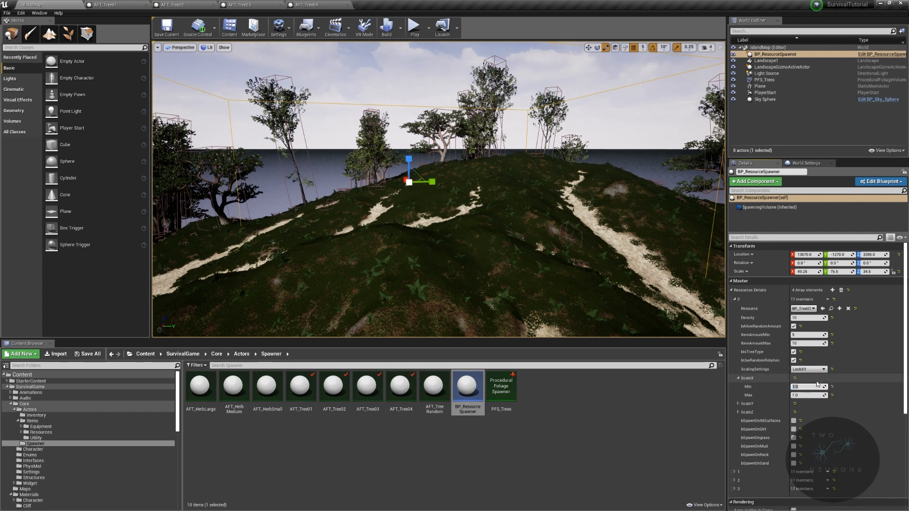
key(Return)
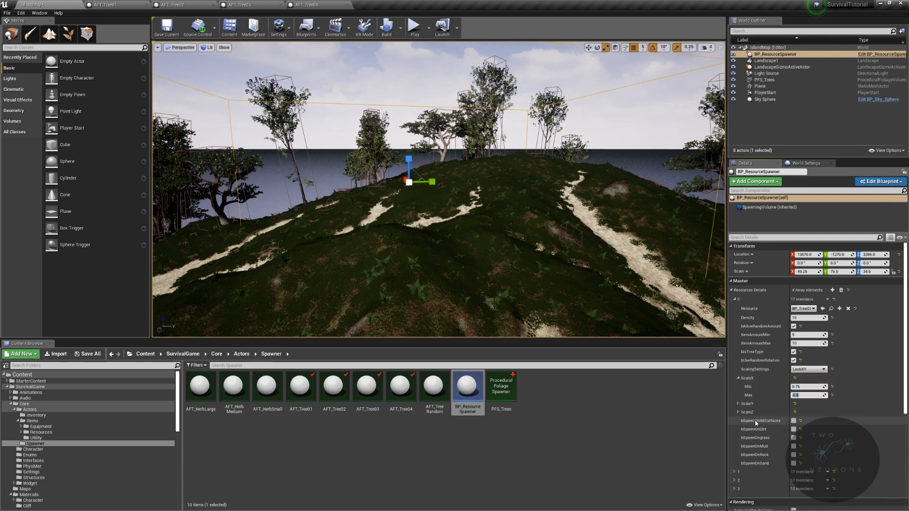
click(738, 412)
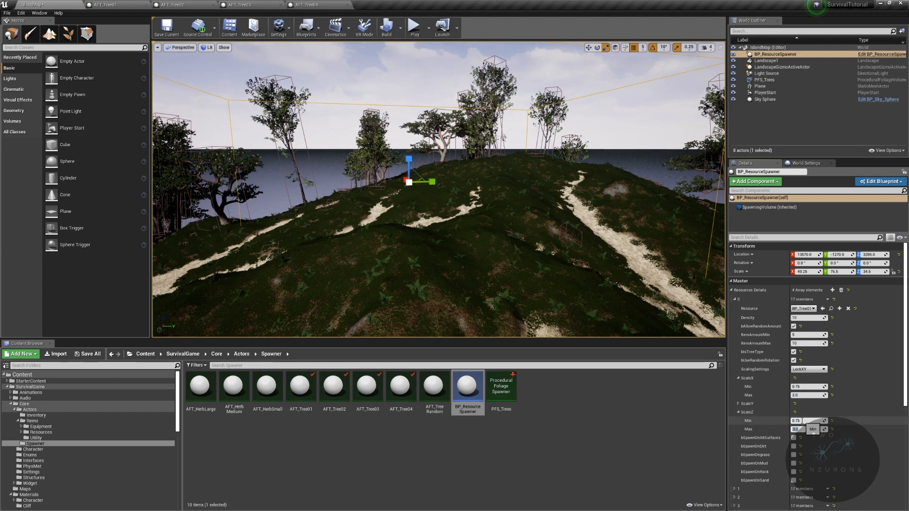
click(808, 369)
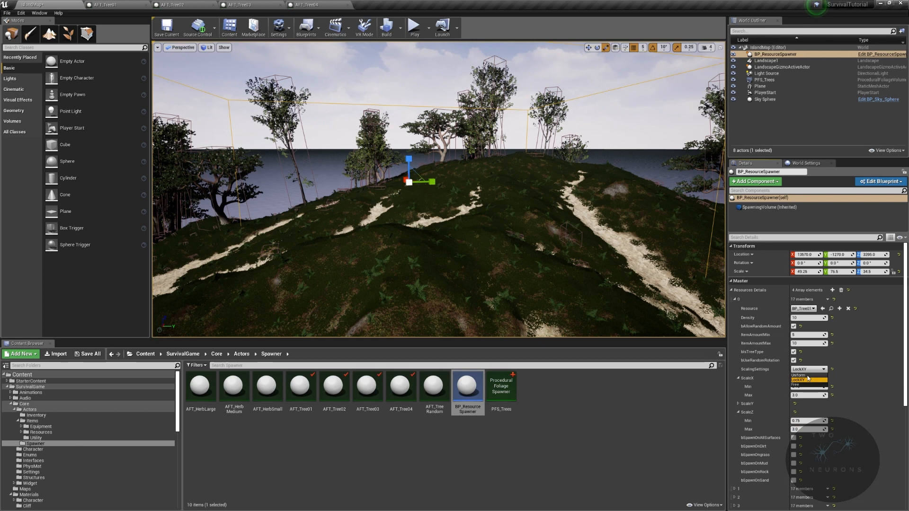
click(804, 375)
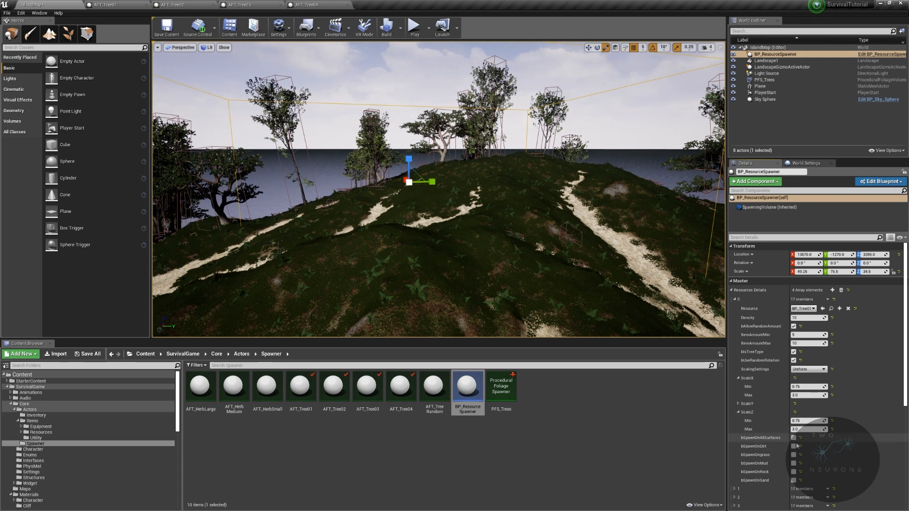
- Assign BP_Tree02 as the resource of array element 1 and set its density to 7
click(735, 300)
click(735, 308)
click(799, 317)
text(bp_tree)
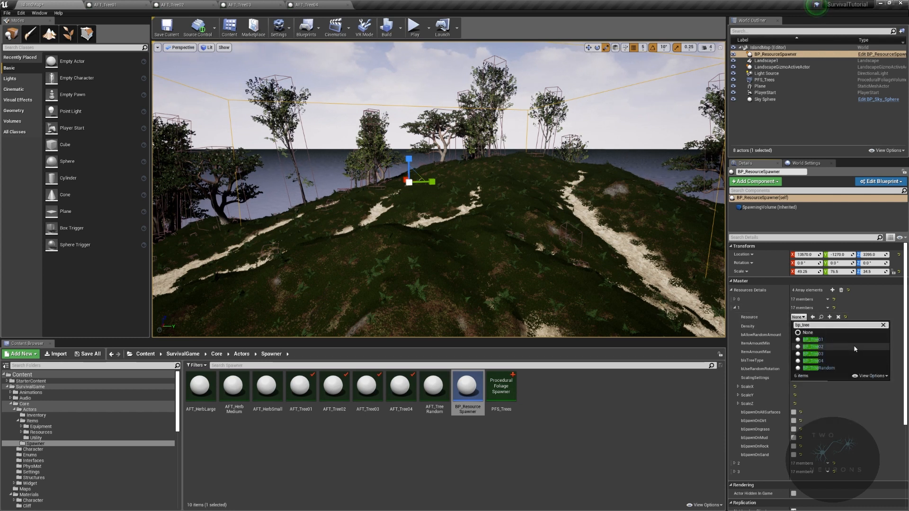
click(814, 347)
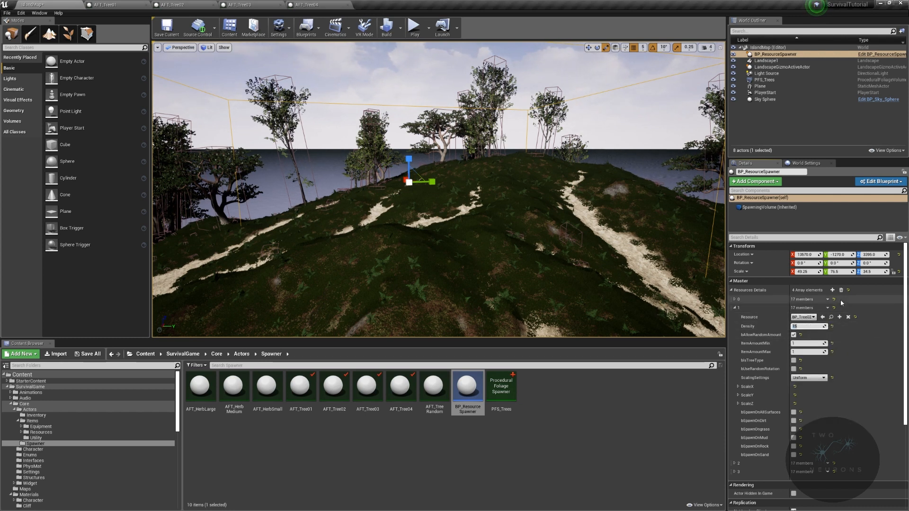
text(7)
key(Return)
- Give the BP_Tree02 entry tree type, random rotation, maximum item amount 5, maximum ScaleX 2.5 and spawning on grass
click(794, 360)
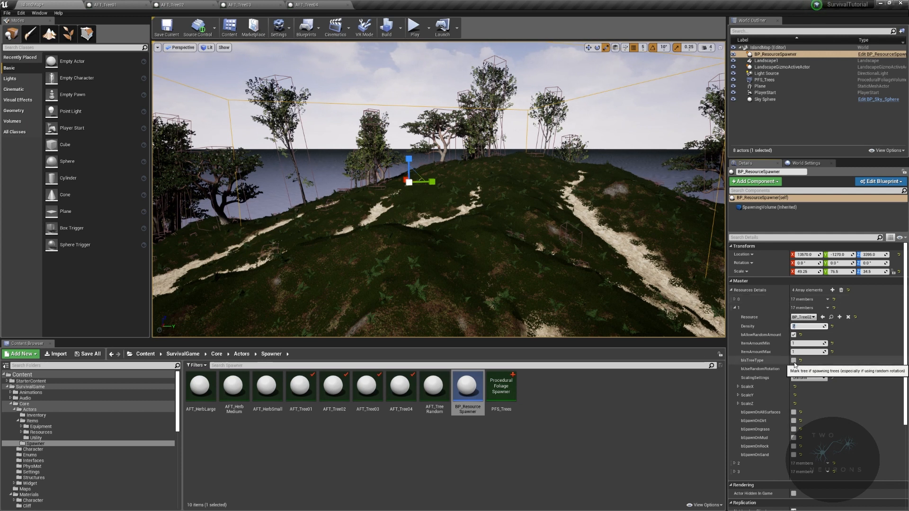
click(801, 351)
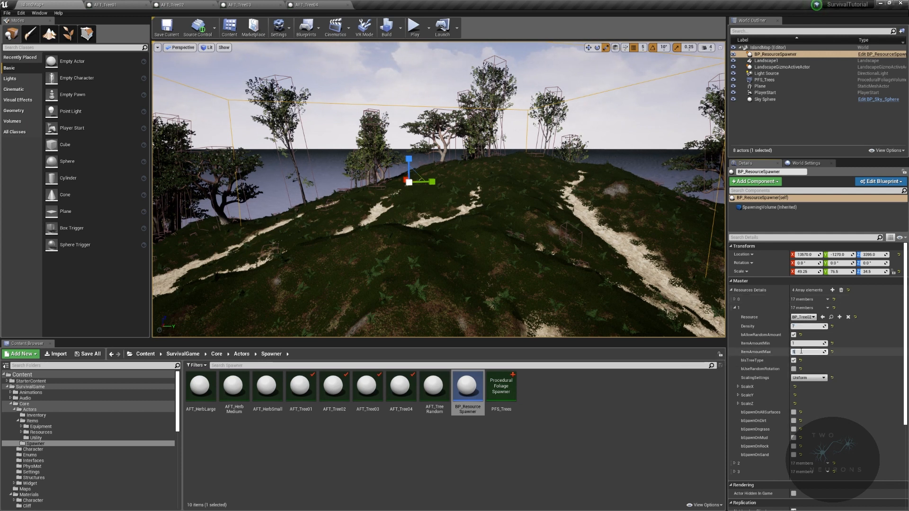
click(794, 369)
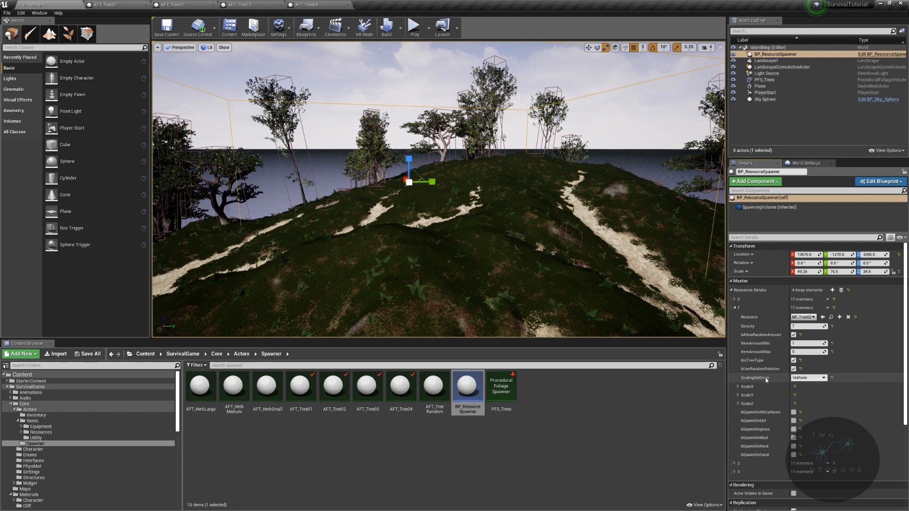
click(738, 386)
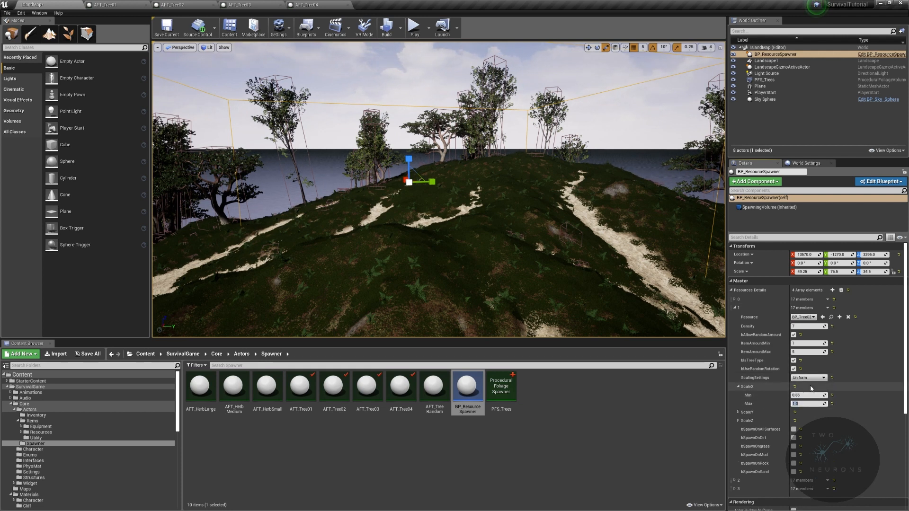
click(794, 446)
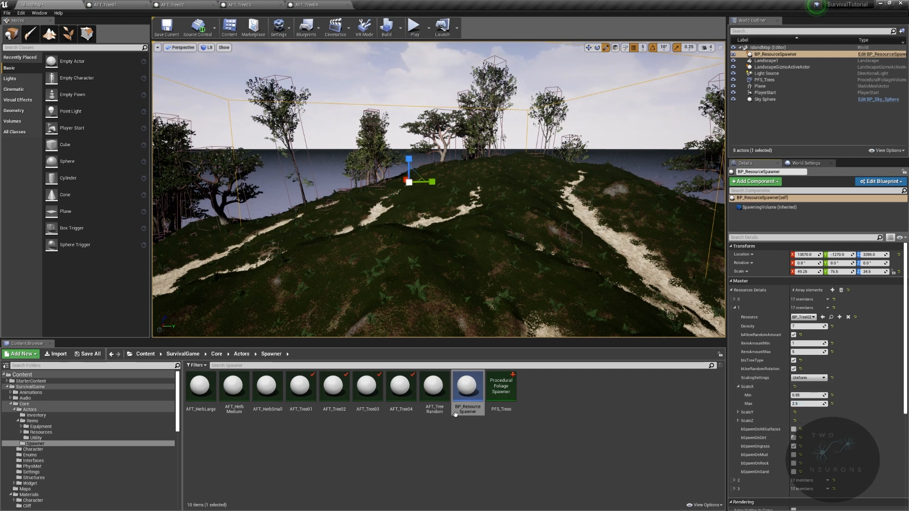
click(736, 308)
- Assign BP_Tree03 as the resource of array element 2
click(735, 317)
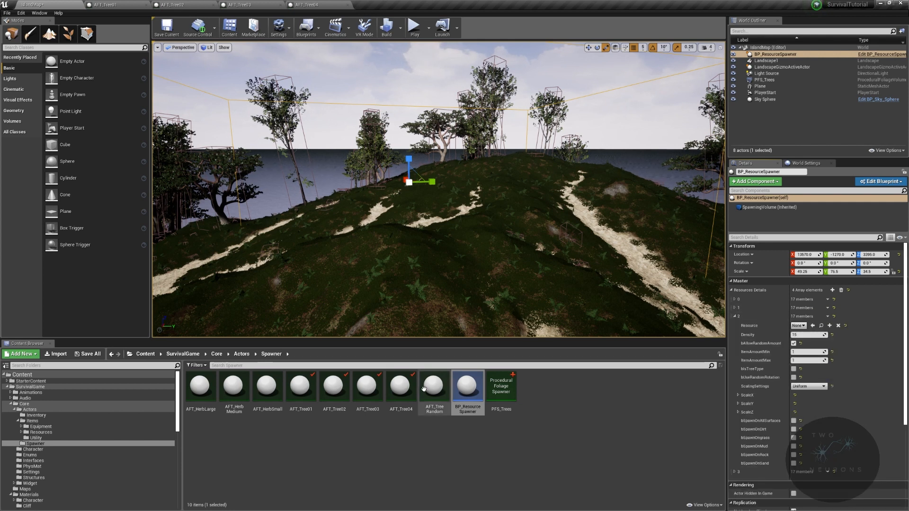
click(798, 325)
text(tree)
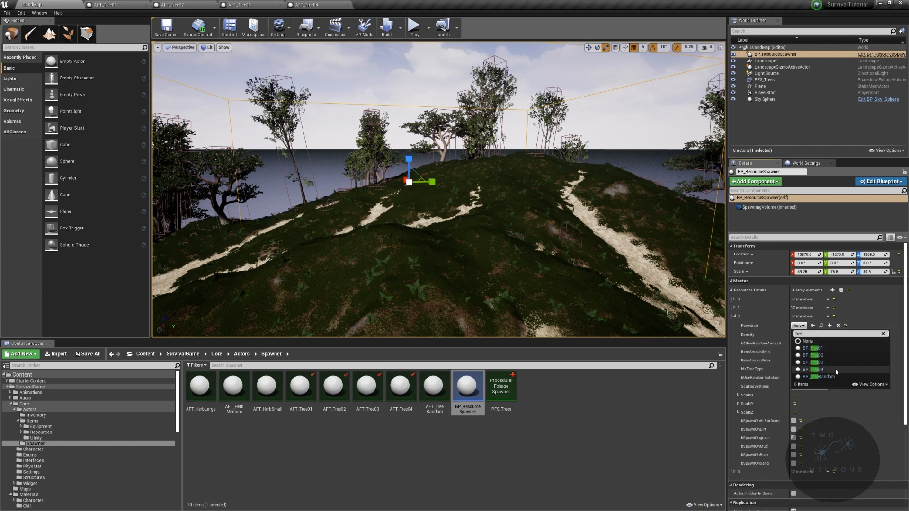
click(824, 363)
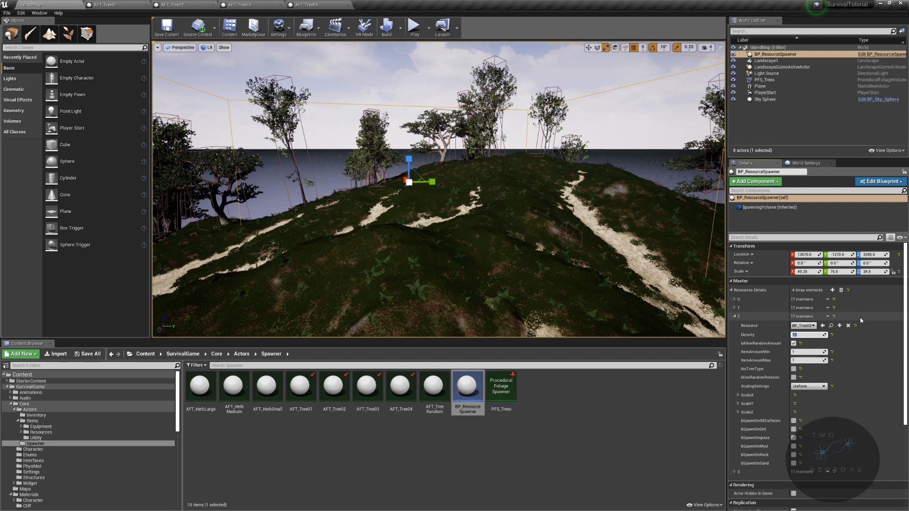
- Set the BP_Tree03 entry's item amounts to a minimum of 2 and a maximum of 7
click(808, 361)
click(815, 352)
text(2)
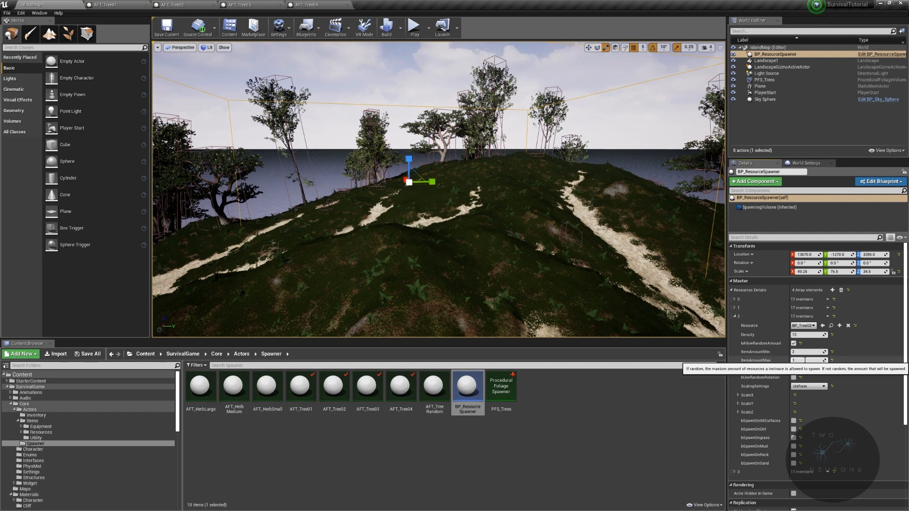
text(16)
key(Return)
click(808, 362)
text(7)
- Give the BP_Tree03 entry tree type, random rotation, a ScaleX range of 0.5 to 2.0 and spawning on grass
click(795, 370)
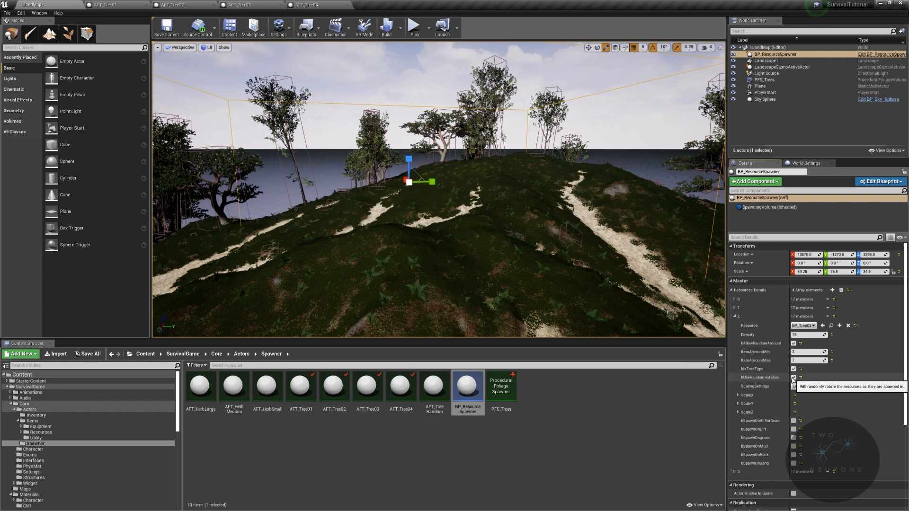
click(794, 378)
click(738, 395)
click(800, 403)
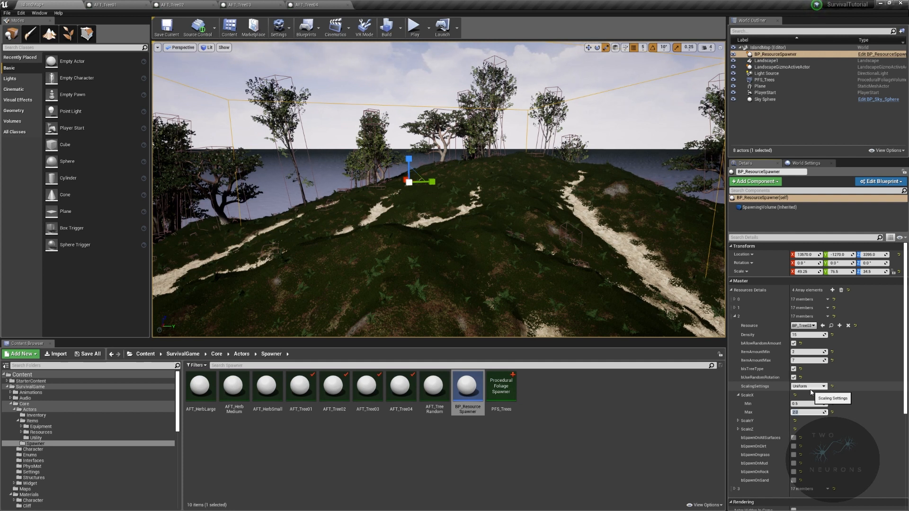
click(793, 447)
click(794, 455)
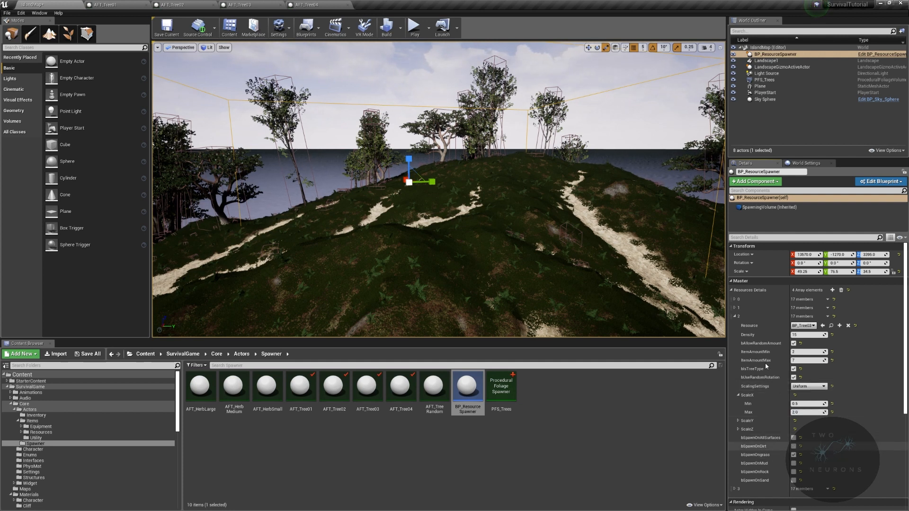
click(735, 308)
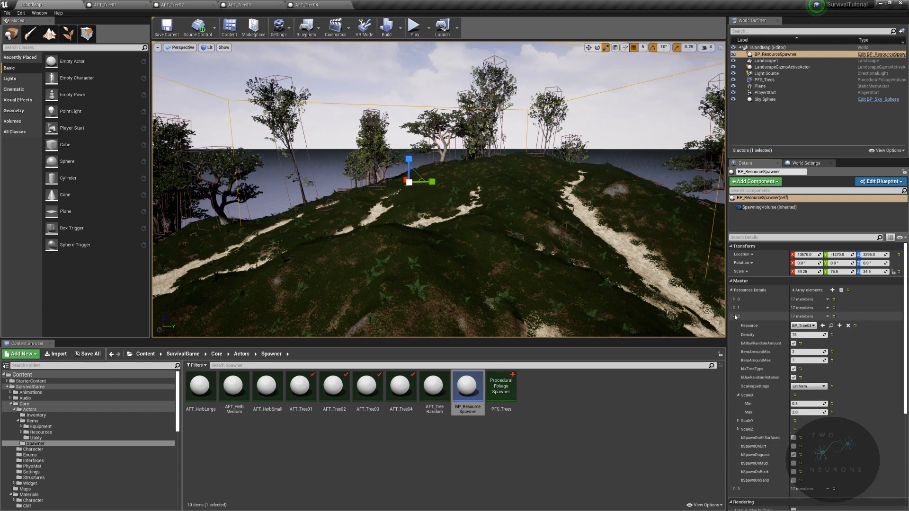
click(735, 307)
click(735, 325)
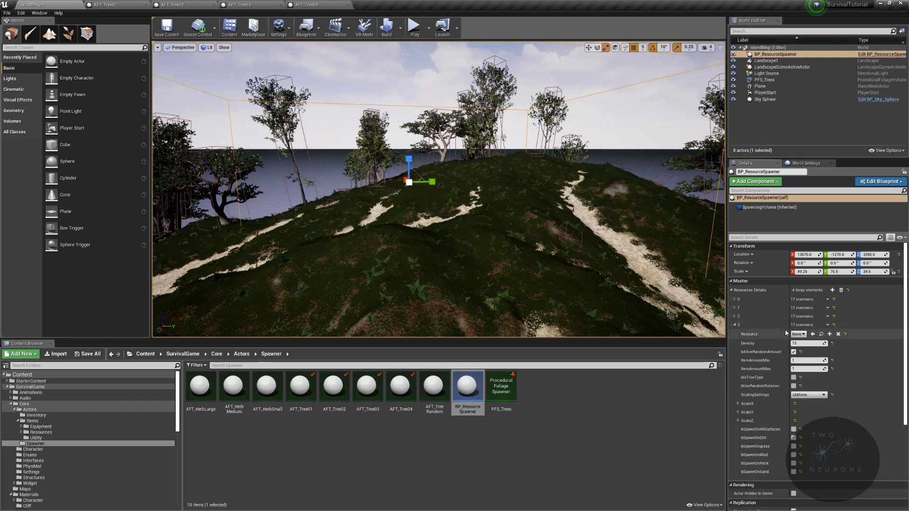
click(800, 334)
text(bp_)
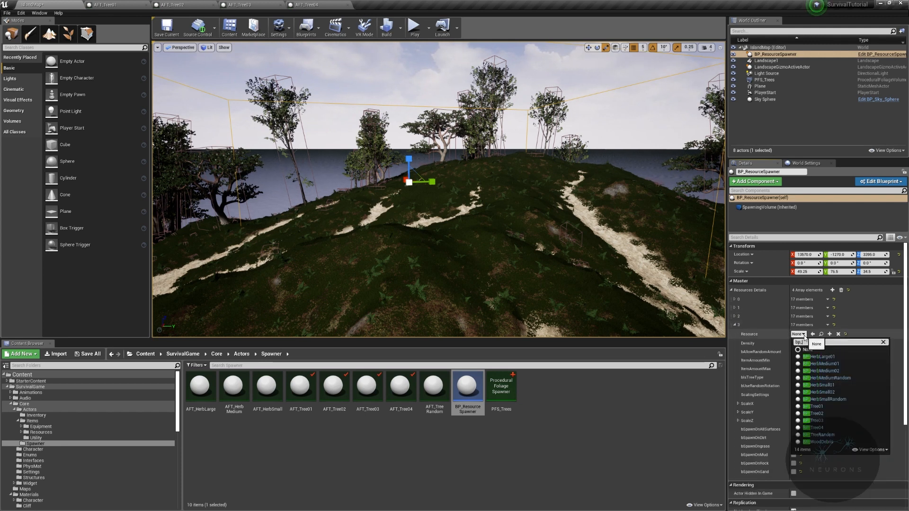
text(tree03)
key(Escape)
- Assign BP_Tree04 as the resource of array element 3
click(735, 316)
click(735, 317)
click(735, 325)
click(798, 334)
text(bp_tree04)
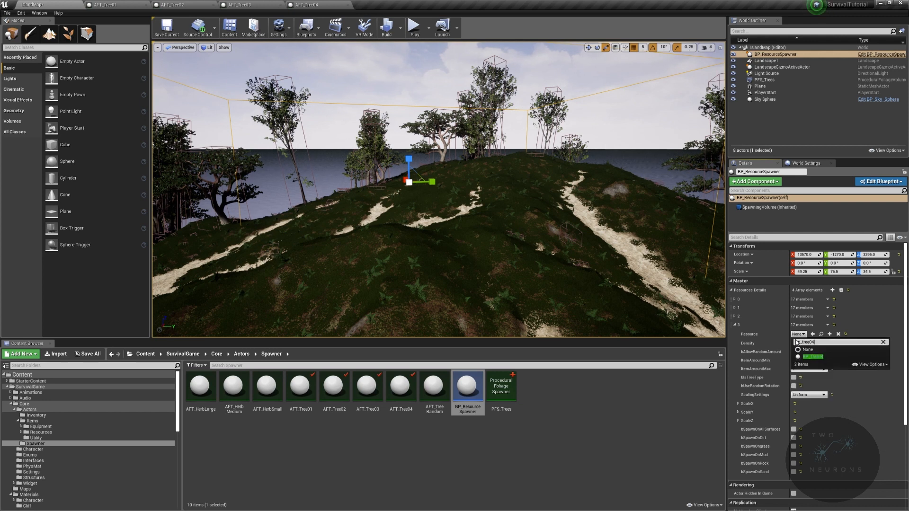
key(Return)
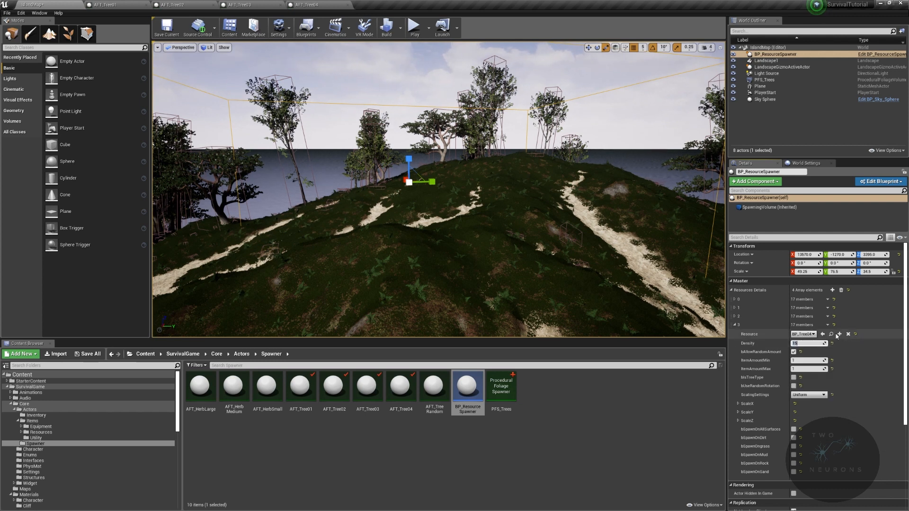
- Give the BP_Tree04 entry a density of 8, item amounts from 2 to 4, tree type and random rotation
click(807, 369)
text(4)
click(793, 377)
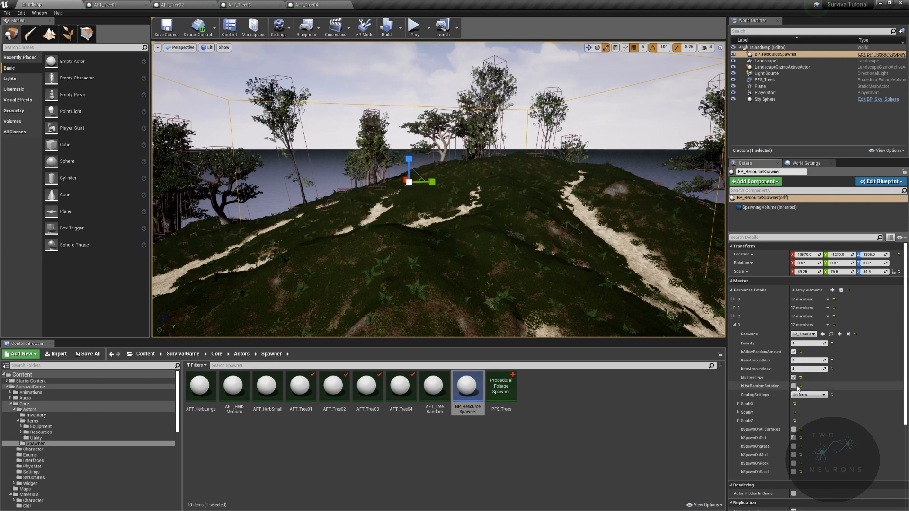
click(795, 386)
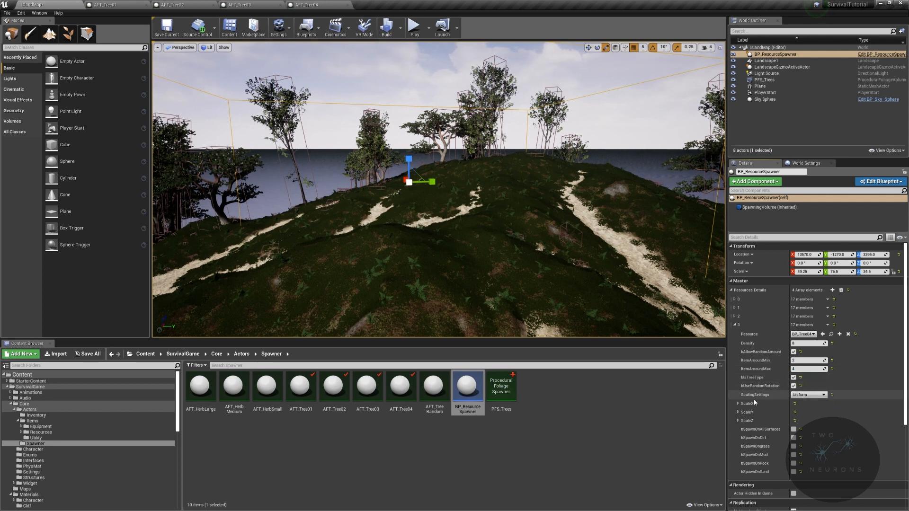
- Set the BP_Tree04 entry's ScaleX range to 0.65 to 2.2 and let it spawn on grass
click(738, 404)
click(821, 412)
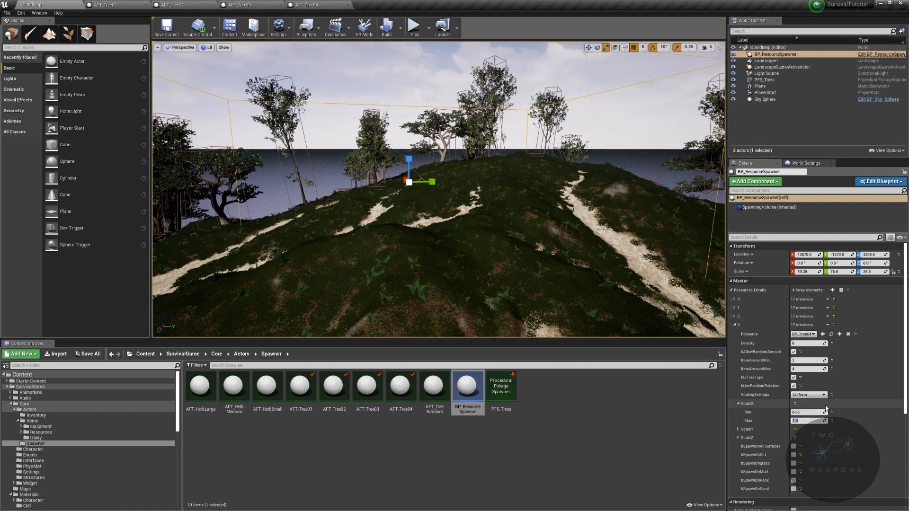
click(793, 463)
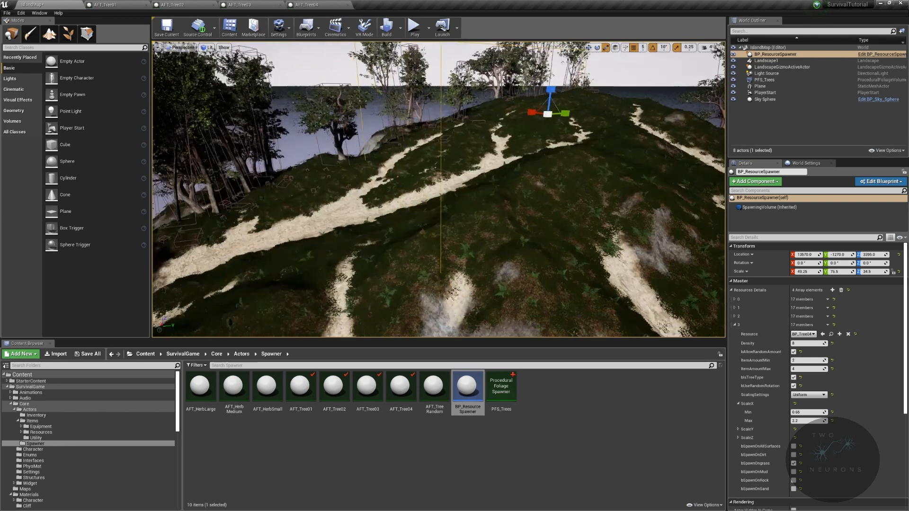
- Run a game preview from the sandy path on the landscape and walk through the forest to examine the spawned trees, ending the preview
mouse_move(434, 304)
right_down()
mouse_move(441, 299)
mouse_move(434, 313)
right_up()
right_click(434, 313)
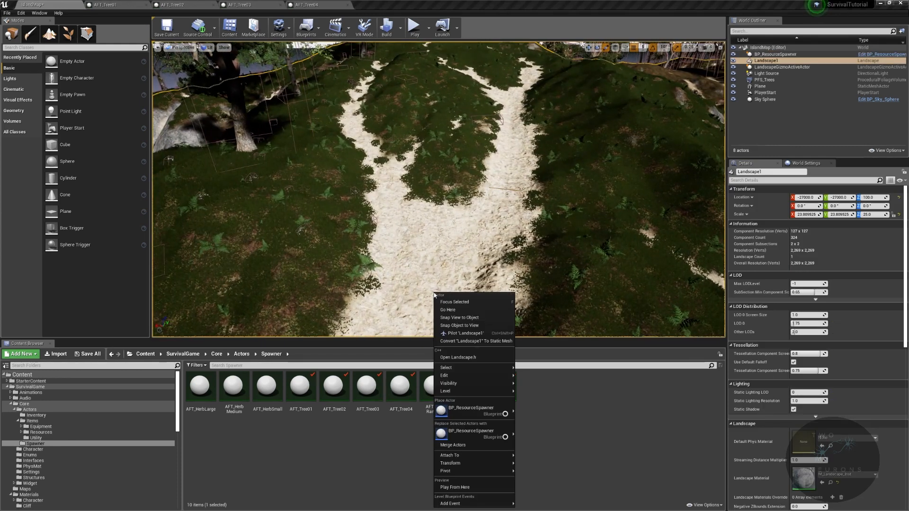
click(477, 491)
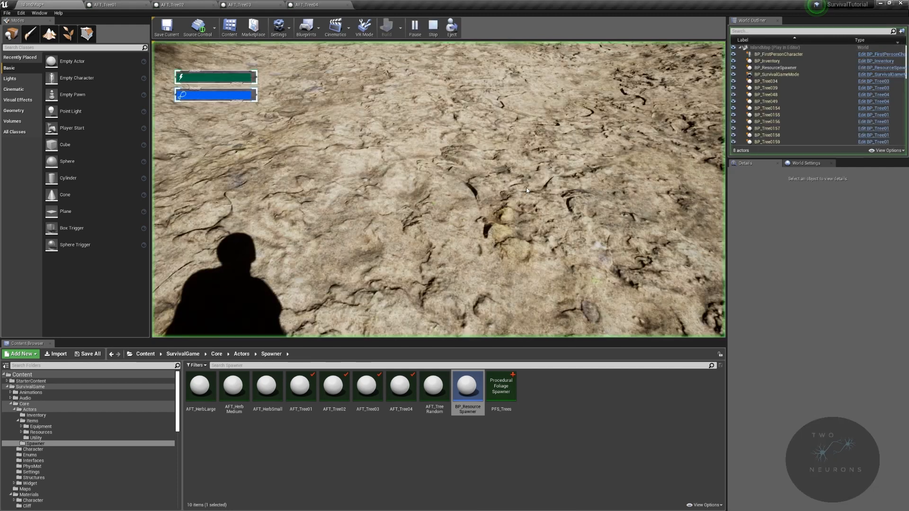
click(481, 203)
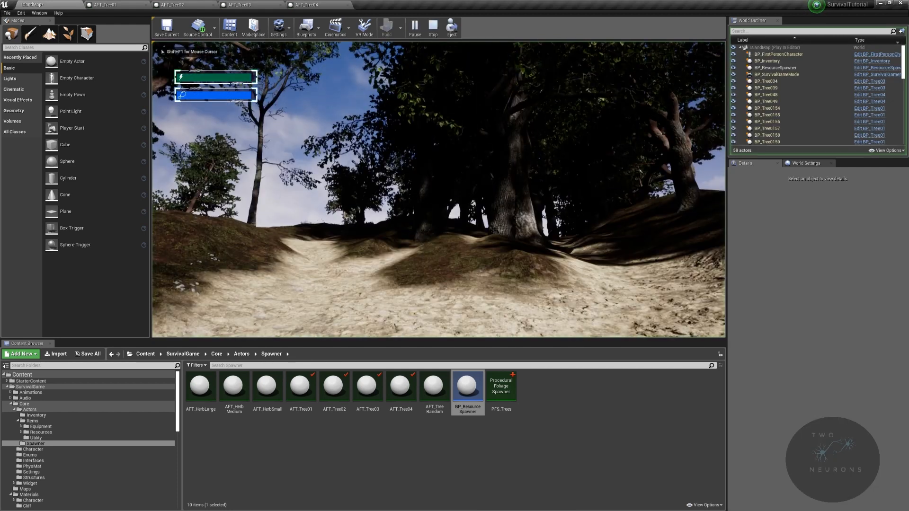
key(w)
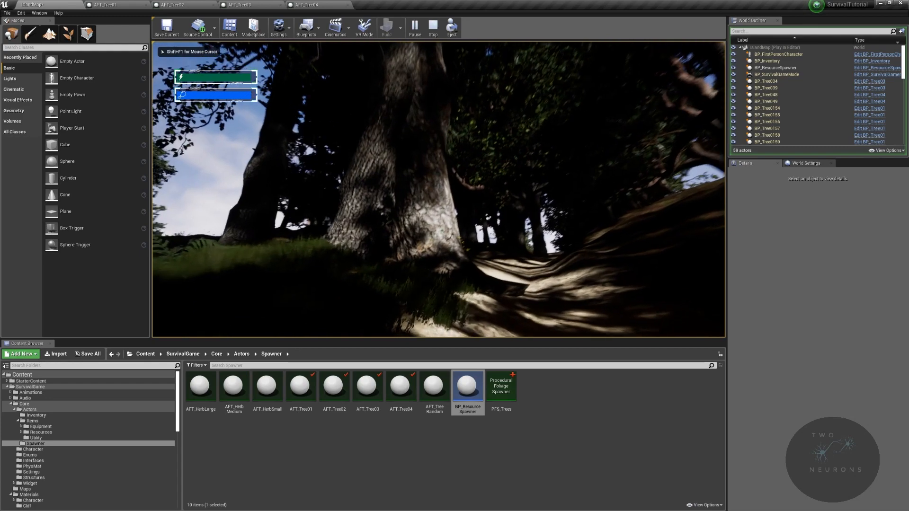
key(w)
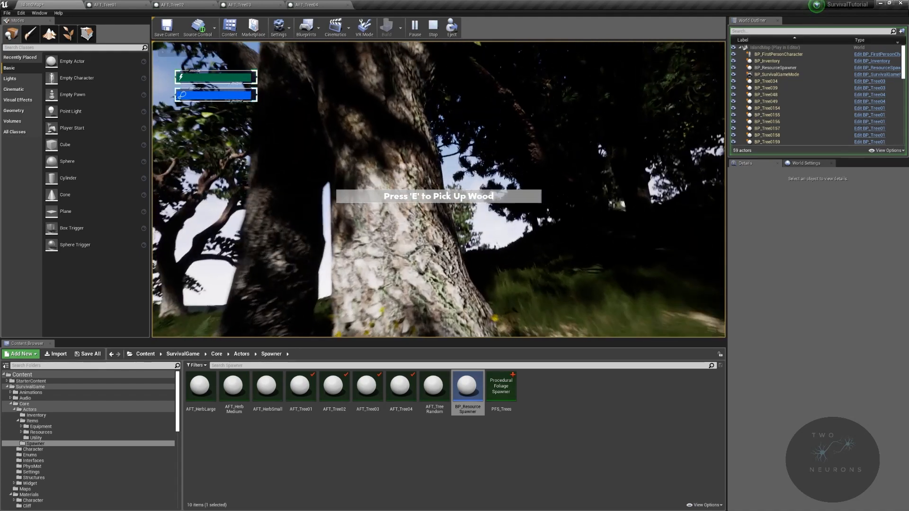
key(w)
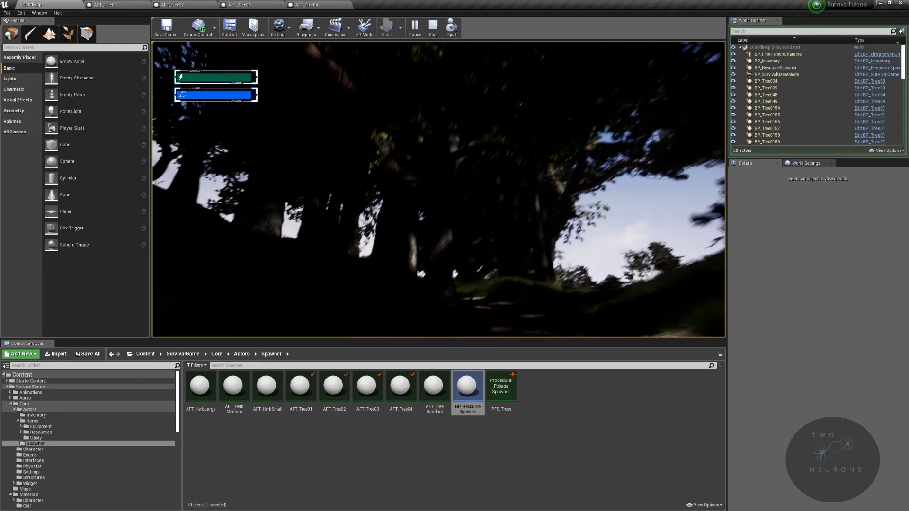
key(w)
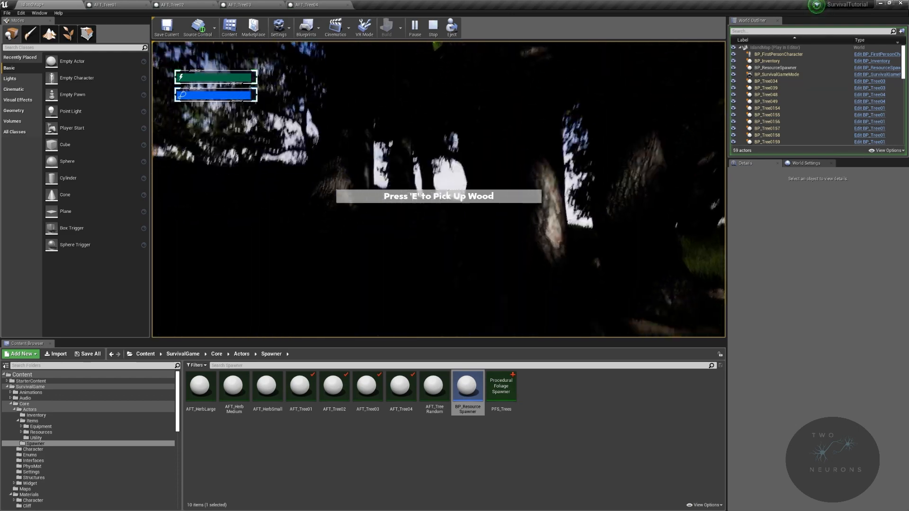
key(w)
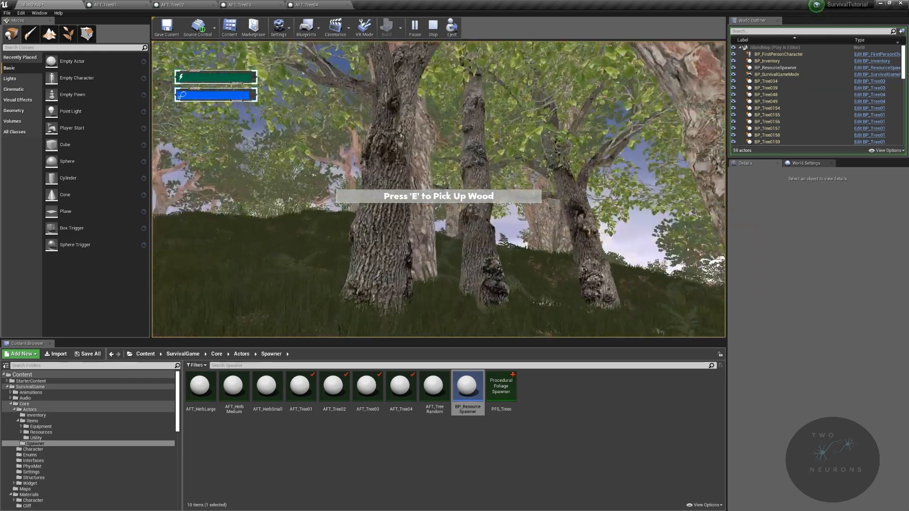
key(w)
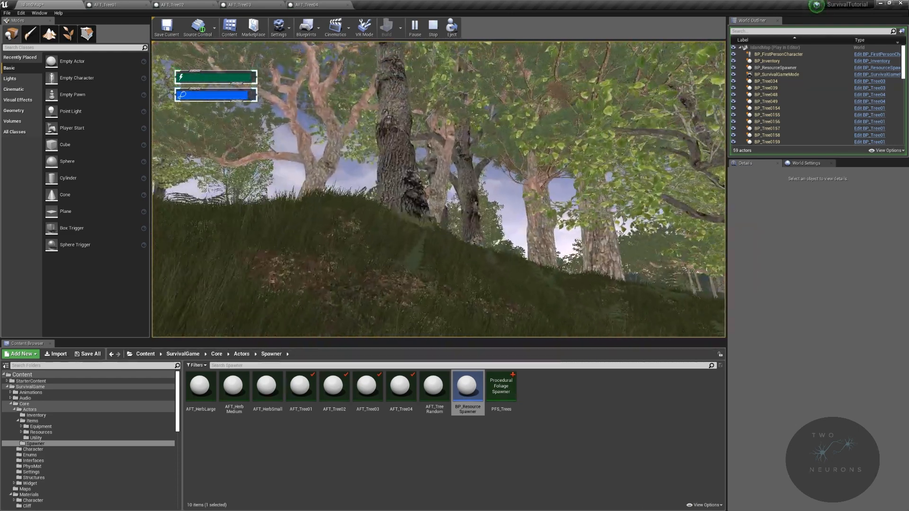
key(w)
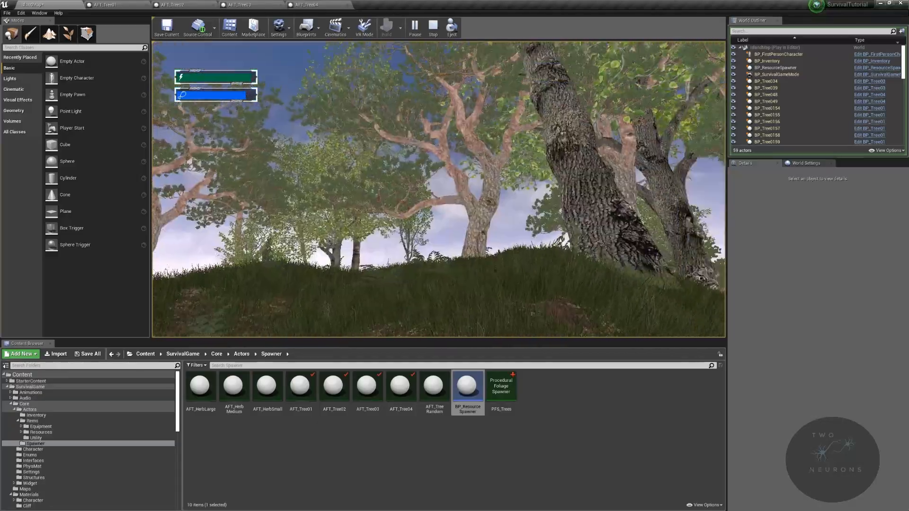
key(s)
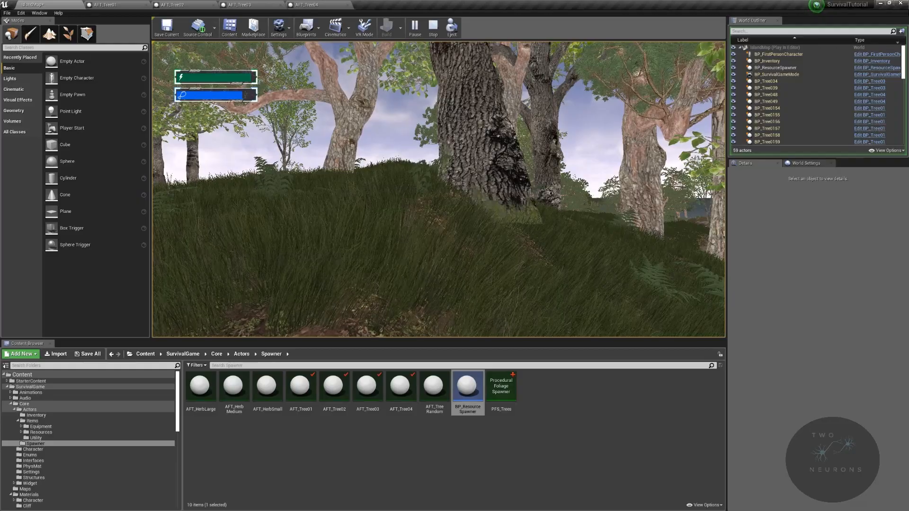
key(w)
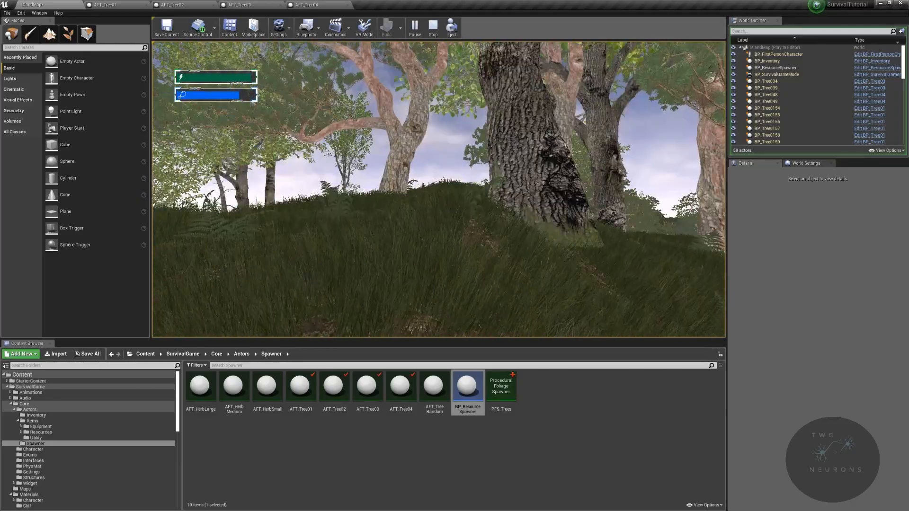
key(w)
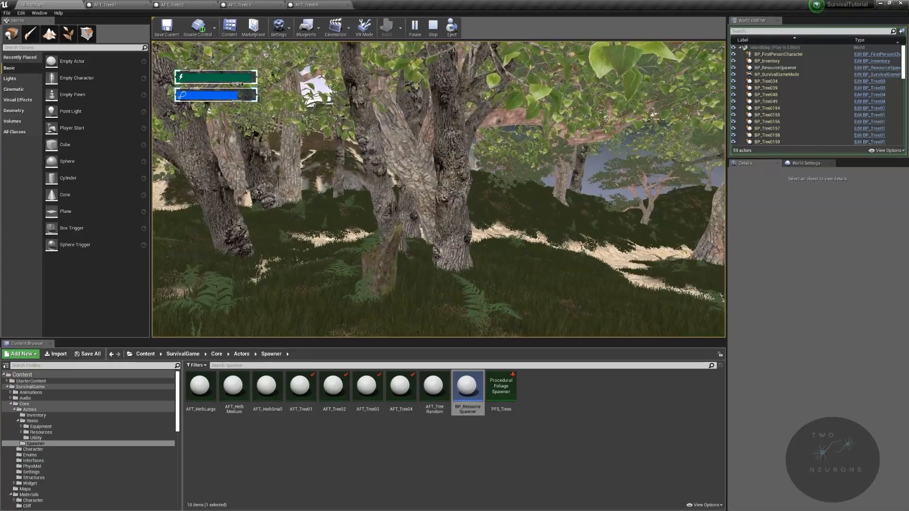
key(Escape)
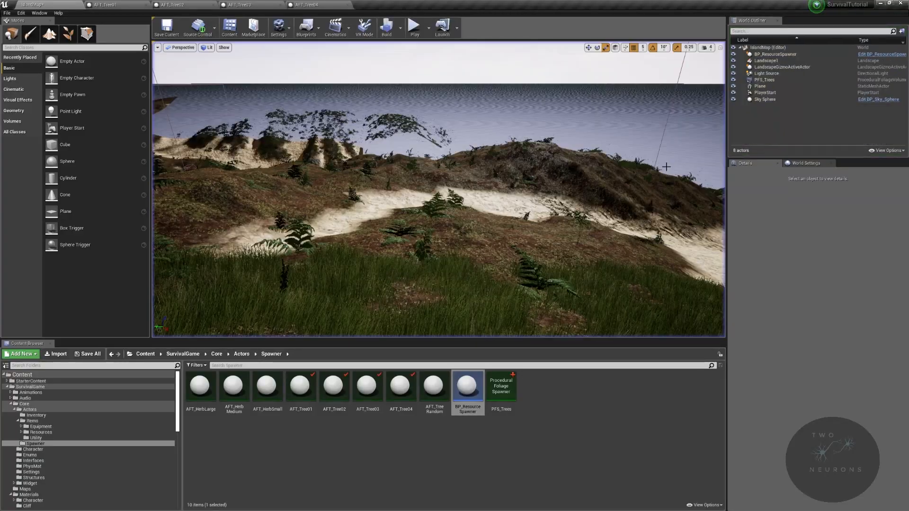
- Preview the game from another spot on the island and walk among the trees to check their variety and spacing, ending the preview
right_drag(503, 271, 272, 312)
right_click(503, 270)
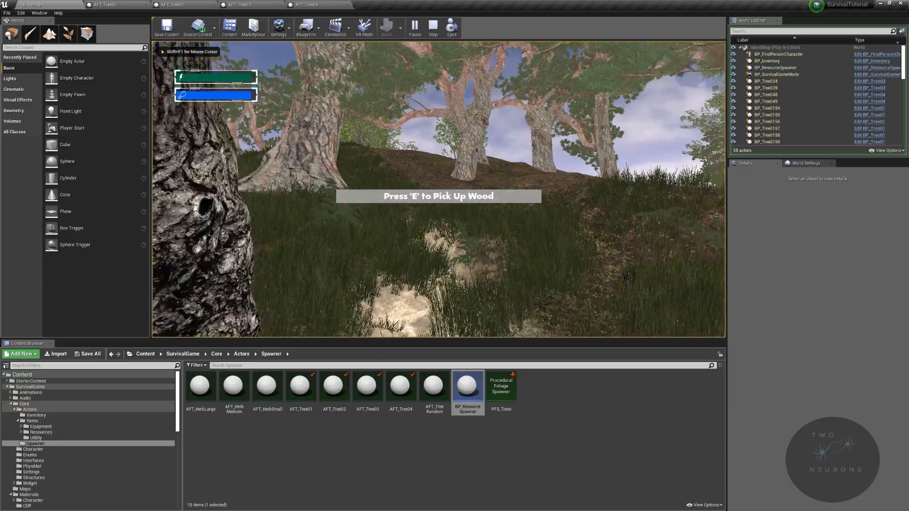
key(w)
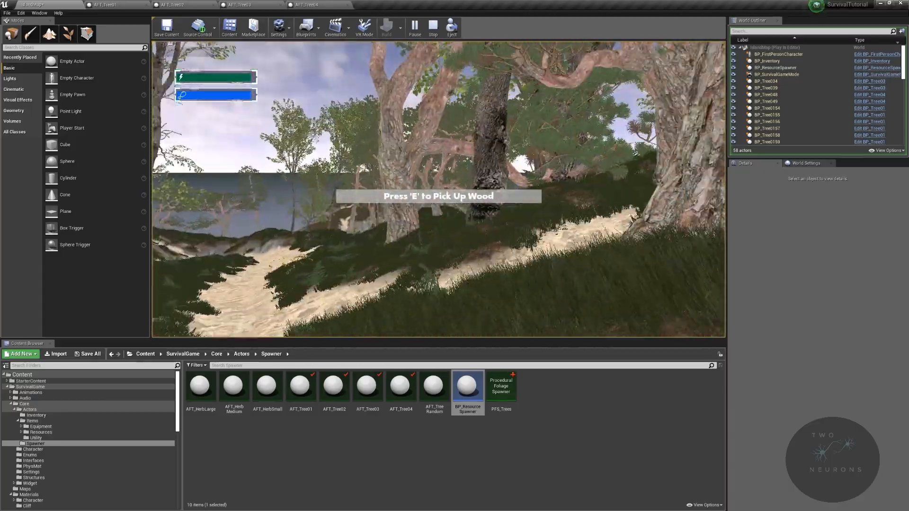
key(w)
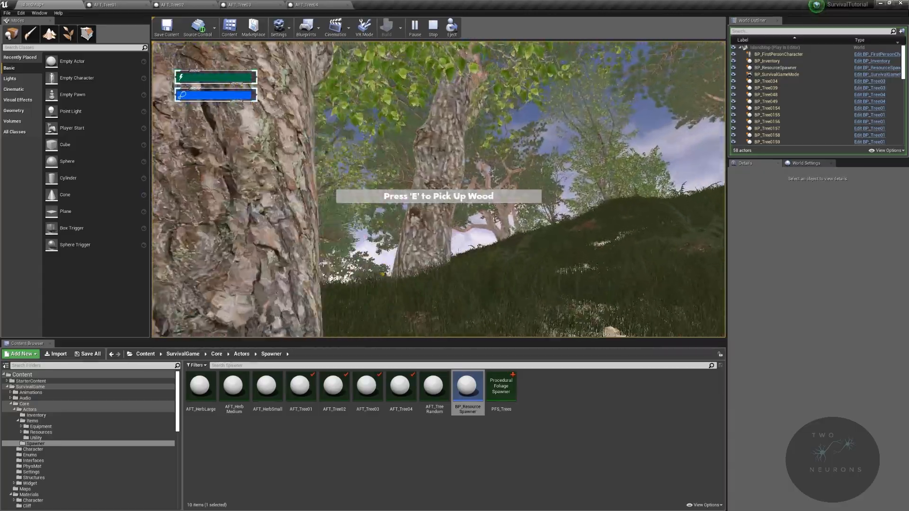
key(w)
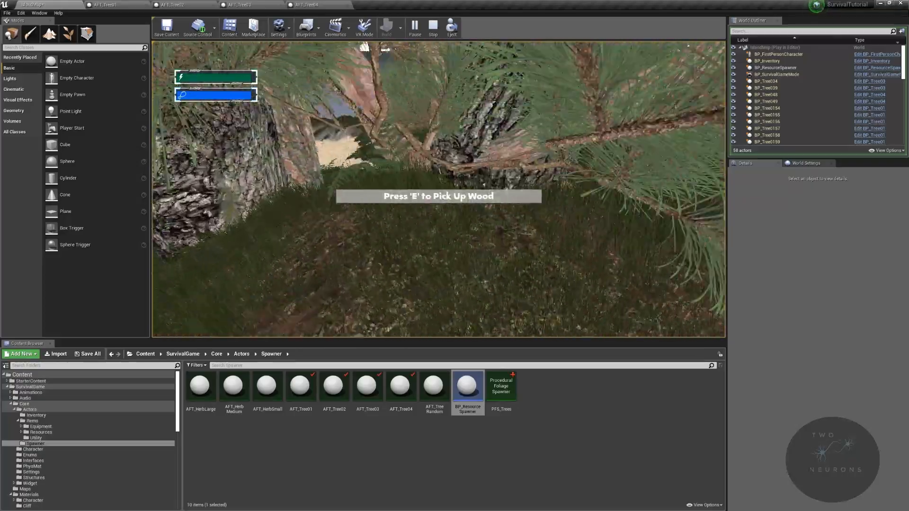
key(w)
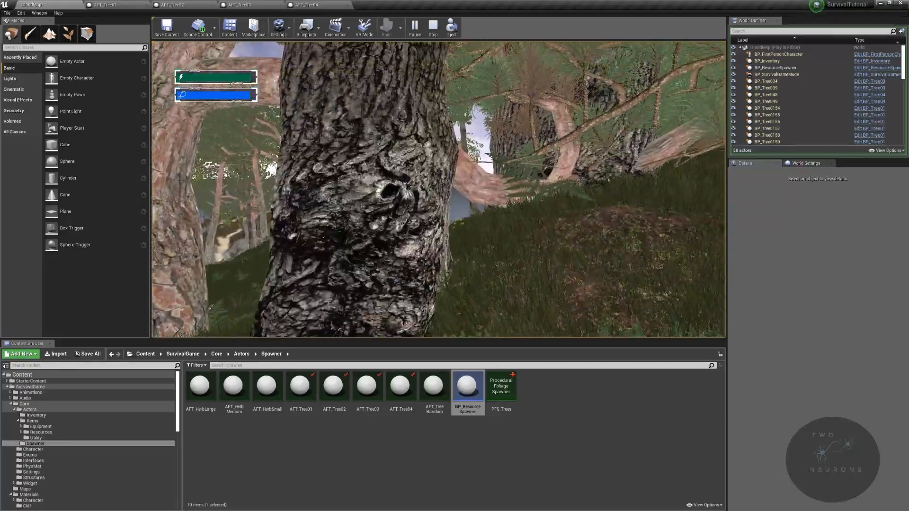
key(w)
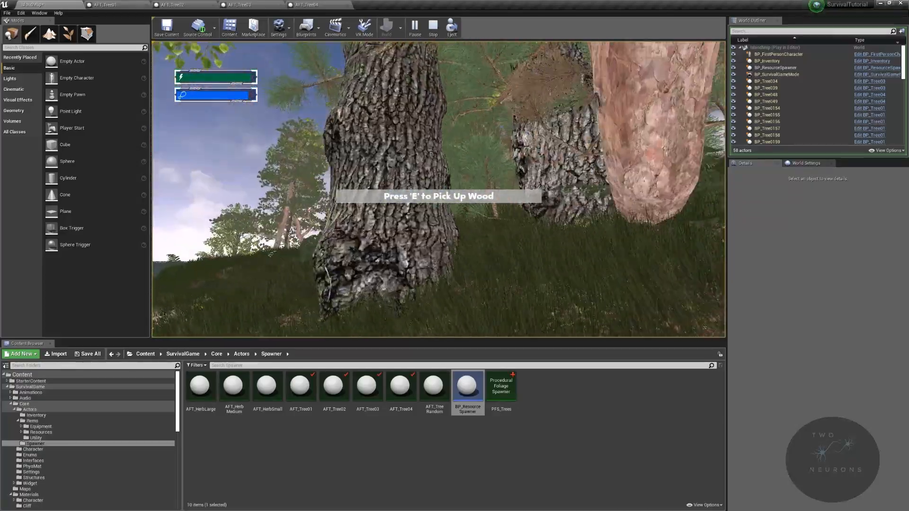
key(w)
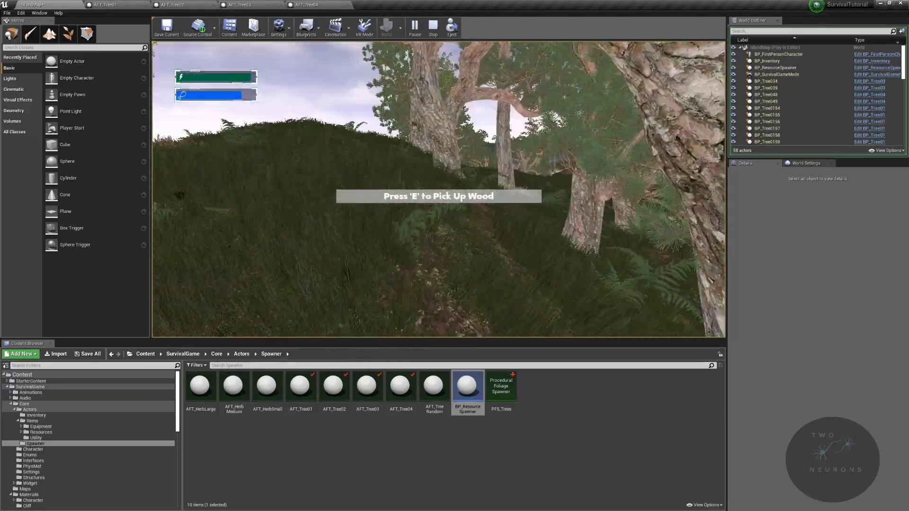
key(w)
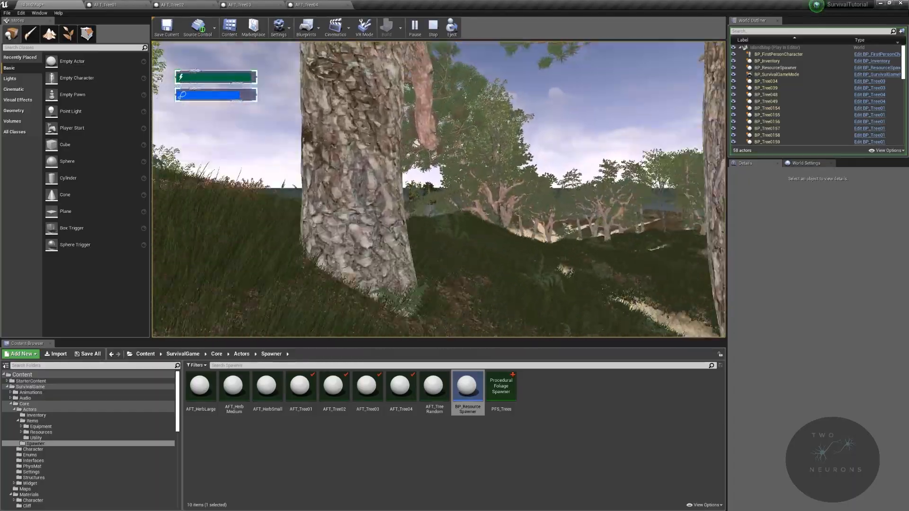
key(w)
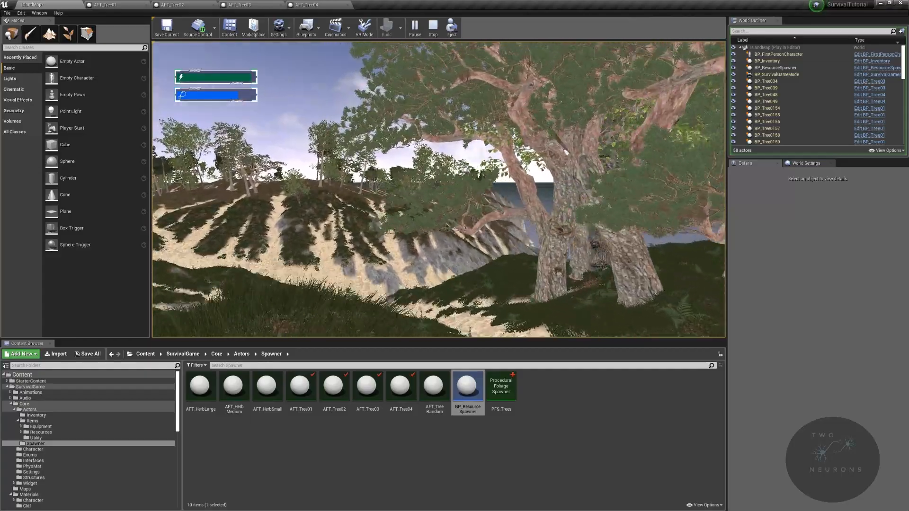
key(w)
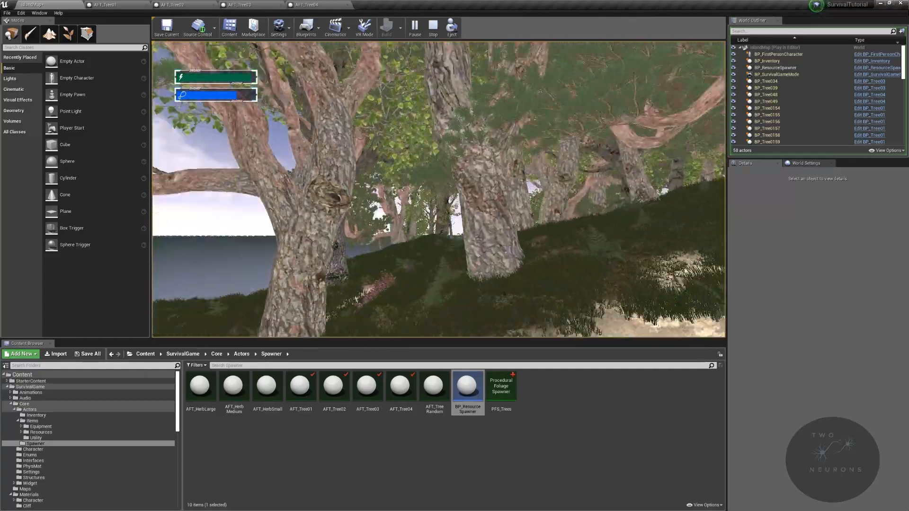
key(w)
key(w)
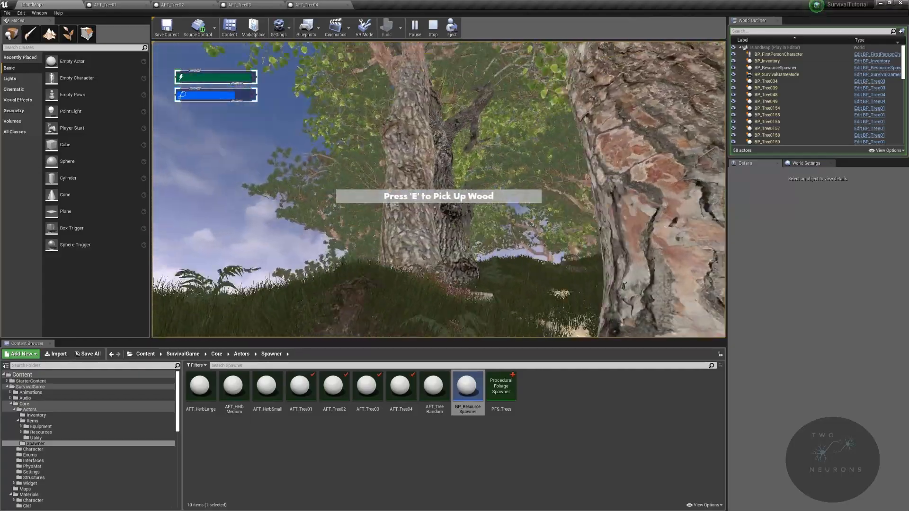
key(s)
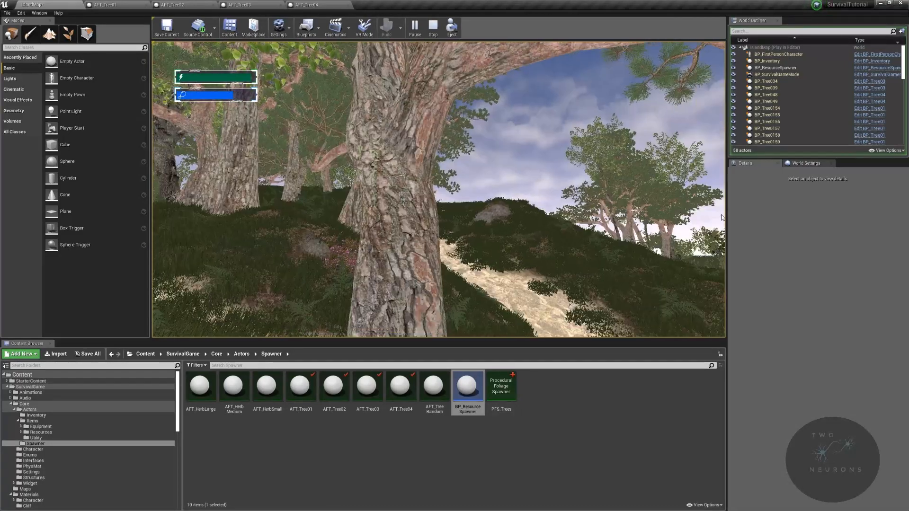
key(Escape)
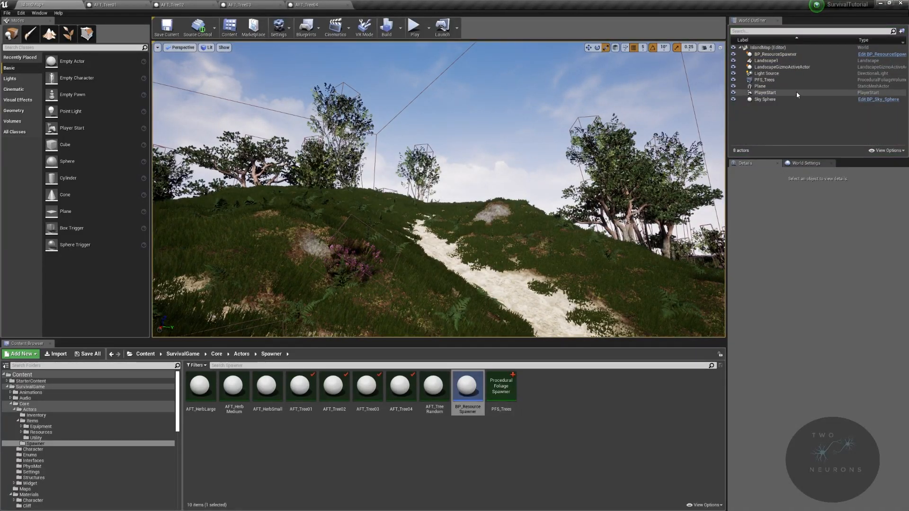
- In the BP_ResourceSpawner's resource details, set the BP_Tree03 entry's ScaleX maximum to 1.5
click(798, 95)
click(800, 54)
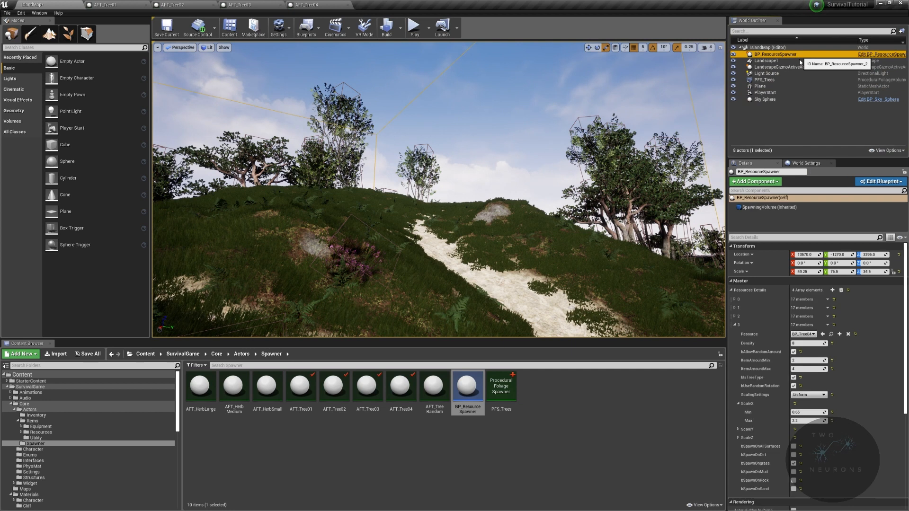
click(735, 325)
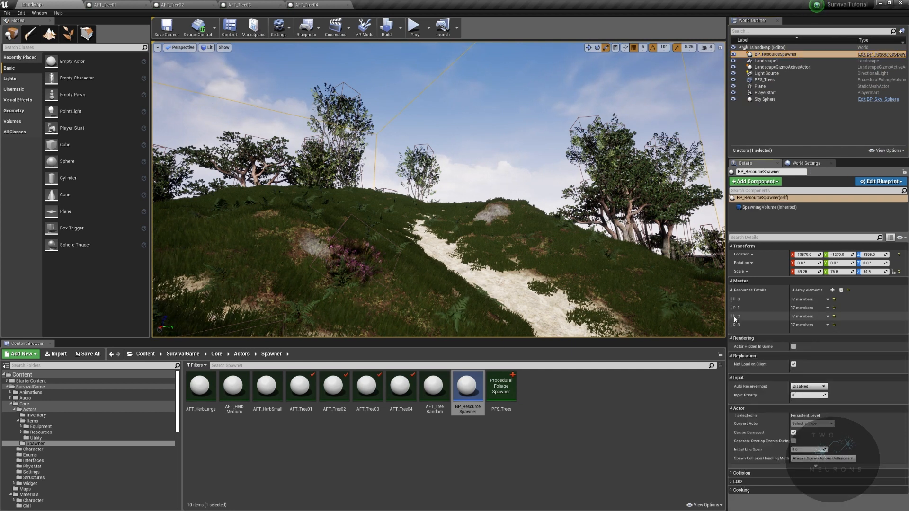
click(734, 316)
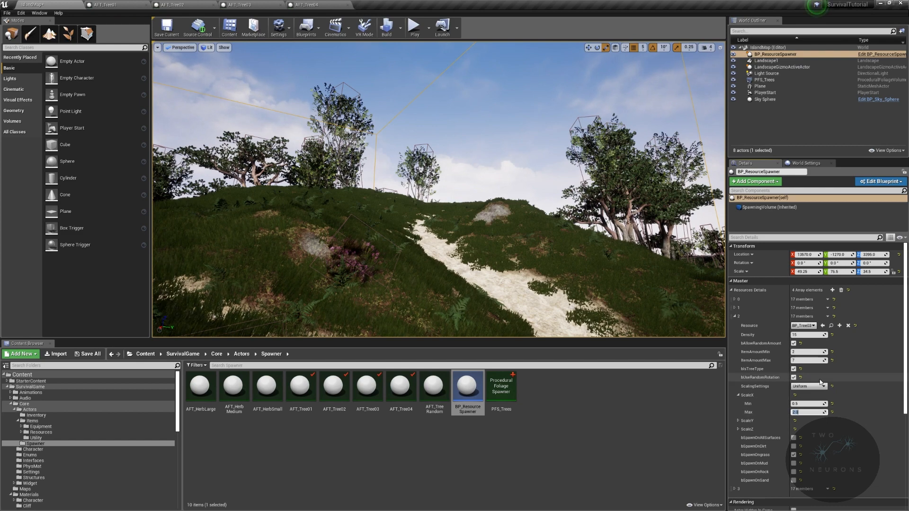
- Run a game preview from the sandy path on the hillside and walk through the forest to examine the BP_Tree03 sizes, ending the preview
key(s)
right_drag(459, 135, 471, 239)
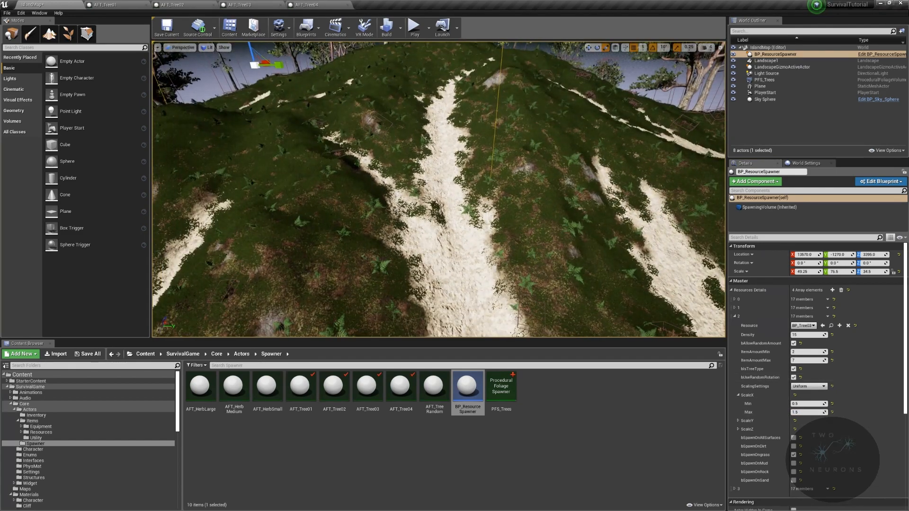
right_click(472, 239)
click(504, 433)
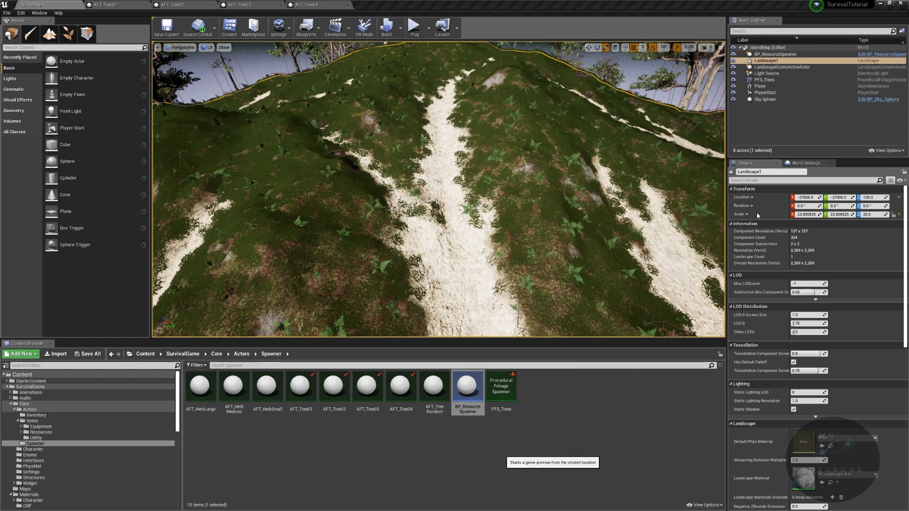
key(w)
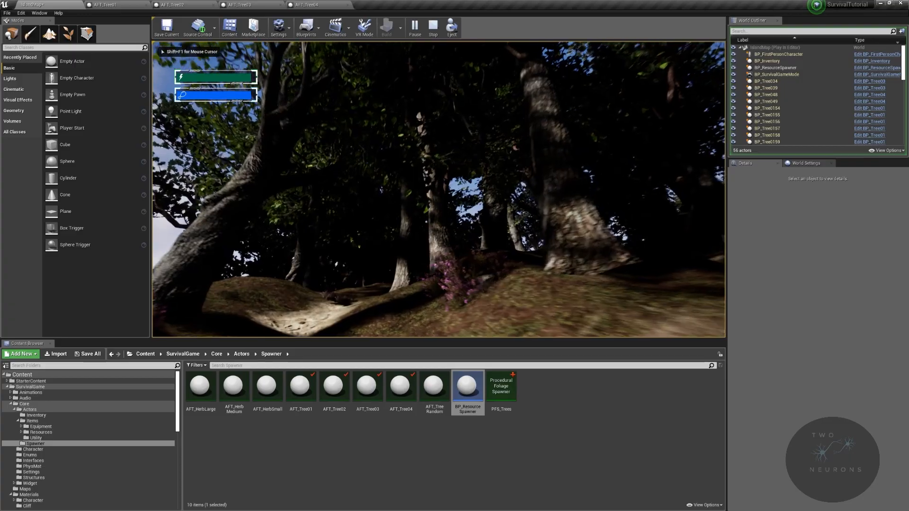
key(w)
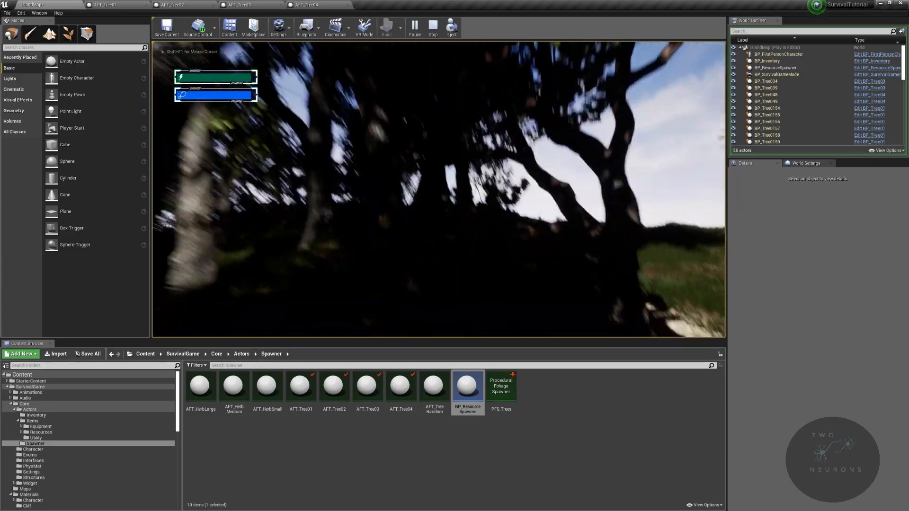
key(w)
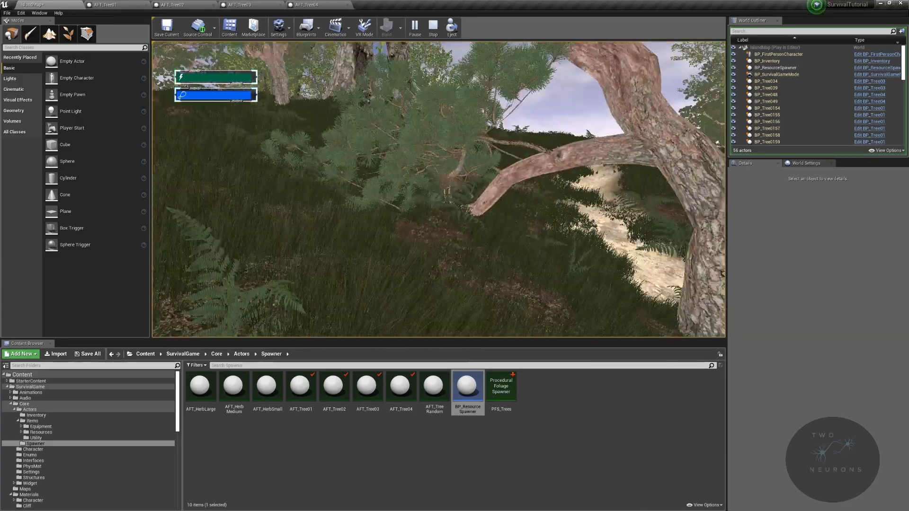
key(w)
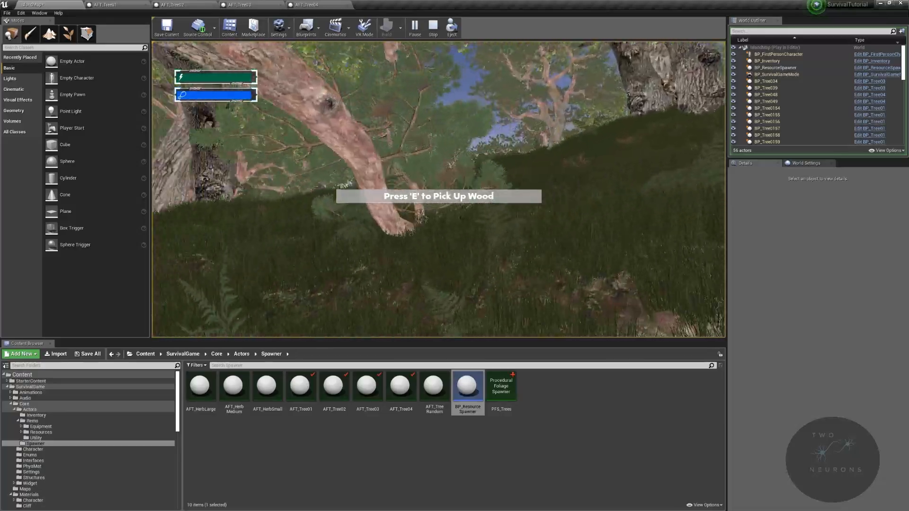
key(w)
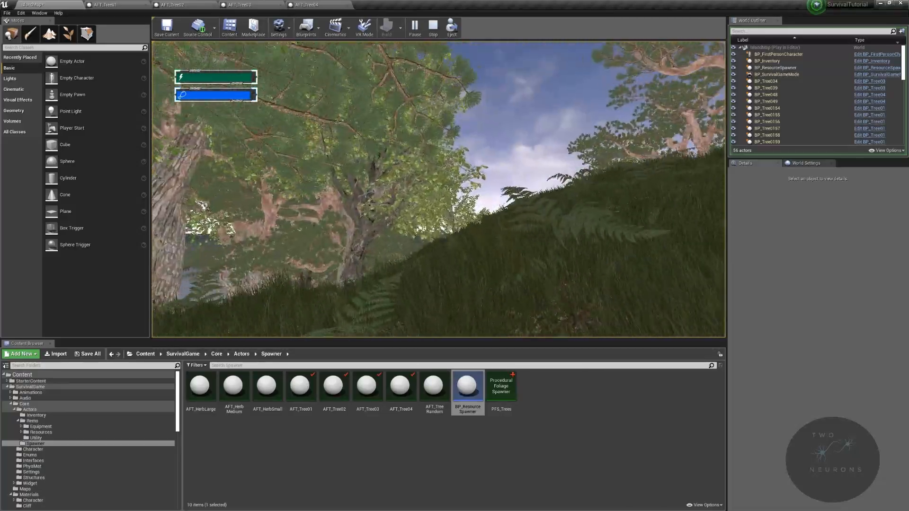
key(w)
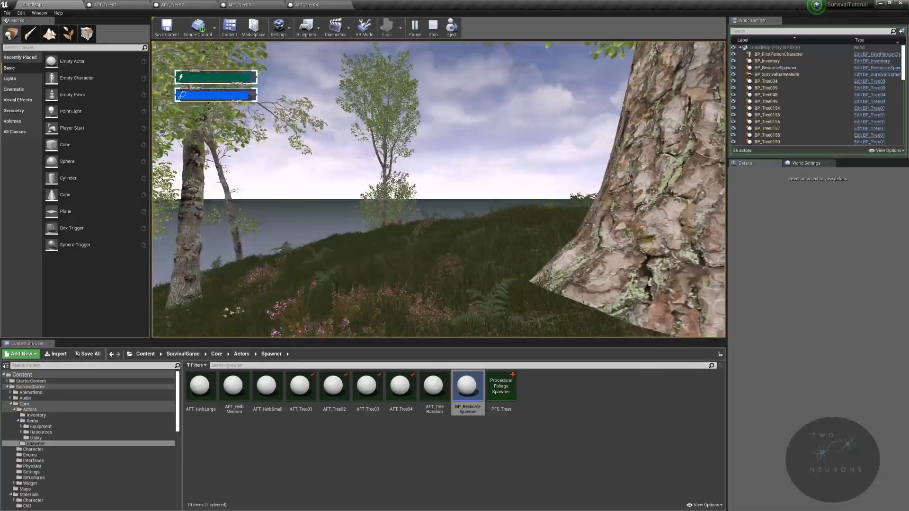
key(w)
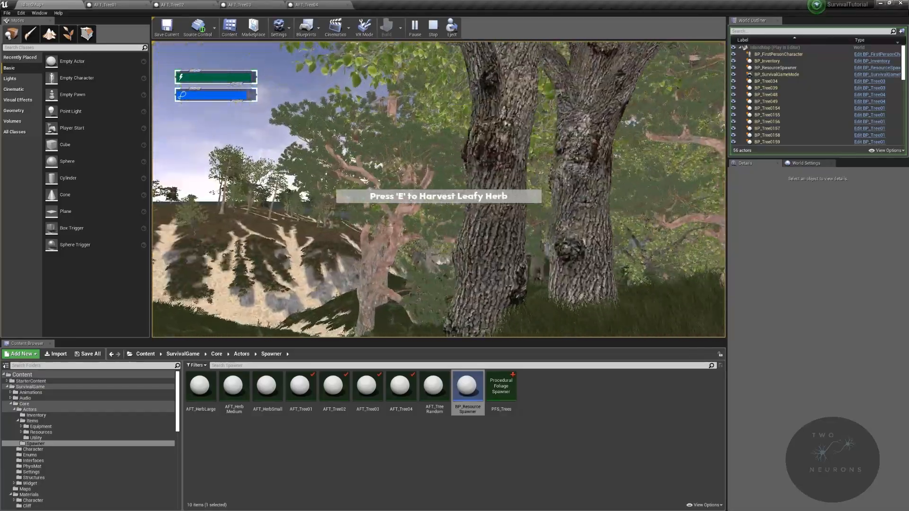
key(w)
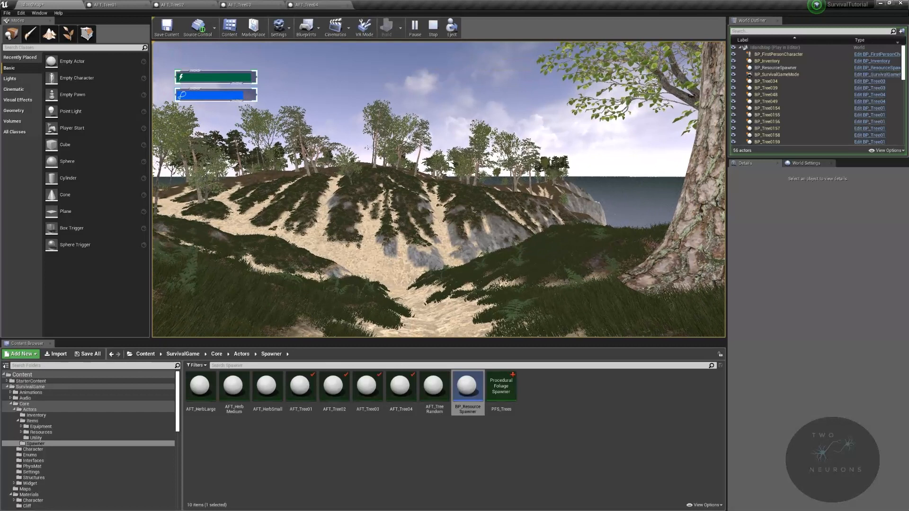
key(Escape)
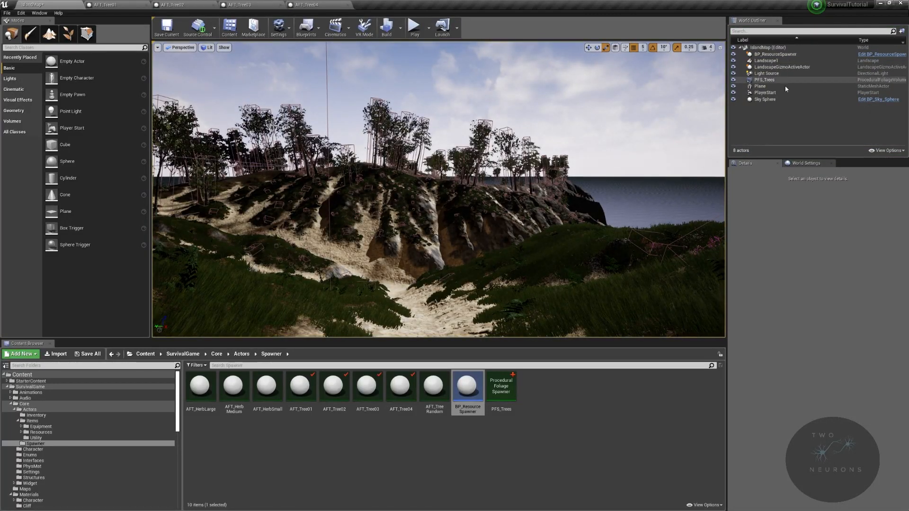
- Delete the BP_Tree03 entry from the BP_ResourceSpawner's resource details array
click(782, 54)
right_click(743, 320)
click(742, 319)
click(738, 317)
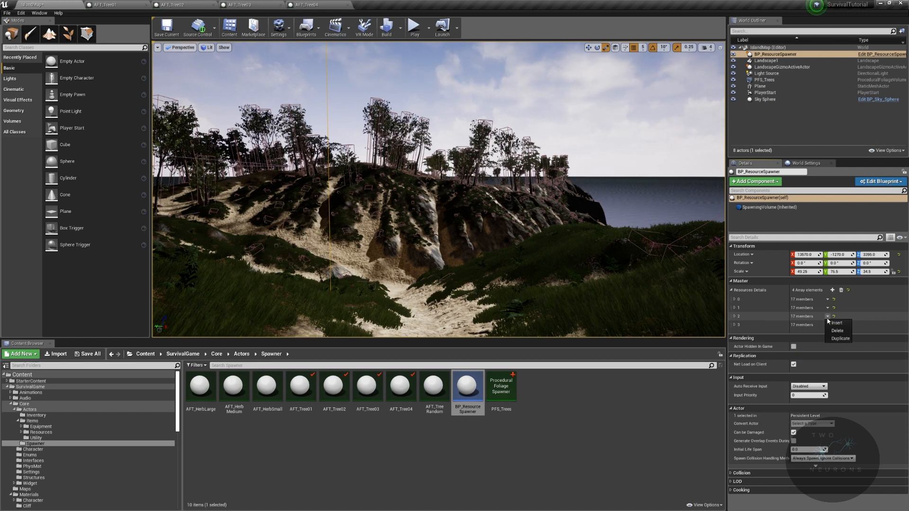
click(838, 331)
- Preview the game from the sandy slope and walk the island to check the forest without BP_Tree03 spawns, ending the preview
right_drag(594, 147, 481, 251)
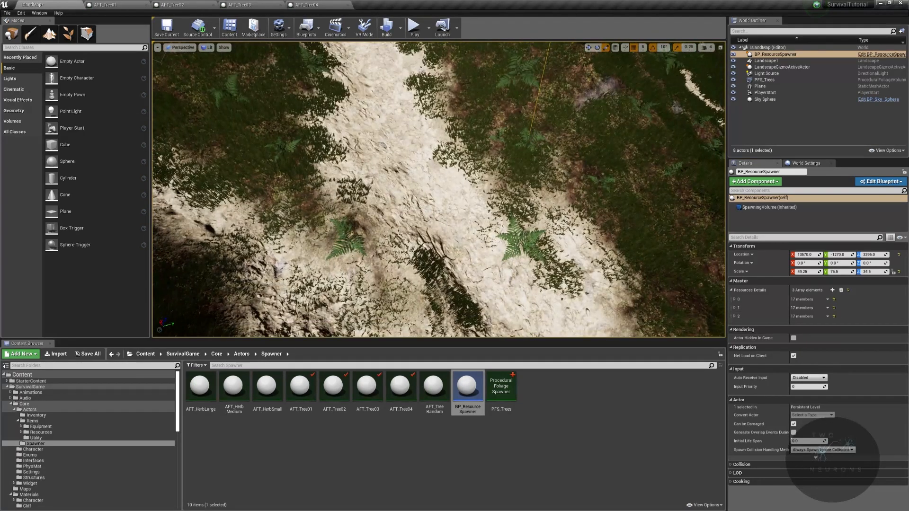
right_click(482, 243)
click(525, 440)
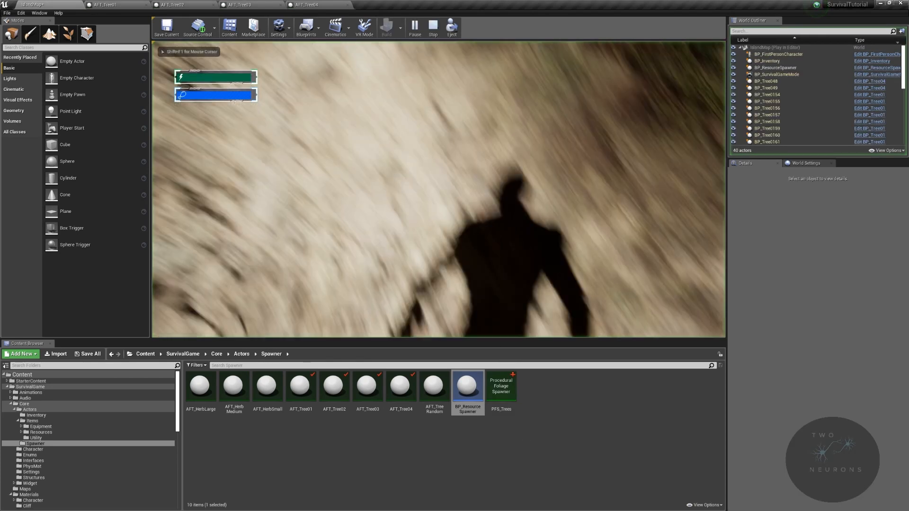
key(w)
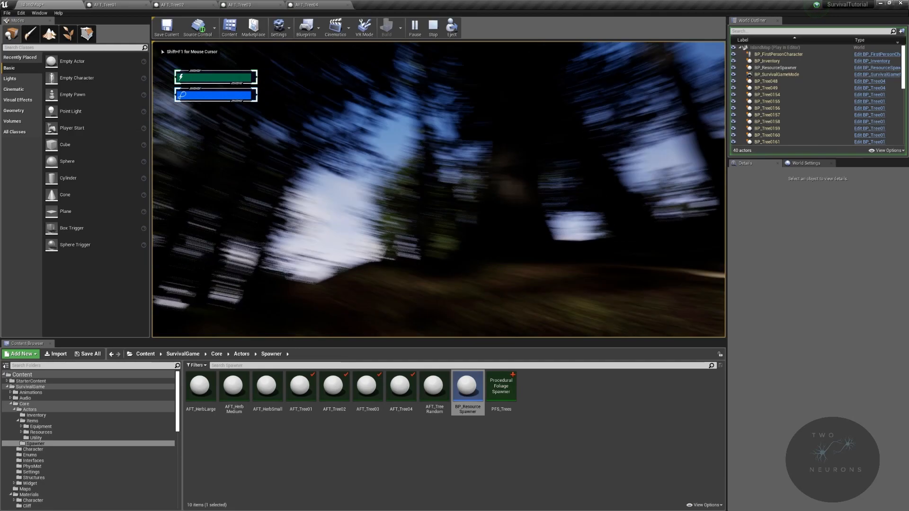
key(w)
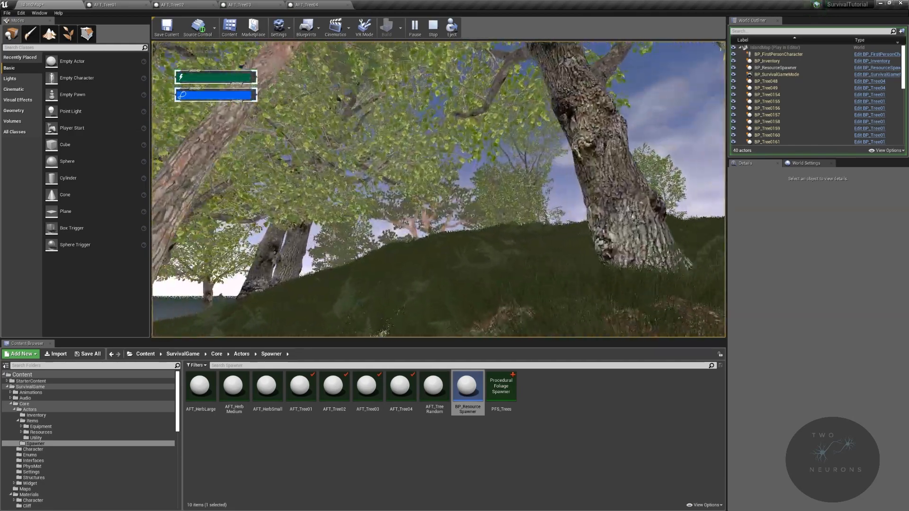
key(w)
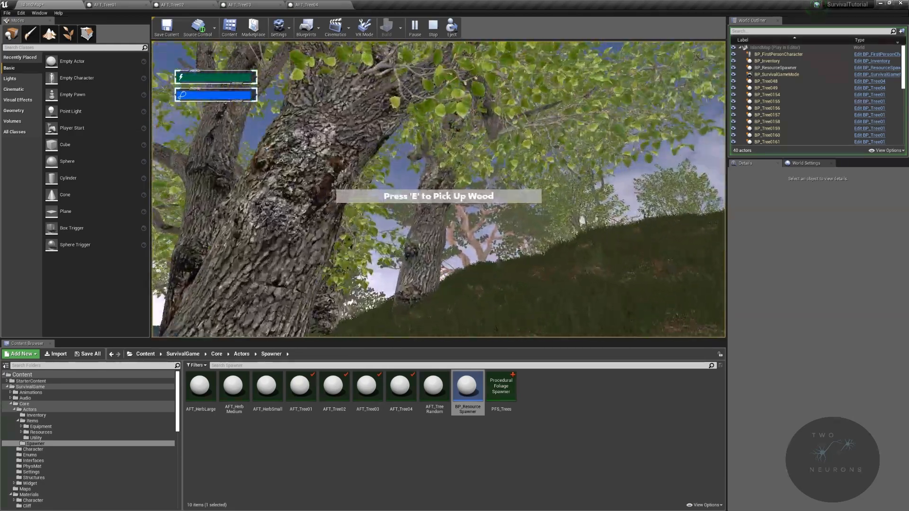
key(w)
key(w)
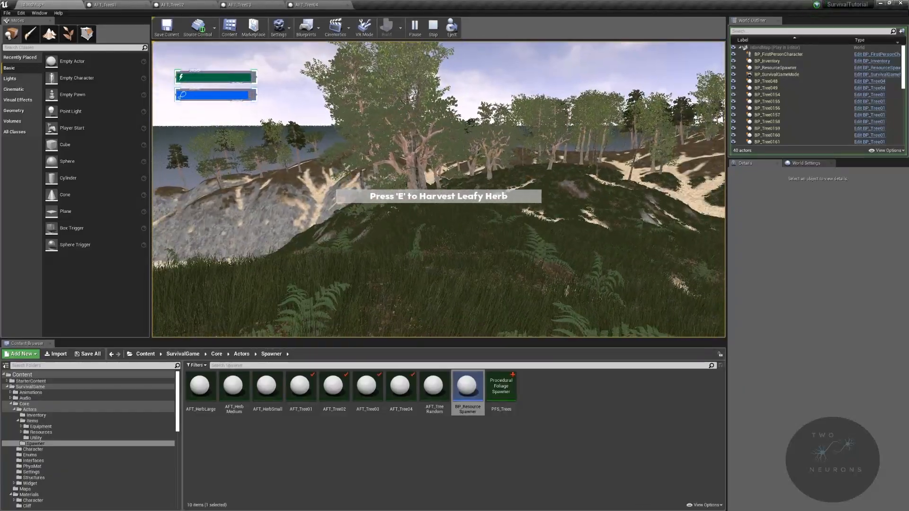
key(Escape)
- Browse to the Items/Resources/Construction folder and place a BP_Tree03 actor on the shaded forest ground
right_drag(438, 189, 455, 232)
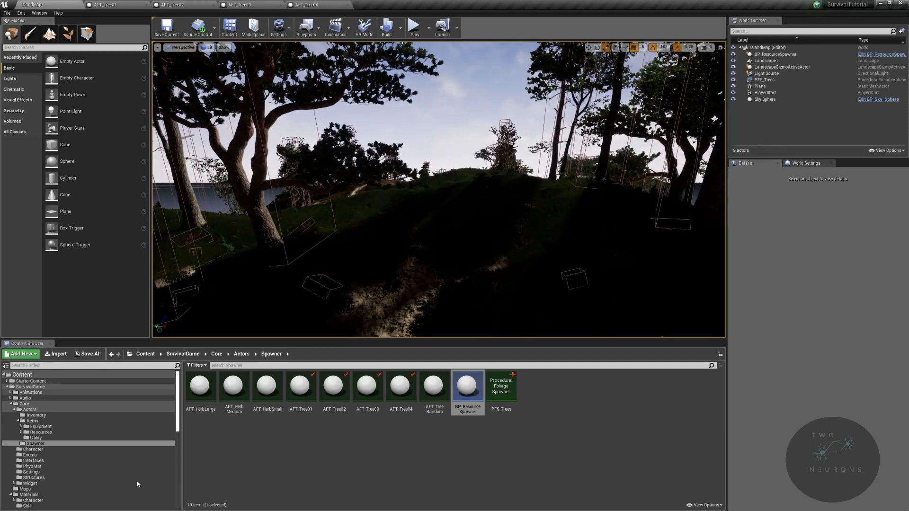
click(89, 410)
double_click(232, 387)
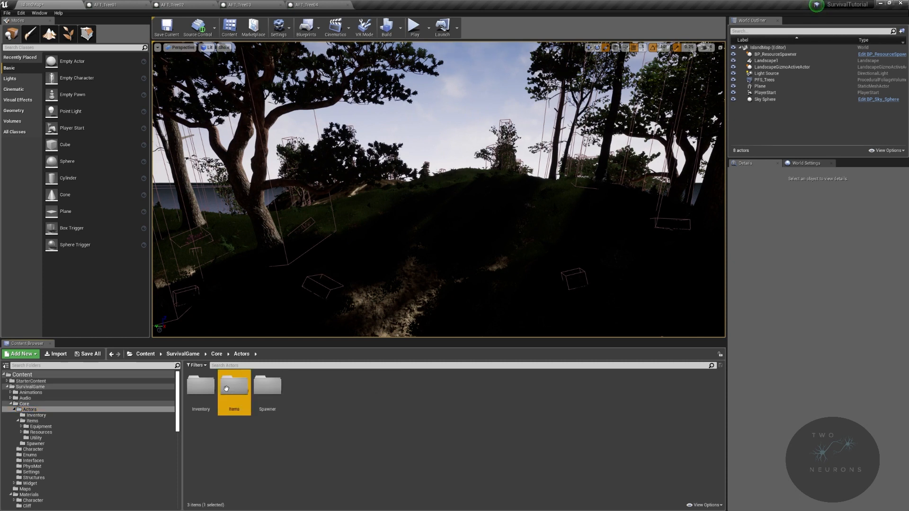
double_click(199, 388)
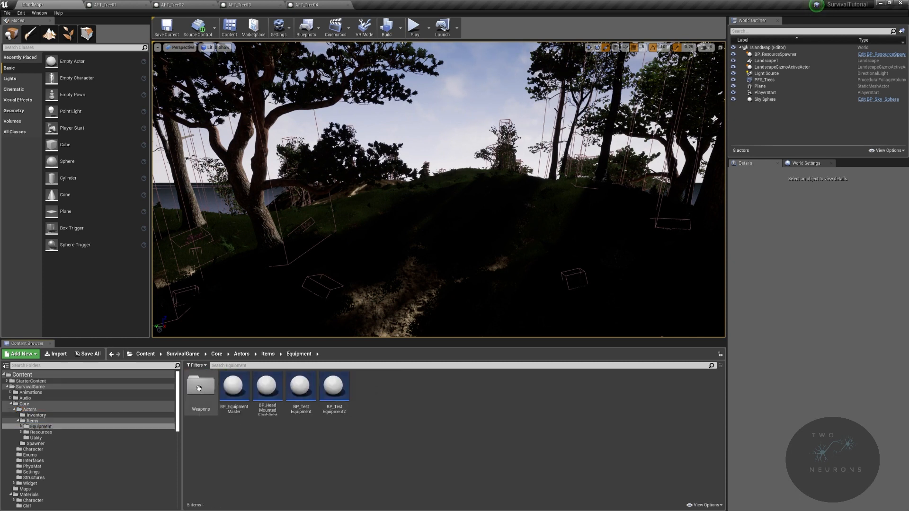
click(268, 355)
double_click(233, 387)
double_click(199, 387)
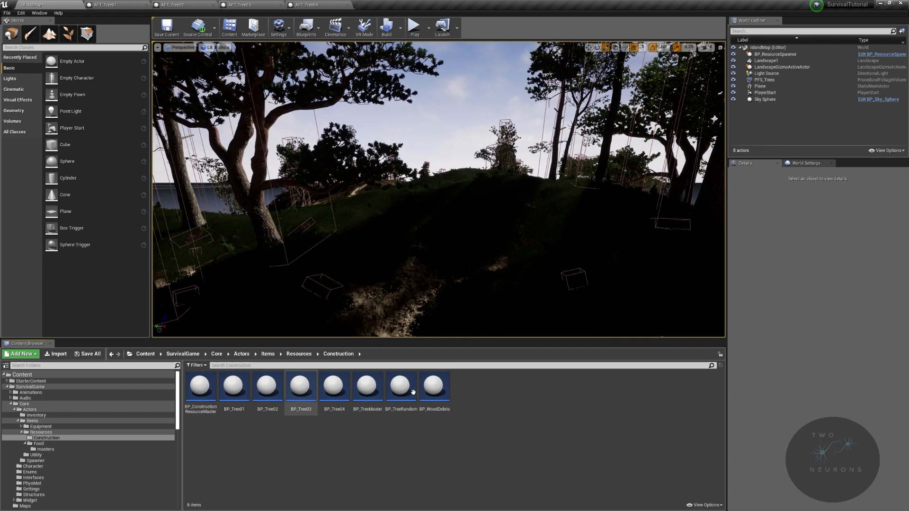
drag(301, 386, 425, 252)
right_drag(496, 236, 496, 236)
- Rotate the placed BP_Tree03 to about 5°, 8.6° and -59.6° and set its scale to 1.75 on all axes
key(e)
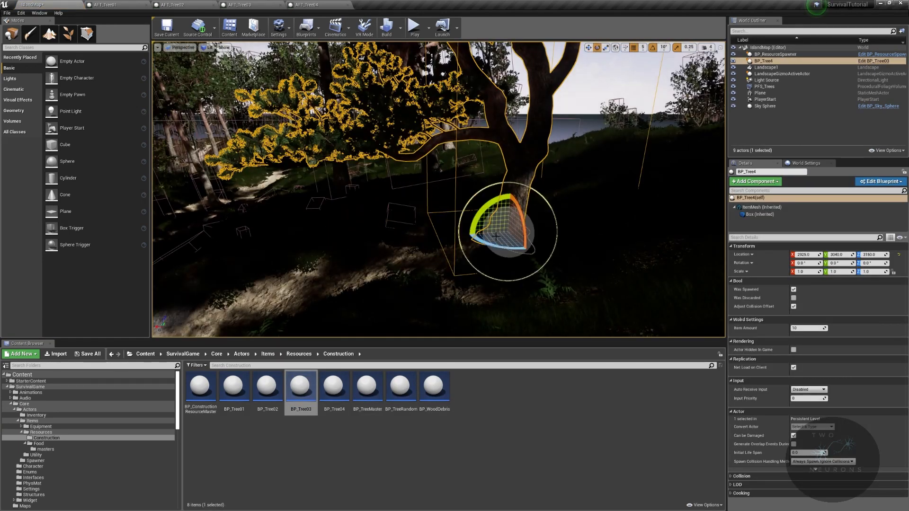
drag(495, 245, 535, 248)
right_drag(495, 245, 495, 244)
drag(542, 227, 513, 208)
key(r)
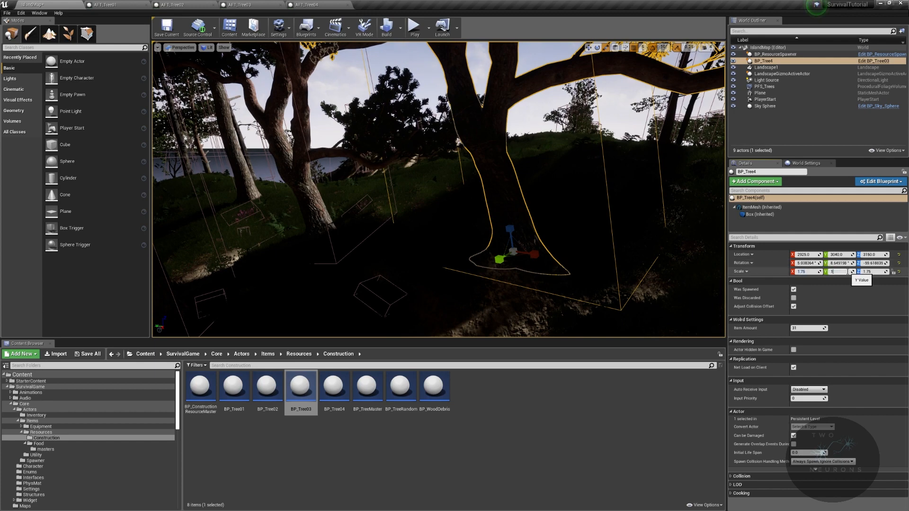
right_drag(588, 222, 398, 230)
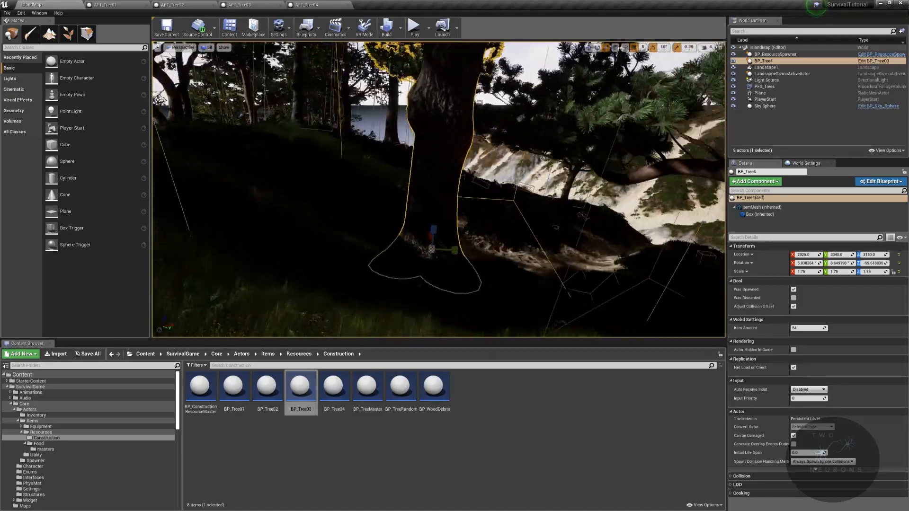
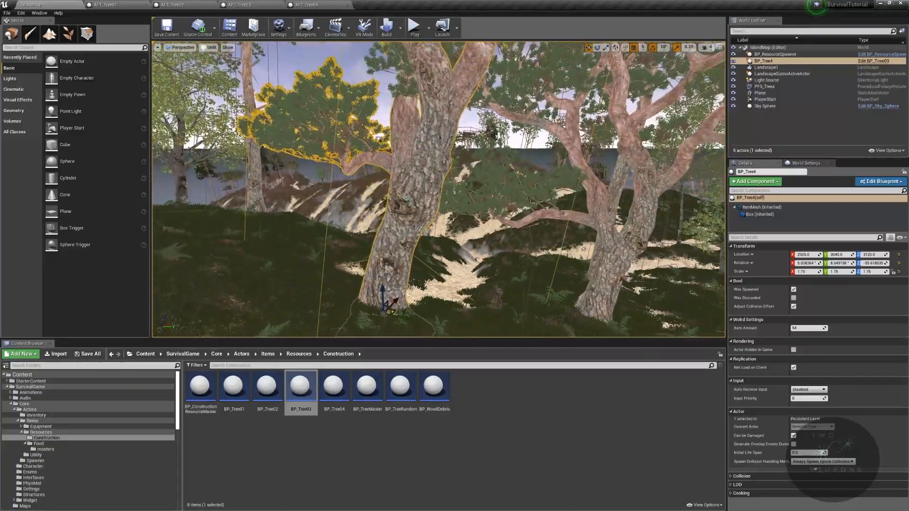
- Move the placed BP_Tree03 to the open crest by the sandy patch and tilt it to about 11.4°, 0.9° and 80.9°
key(w)
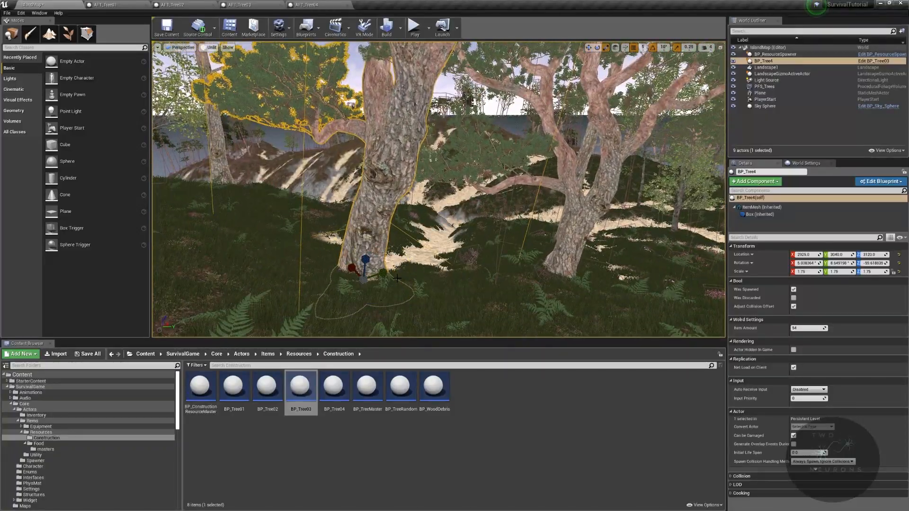
key(r)
drag(362, 282, 305, 262)
right_drag(304, 262, 199, 251)
key(e)
drag(478, 290, 429, 280)
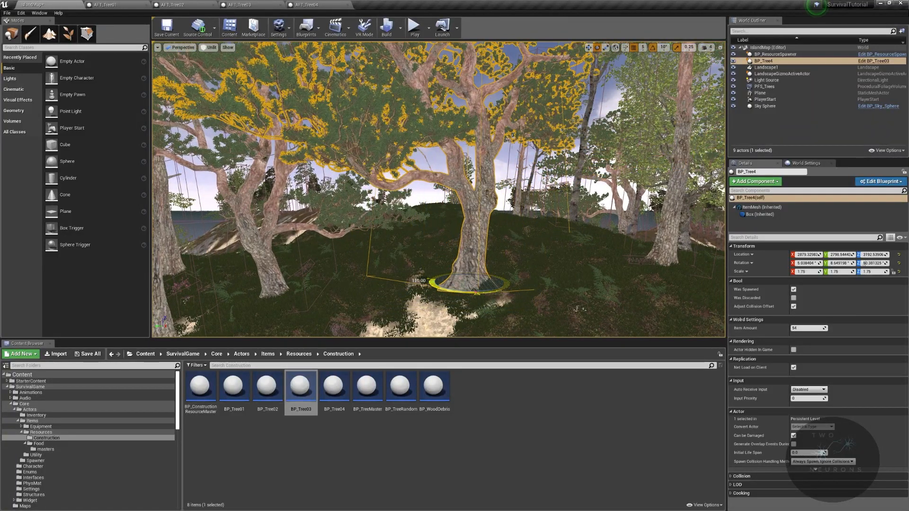
drag(451, 251, 463, 243)
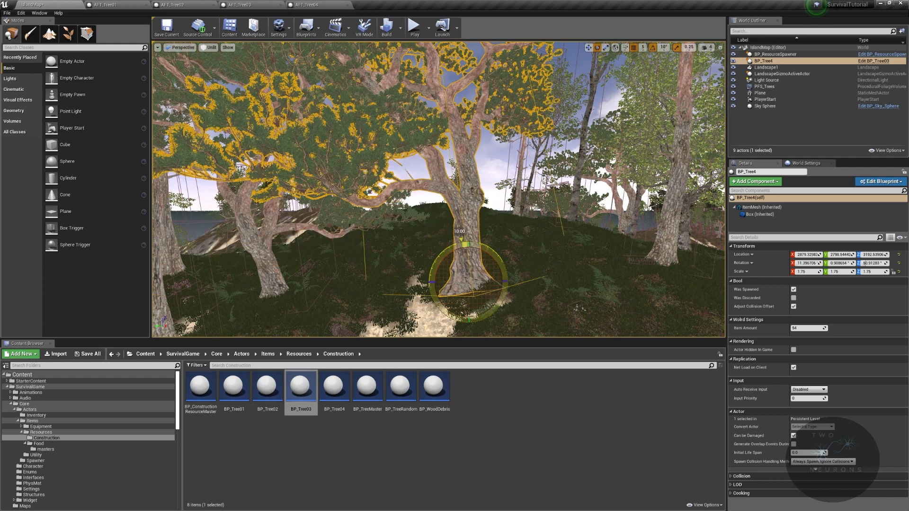
- Delete the BP_Tree03 actor from the crest and place a BP_Tree04 actor in its spot beside the sandy patch
key(Delete)
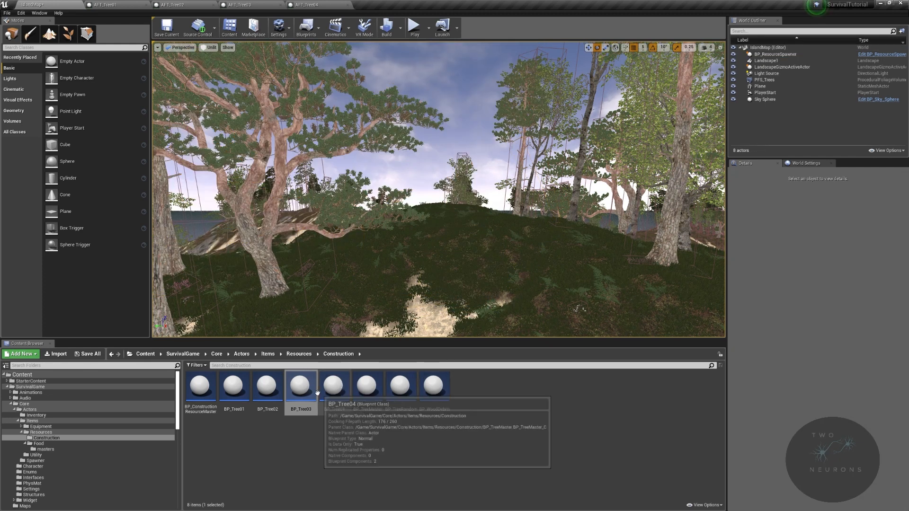
drag(335, 387, 466, 293)
mouse_move(545, 251)
right_down()
mouse_move(546, 171)
mouse_move(546, 251)
right_up()
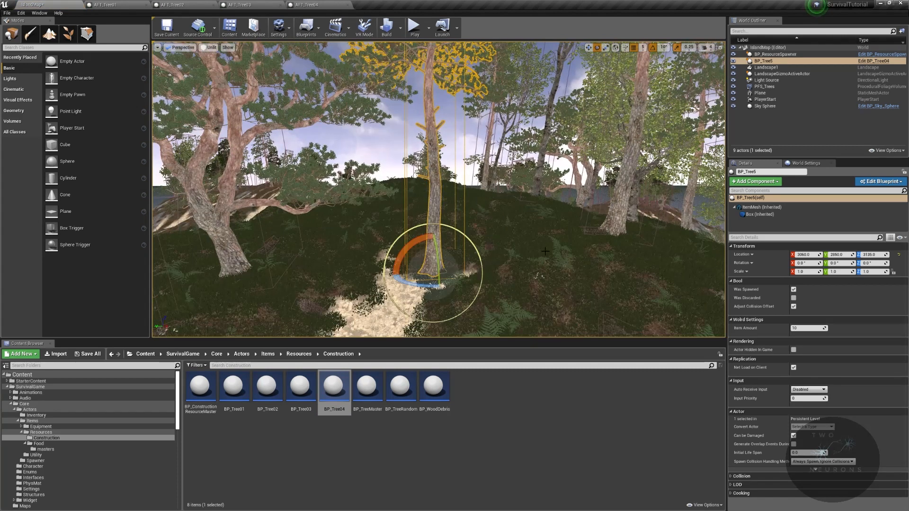
- Set the new BP_Tree04 actor's scale to 1.23 on all axes, keeping Was Spawned enabled
click(881, 272)
text(1.2)
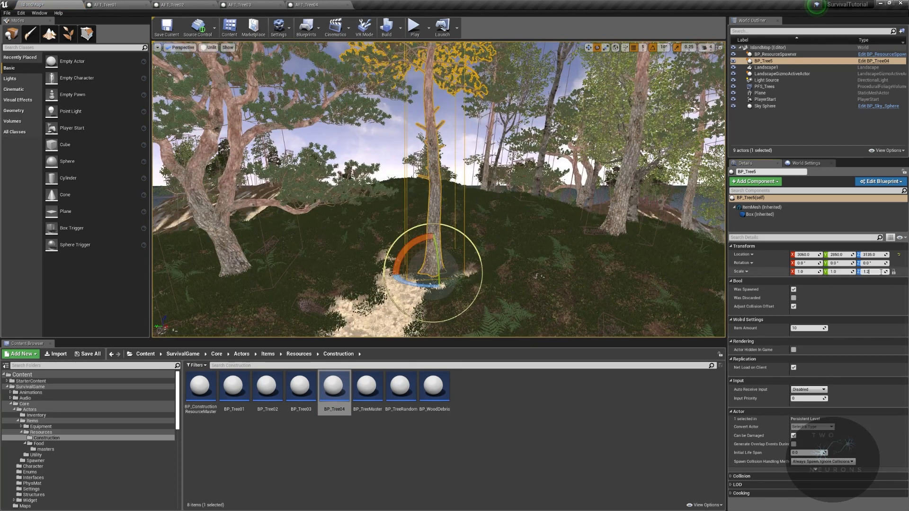
text(3)
key(Return)
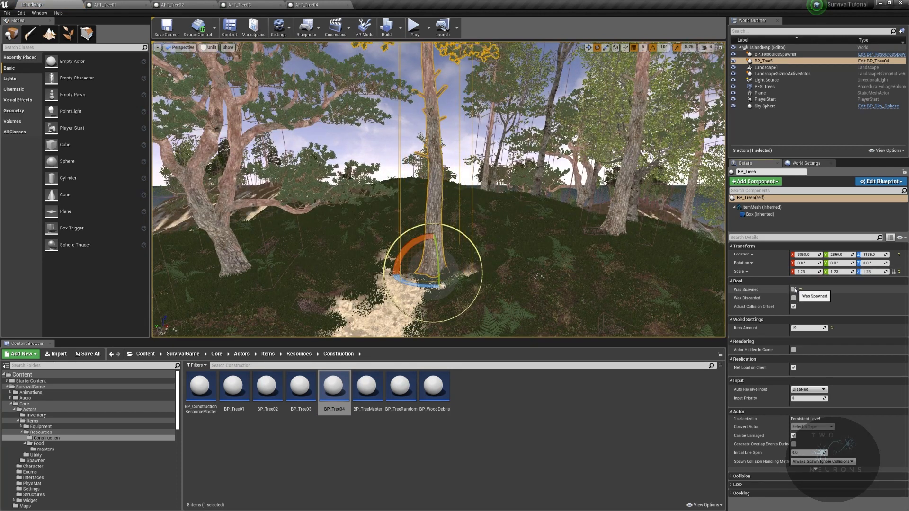
click(795, 289)
- Tilt the BP_Tree04 actor to about 10.2°, -9.8° and -1.8° and sink its base into the ground
right_drag(438, 189, 461, 214)
key(w)
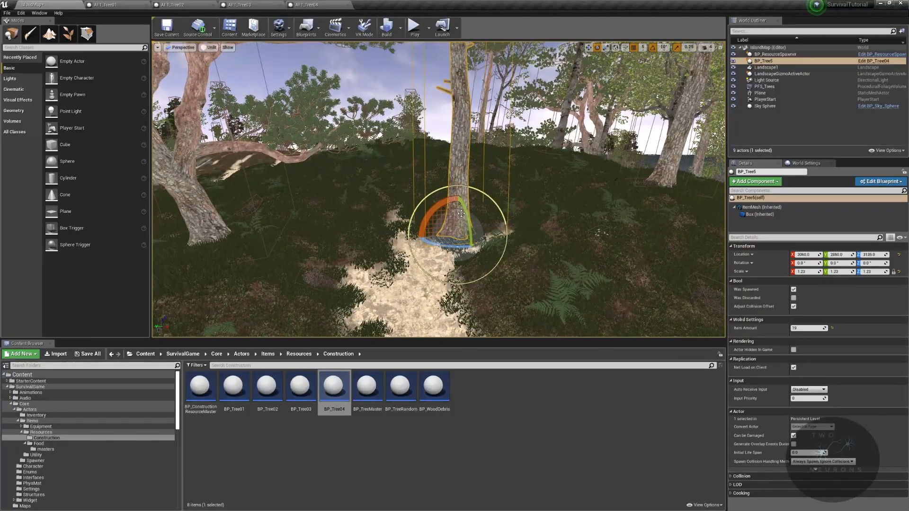
drag(466, 217, 469, 227)
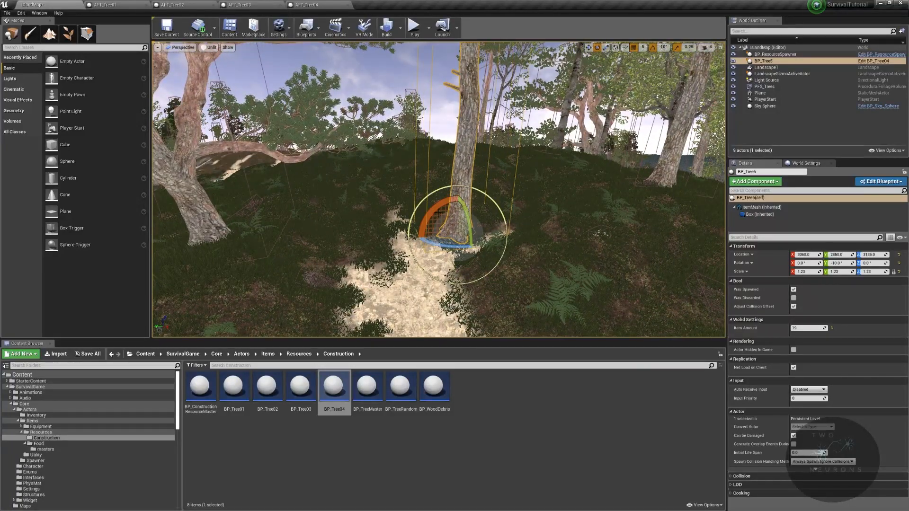
drag(464, 200, 464, 209)
key(w)
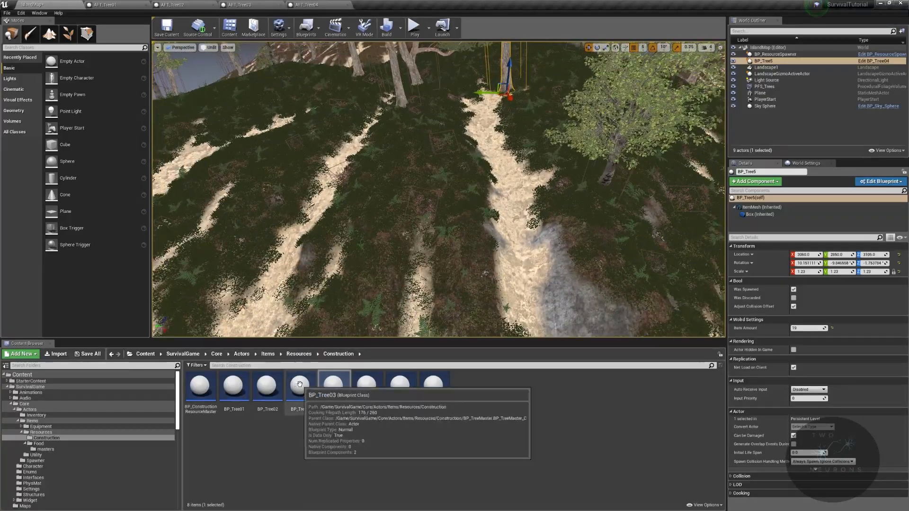
- Place a BP_Tree03 actor on the sandy slope below the crest and rotate it -100° about its vertical axis
right_drag(388, 237, 396, 267)
drag(298, 375, 414, 223)
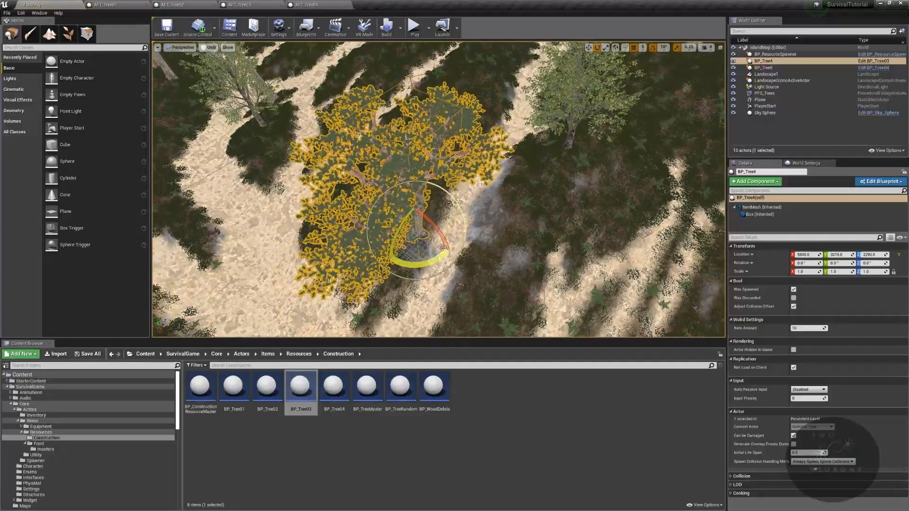
drag(425, 263, 439, 280)
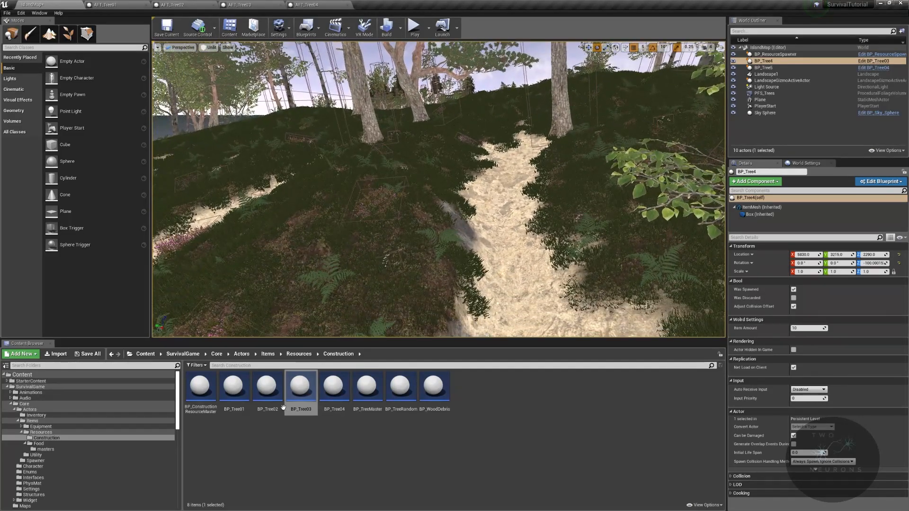
- Place a BP_Tree02 actor on the grassy slope beside the sand gully and a BP_TreeRandom actor on the opposite side
drag(267, 389, 387, 272)
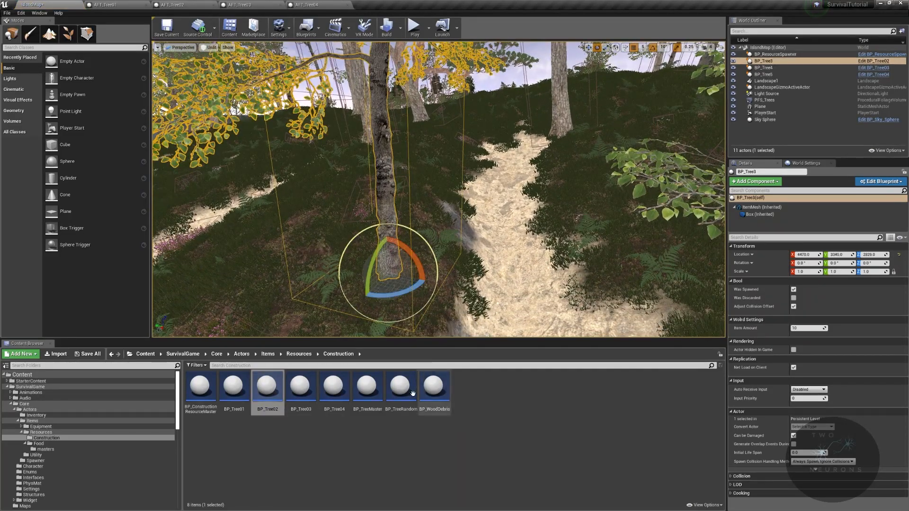
drag(401, 386, 620, 207)
right_drag(620, 207, 639, 135)
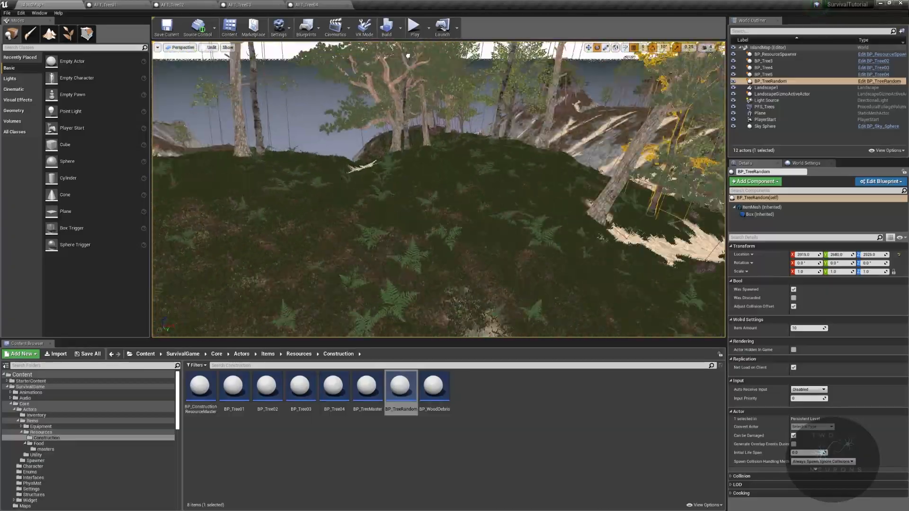
- Enter landscape sculpting and smooth the fern-covered hilltop near the leaning tree with the Smooth tool
right_drag(439, 189, 412, 236)
click(50, 33)
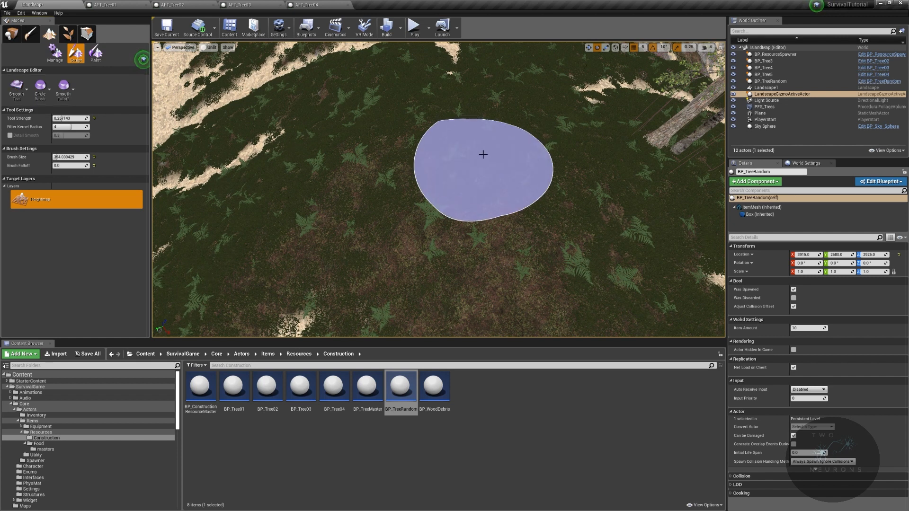
drag(483, 154, 390, 192)
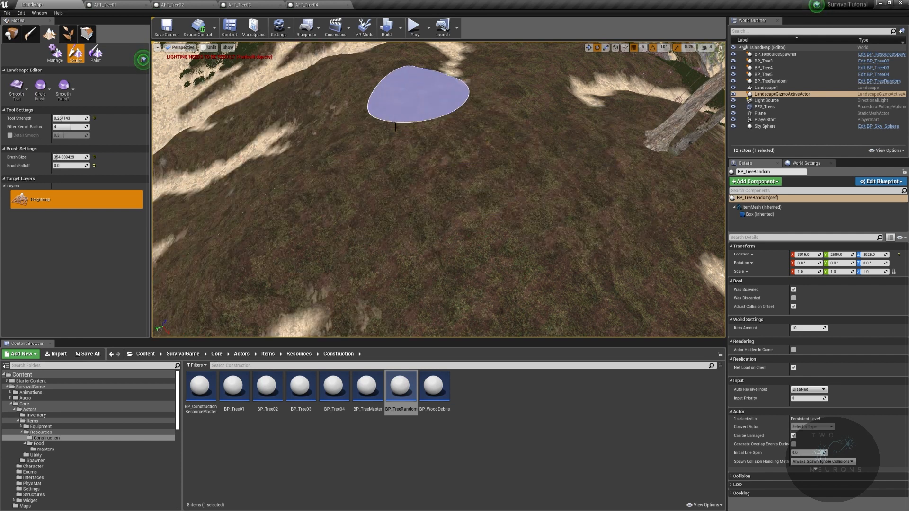
mouse_move(565, 240)
right_down()
mouse_move(565, 194)
mouse_move(542, 192)
right_up()
mouse_move(567, 242)
mouse_down()
mouse_move(412, 248)
mouse_move(458, 190)
mouse_up()
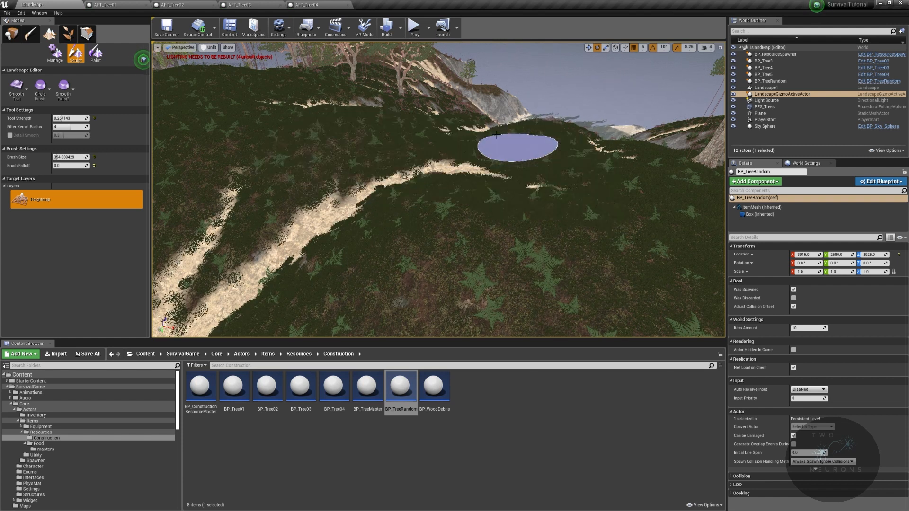
- Smooth the neighbouring mounds and sand gullies across the island with the same landscape brush
mouse_move(329, 148)
mouse_down()
mouse_move(376, 101)
mouse_move(327, 134)
mouse_move(552, 241)
mouse_move(604, 239)
mouse_up()
mouse_move(656, 241)
right_down()
mouse_move(725, 240)
mouse_move(606, 254)
mouse_move(592, 244)
right_up()
mouse_move(517, 225)
mouse_down()
mouse_move(311, 216)
mouse_move(334, 208)
mouse_up()
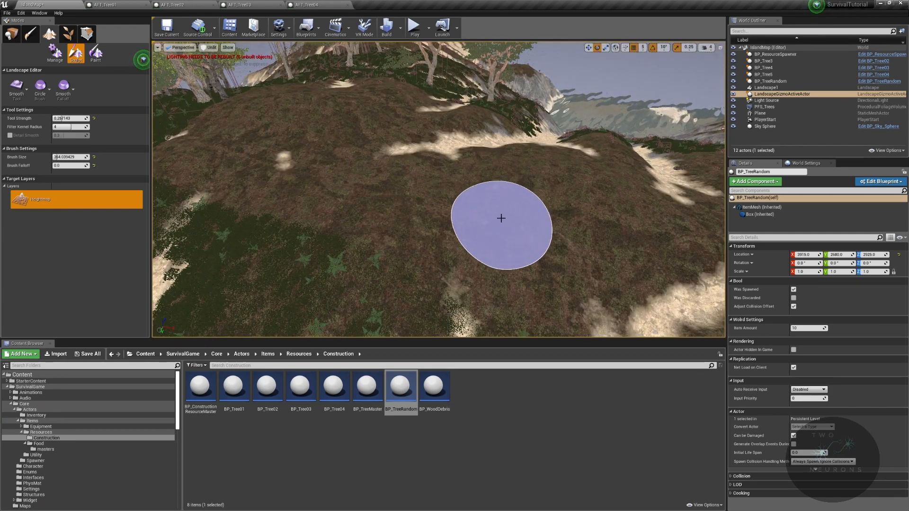
mouse_move(305, 186)
right_down()
mouse_move(266, 156)
mouse_move(237, 223)
mouse_move(258, 216)
right_up()
drag(464, 158, 519, 135)
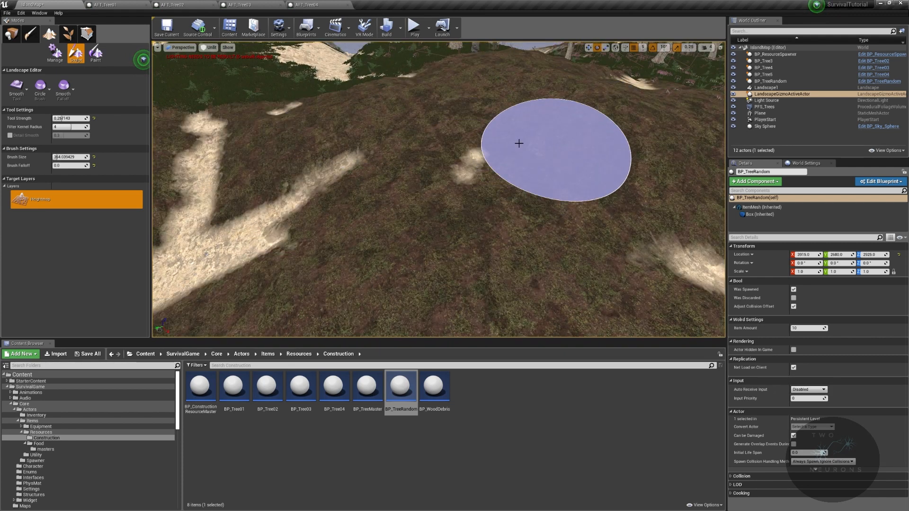
right_drag(439, 190, 521, 187)
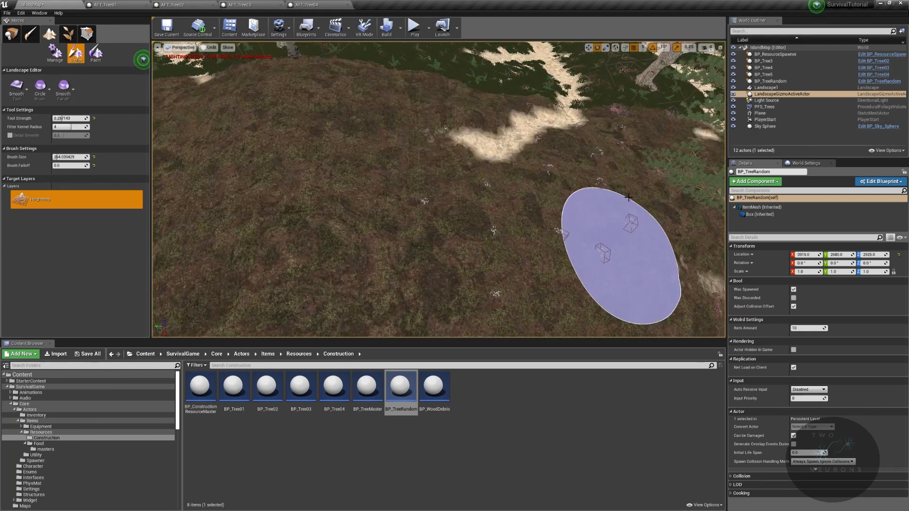
drag(430, 100, 367, 164)
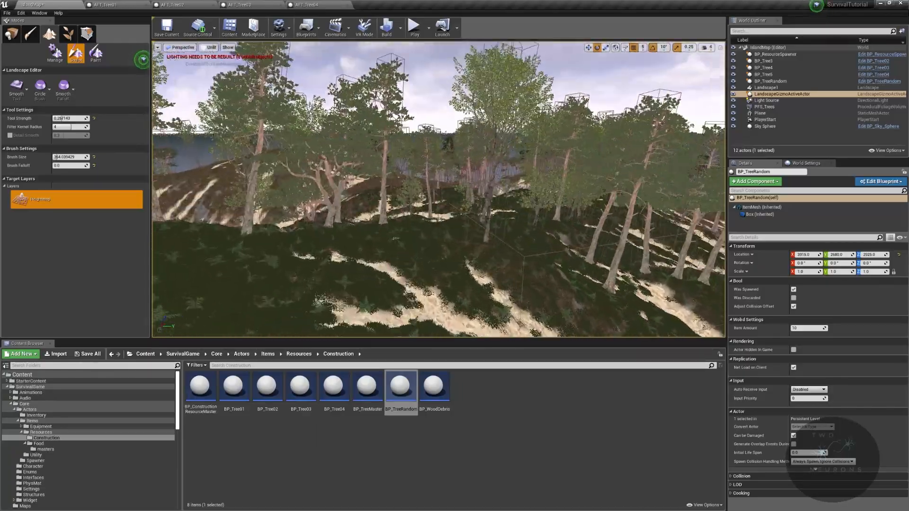
right_drag(438, 190, 533, 187)
key(w)
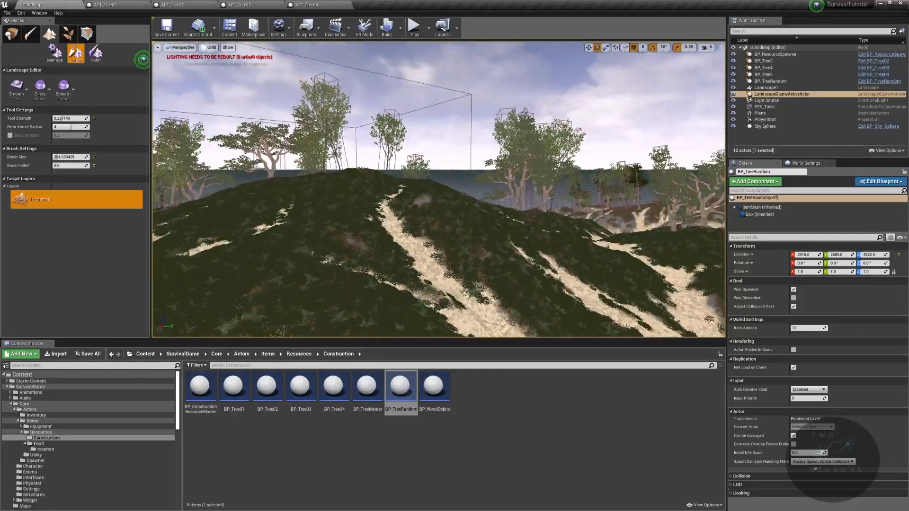
right_drag(439, 190, 538, 164)
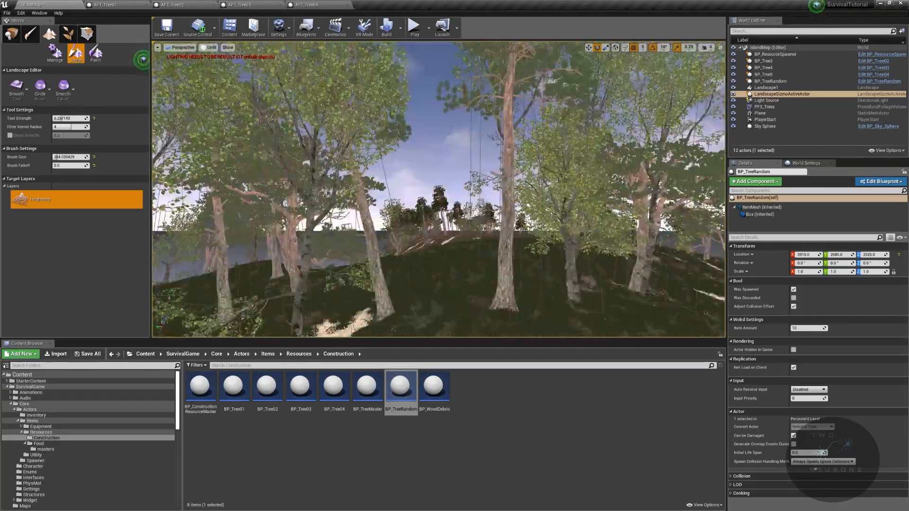
right_drag(439, 189, 428, 181)
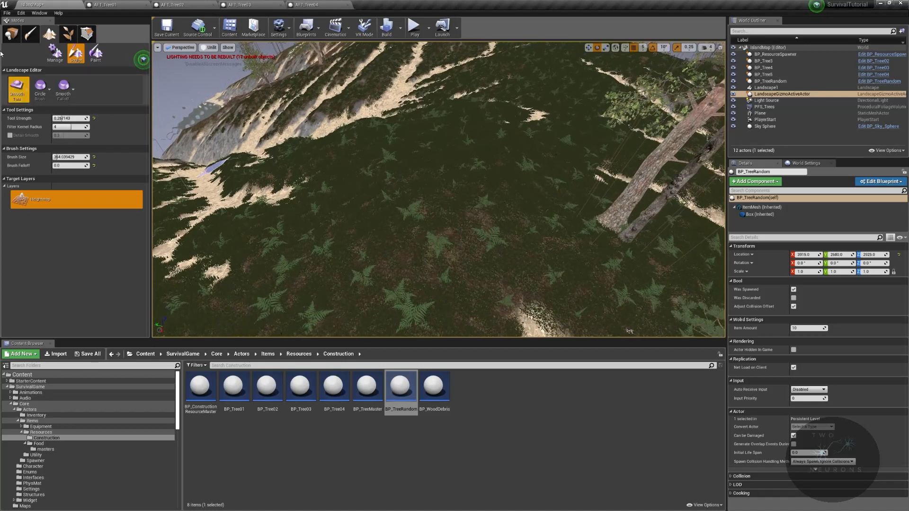
- Return to actor placement mode and look over the smoothed hills and their tree cover
click(11, 34)
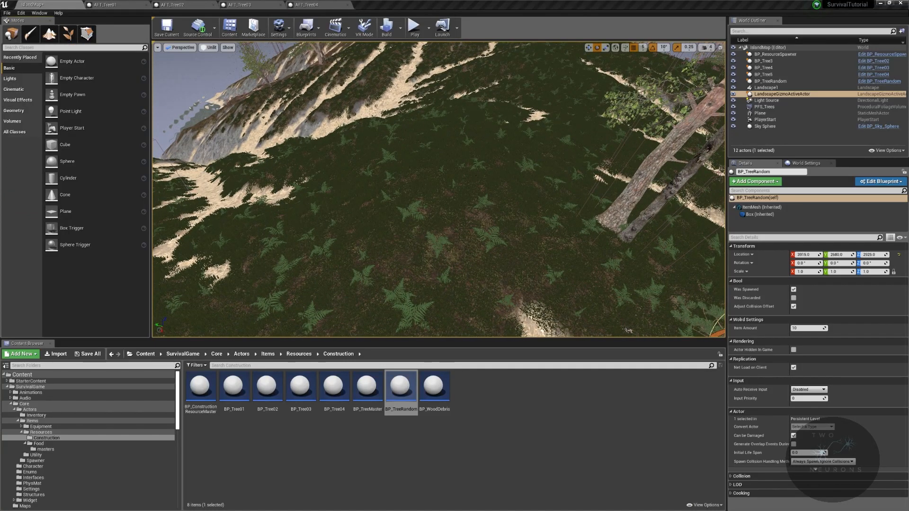
right_drag(545, 213, 521, 118)
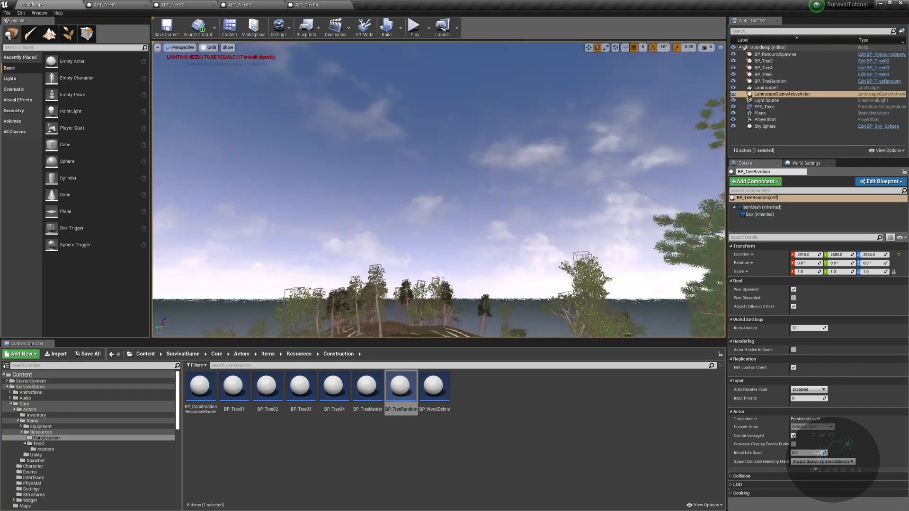
right_drag(439, 189, 332, 194)
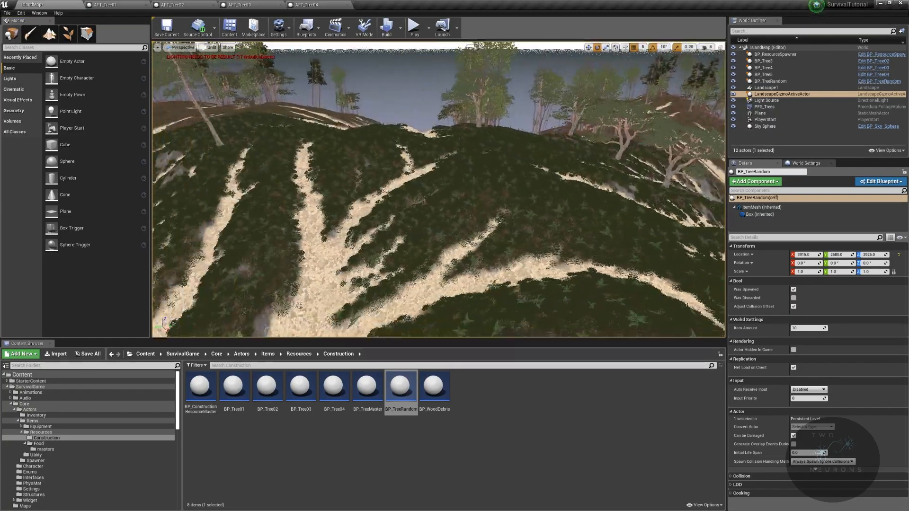
right_drag(439, 189, 143, 163)
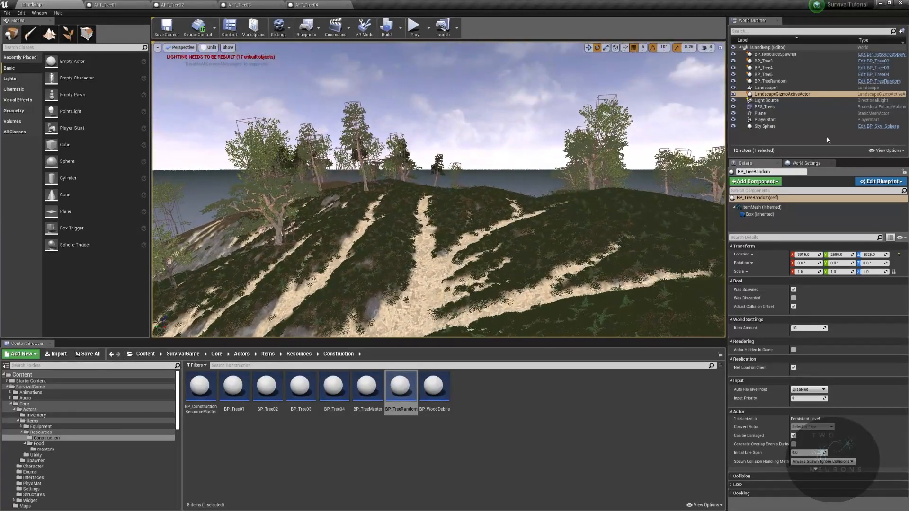
- Create a folder named Foliage under IslandMap in the World Outliner
right_click(762, 48)
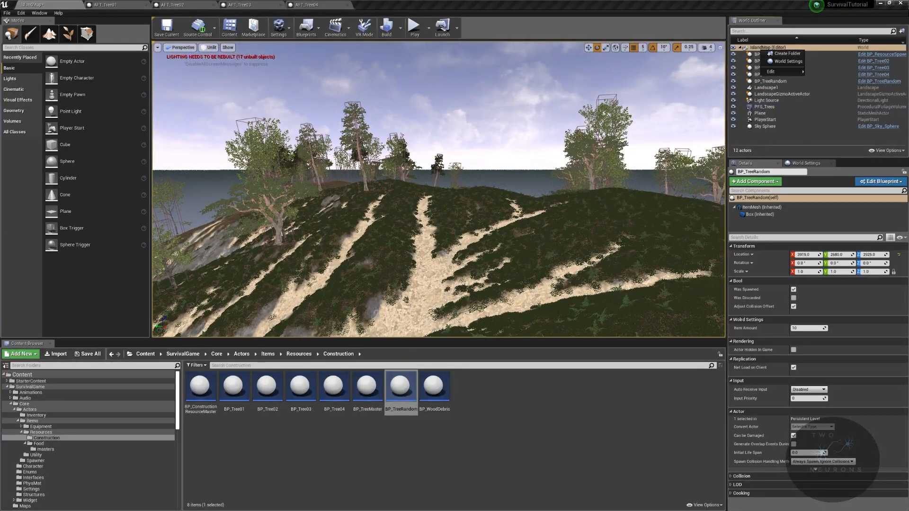
key(Escape)
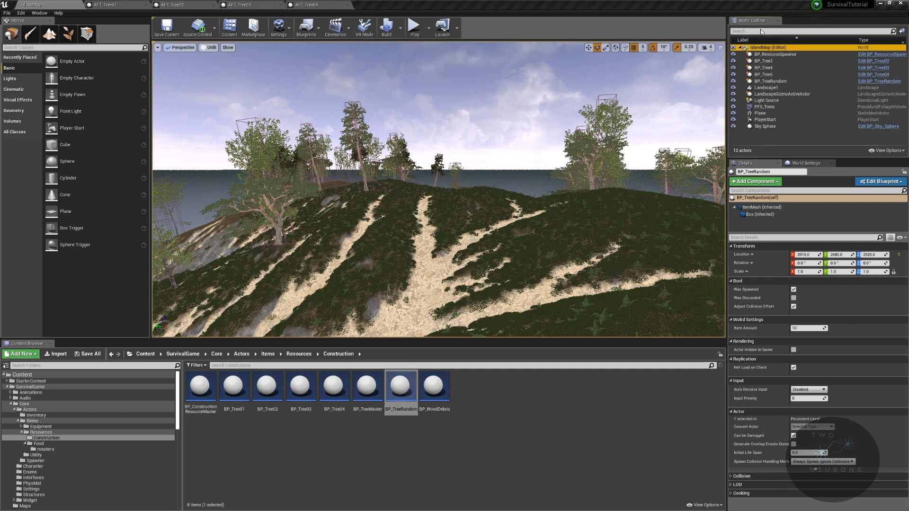
right_click(782, 50)
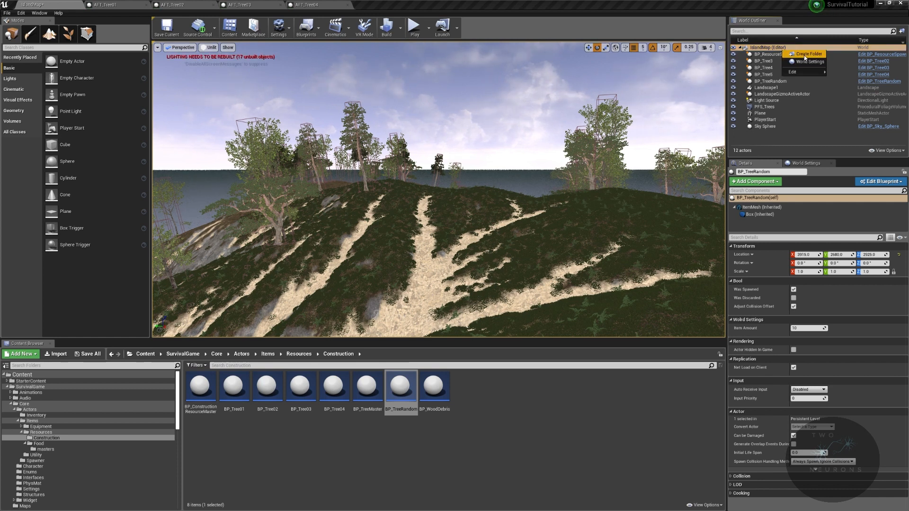
click(808, 54)
text(Foliage)
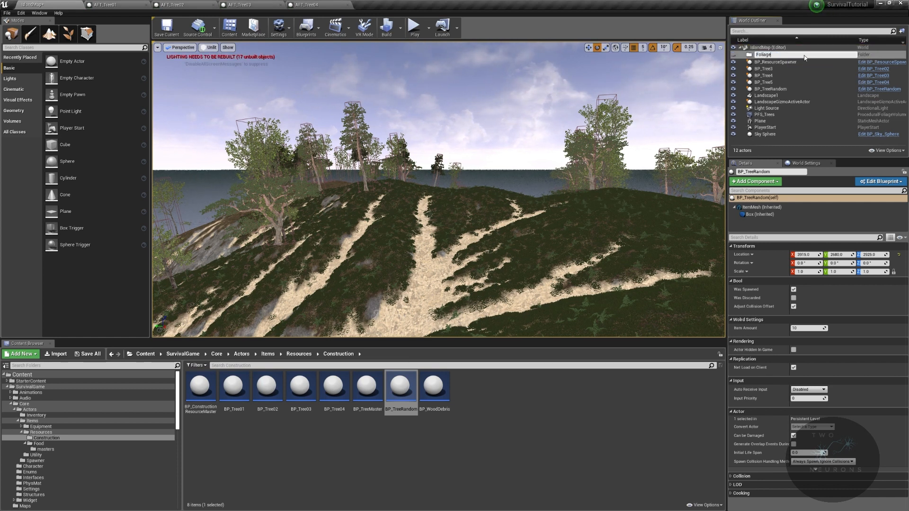
key(Return)
- Move BP_ResourceSpawner, the three numbered tree actors, BP_TreeRandom and PFS_Trees into the Foliage folder
click(794, 68)
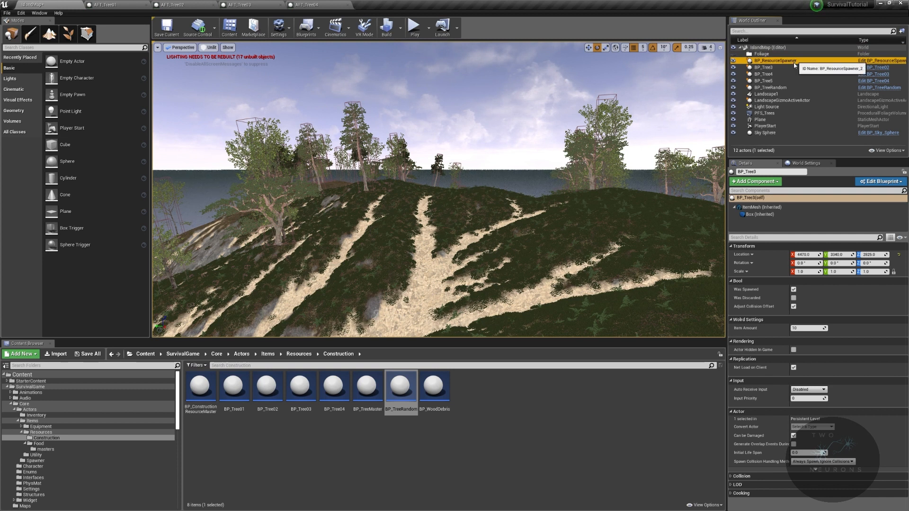
click(781, 61)
shift+click(784, 81)
shift+click(787, 90)
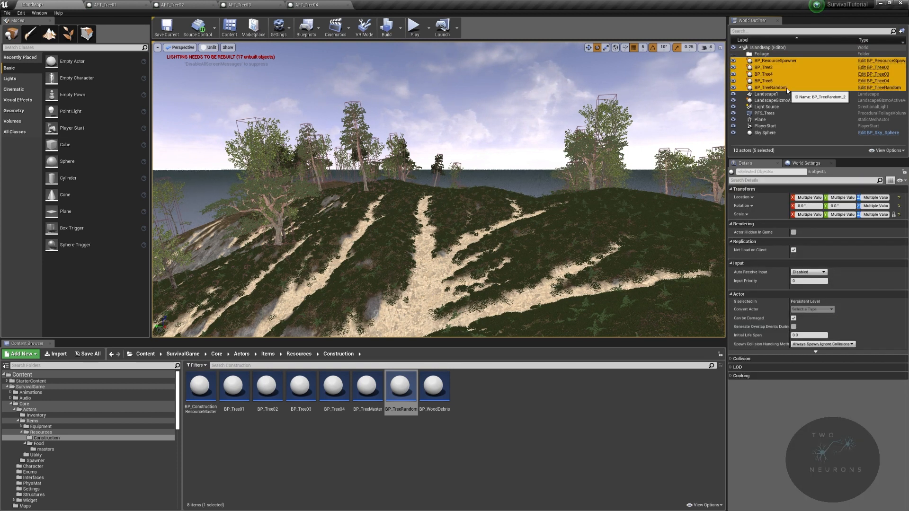
drag(787, 90, 764, 55)
drag(776, 116, 764, 54)
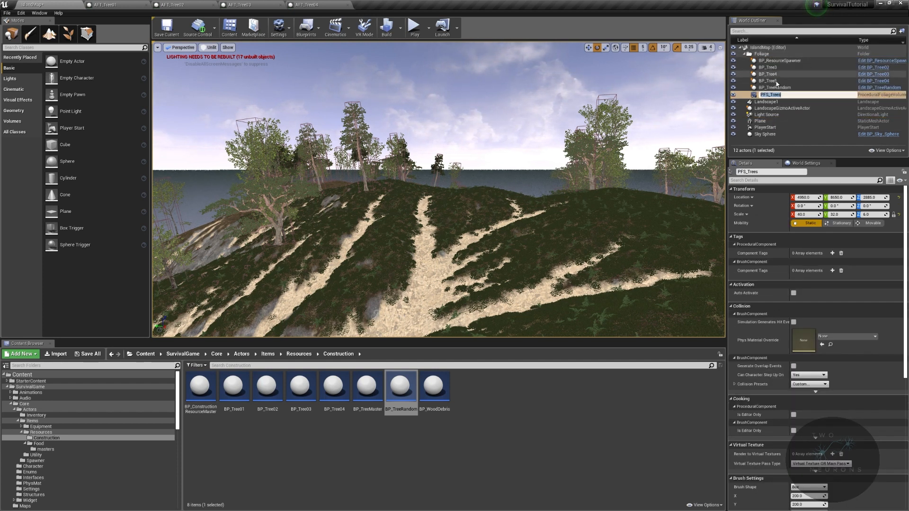
- Collapse the Foliage folder and create a folder named Landscape under IslandMap in the World Outliner
click(745, 53)
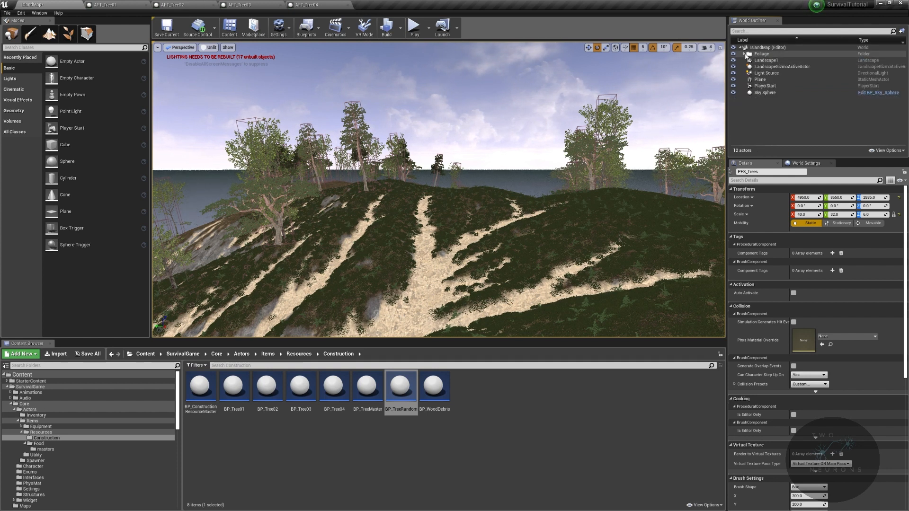
right_click(761, 53)
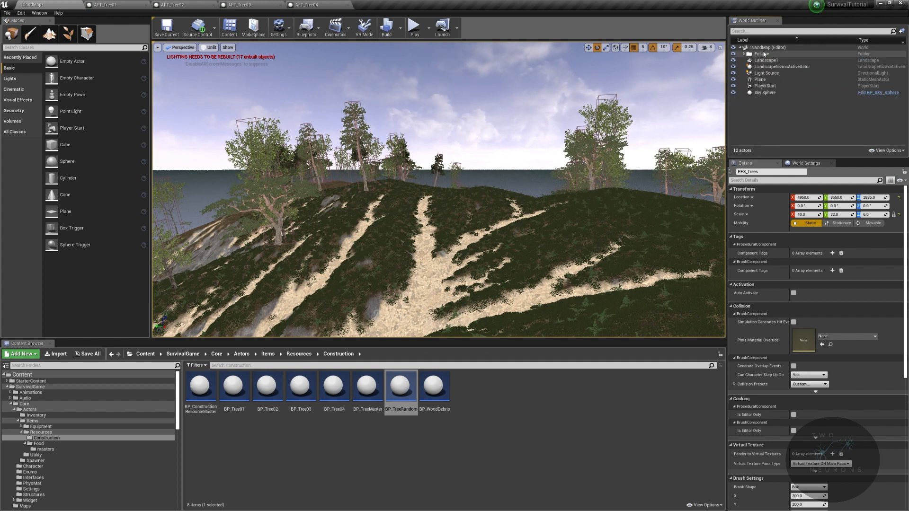
click(791, 54)
text(Landscape)
key(Return)
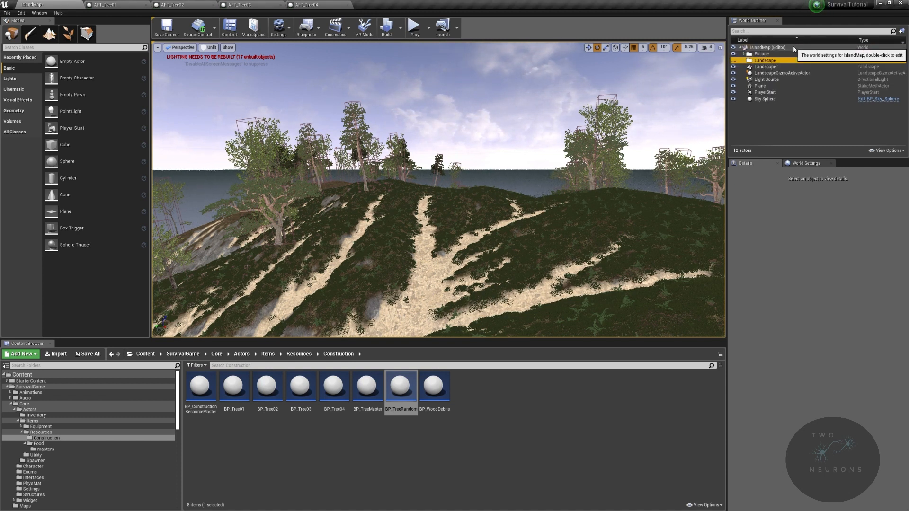
- Move Landscape1, LandscapeGizmoActiveActor and Plane into the Landscape folder
click(771, 74)
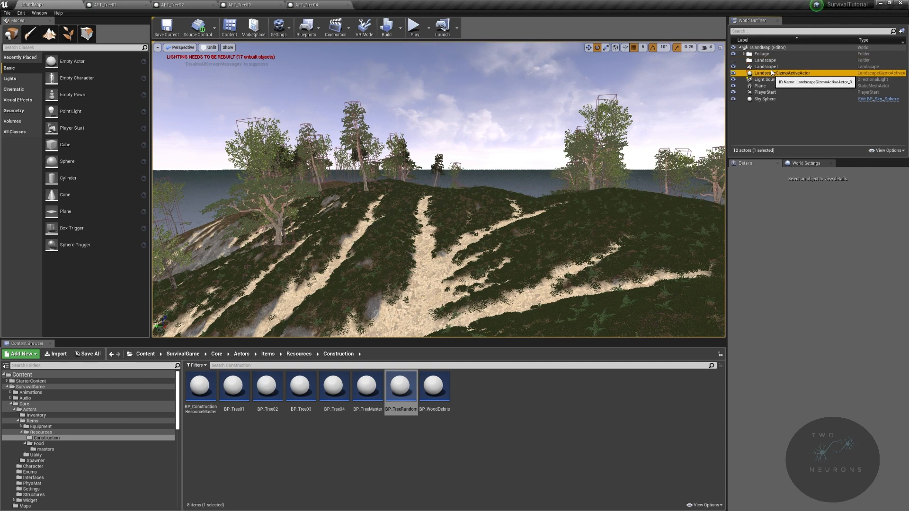
ctrl+click(771, 68)
ctrl+click(773, 87)
drag(773, 87, 764, 61)
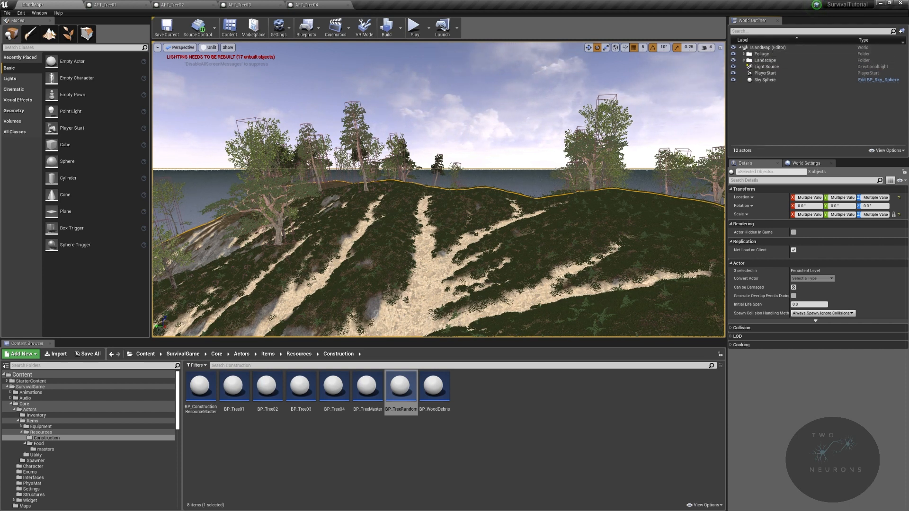
- Create a Lighting folder under IslandMap and move Light Source into it
right_click(776, 48)
click(798, 55)
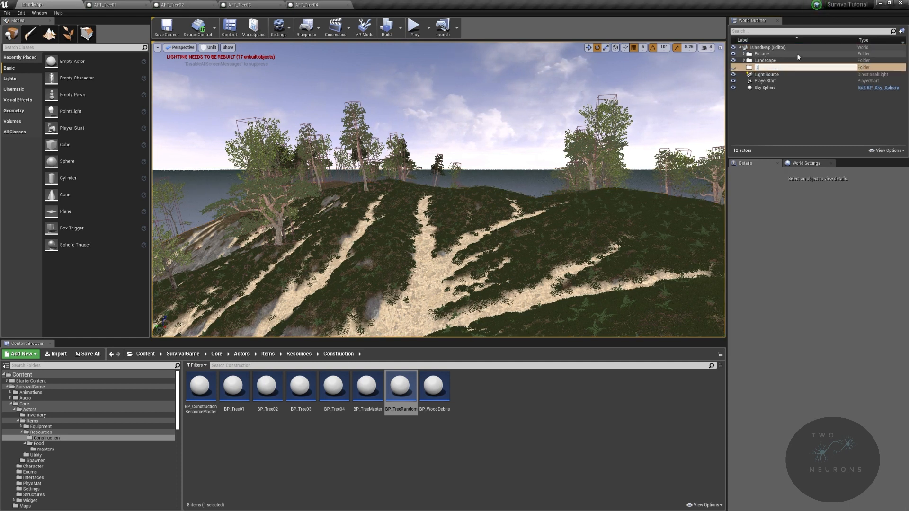
key(Return)
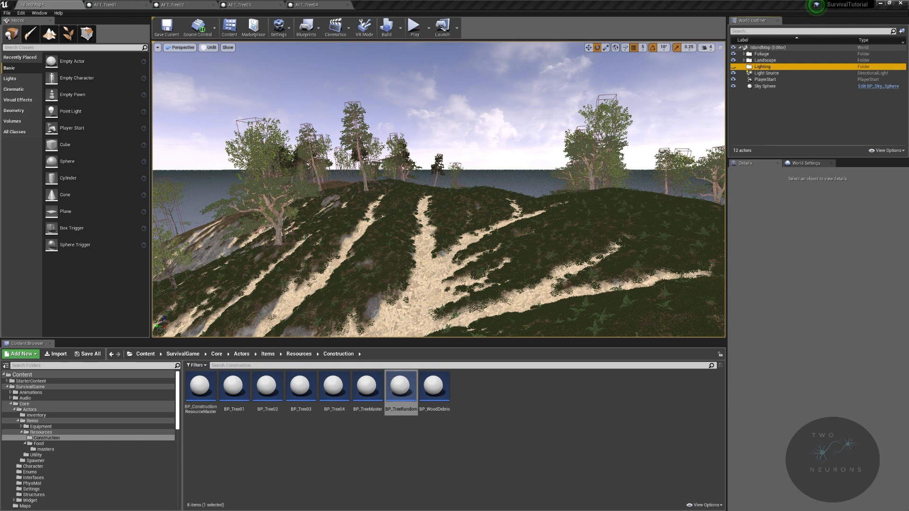
drag(766, 74, 764, 66)
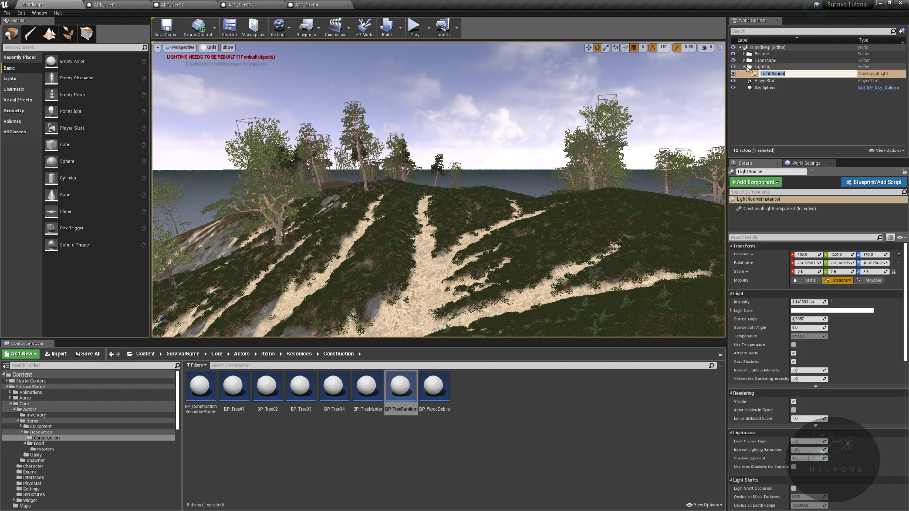
click(747, 66)
click(745, 67)
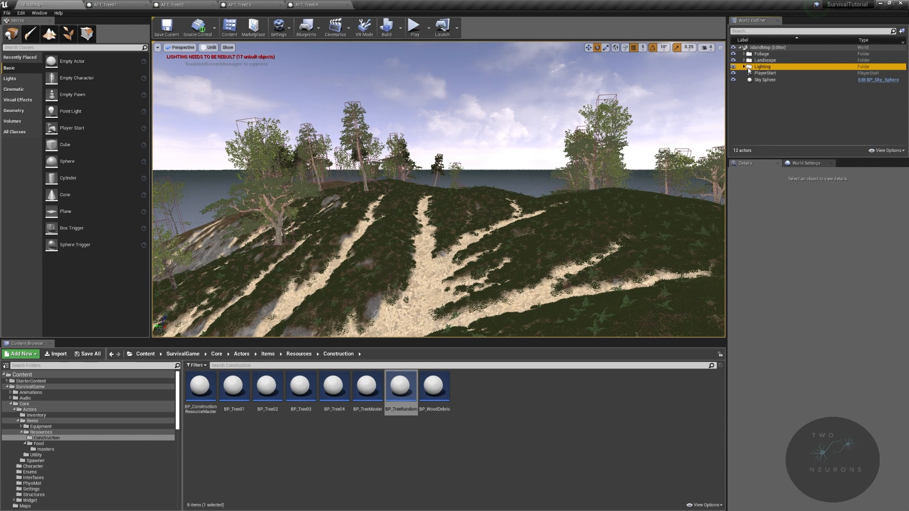
click(746, 67)
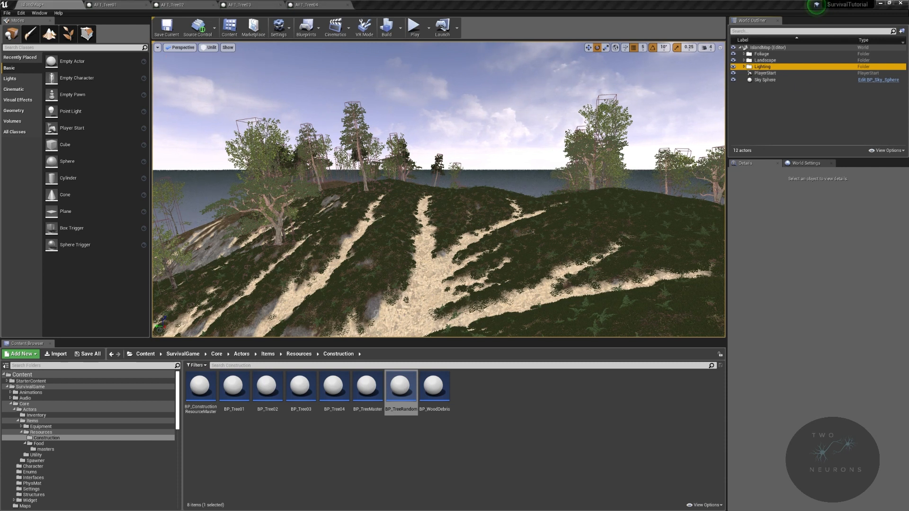
- Create a Sky folder under IslandMap and move Sky Sphere into it
right_click(783, 46)
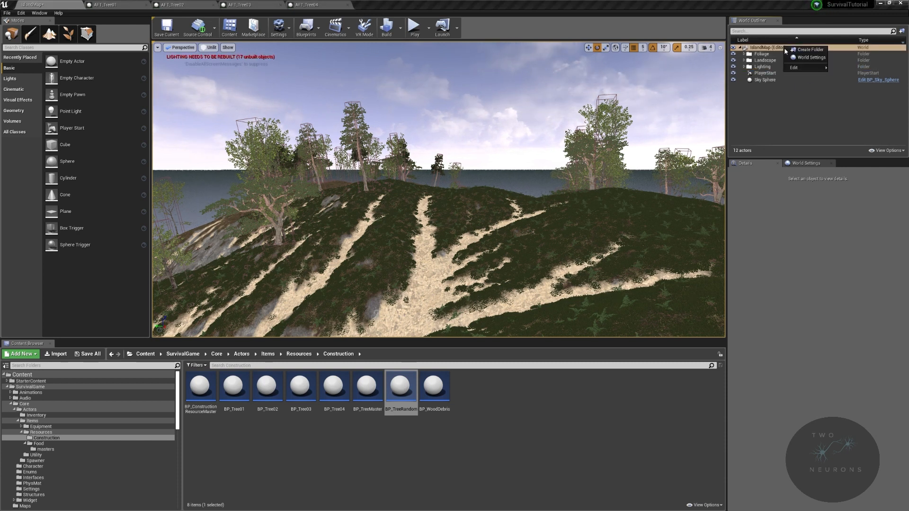
click(811, 49)
text(S)
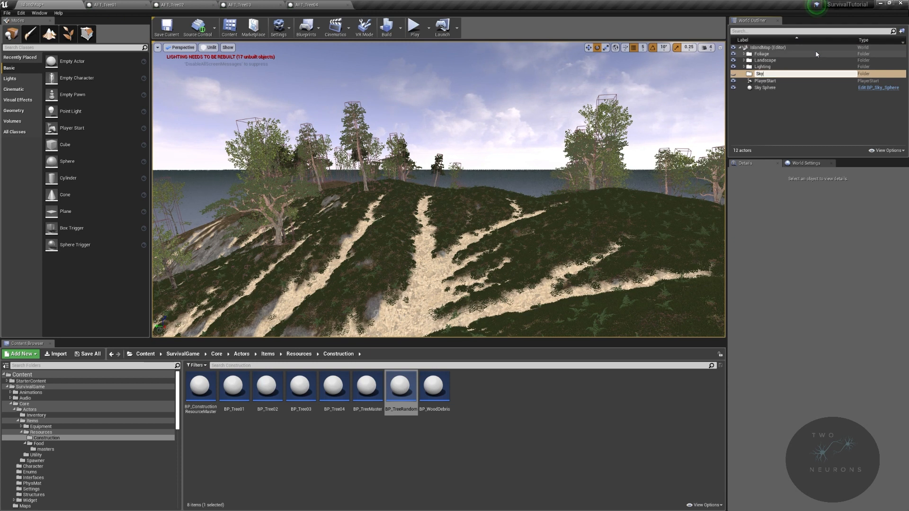
text(ky)
key(Return)
drag(766, 88, 763, 75)
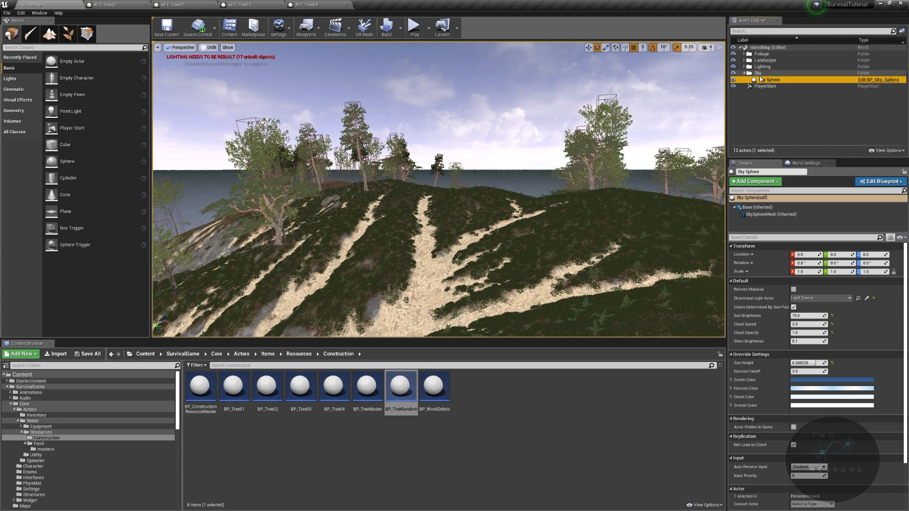
click(745, 67)
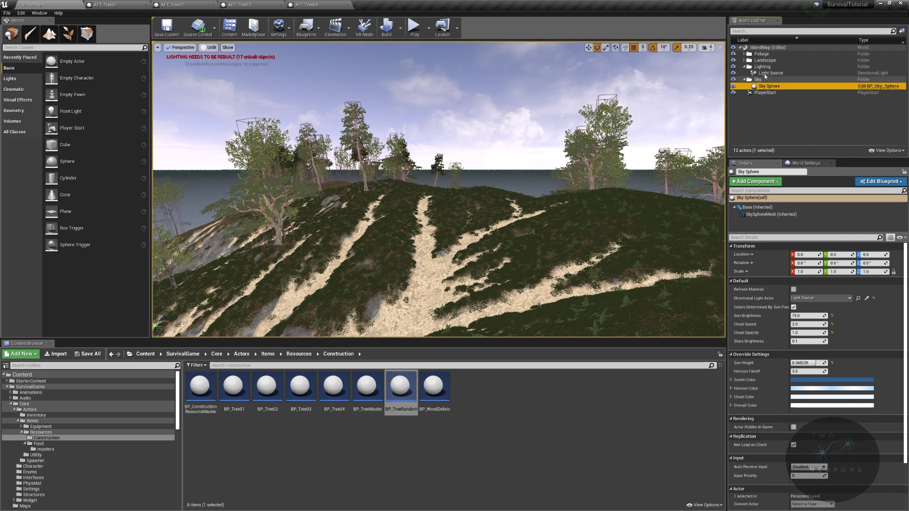
- Try a BP_Tree04 tree on the rocky slope, then undo the placement
right_drag(588, 147, 553, 169)
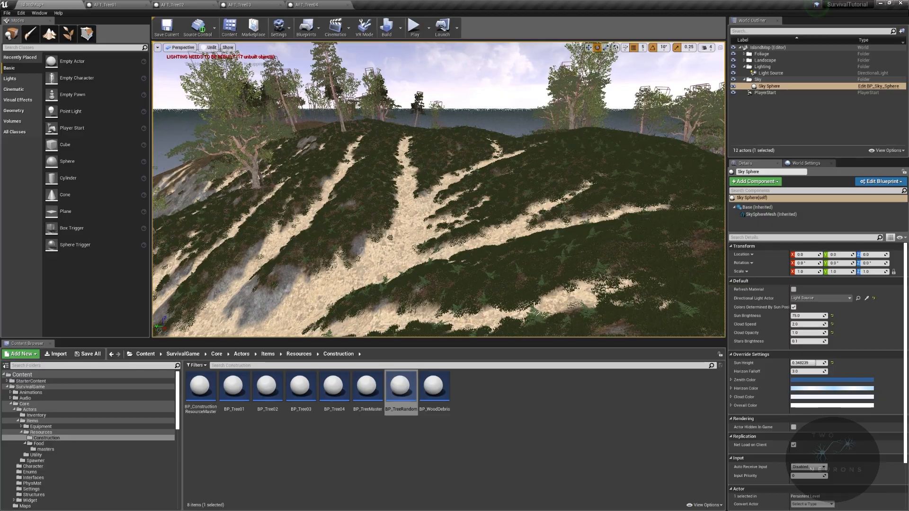
key(w)
right_drag(536, 157, 516, 149)
drag(334, 386, 459, 265)
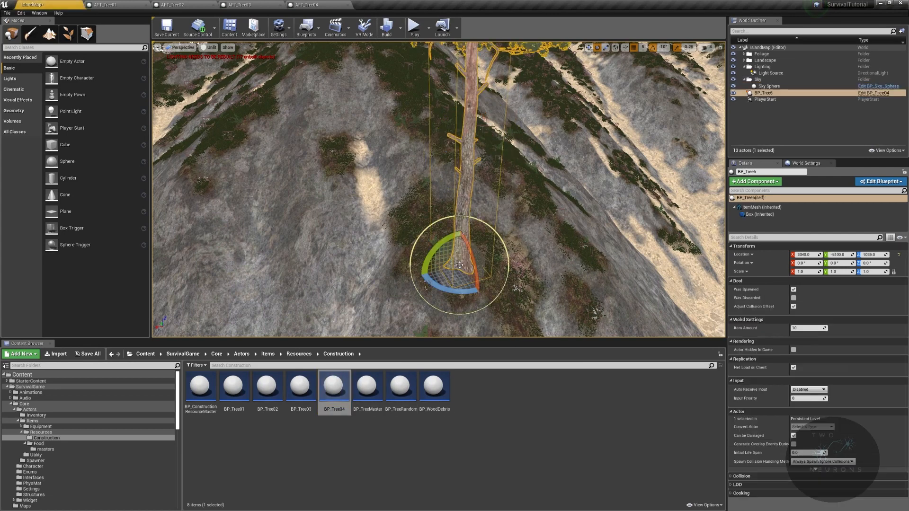
key(ctrl+z)
- Place a BP_Tree03 tree on the grassy patch of the rocky slope, turn it and tilt it 20 degrees toward the water
drag(300, 386, 467, 267)
mouse_move(467, 268)
right_down()
mouse_move(520, 267)
mouse_move(616, 227)
mouse_move(507, 293)
mouse_move(431, 284)
mouse_move(517, 270)
mouse_move(459, 275)
right_up()
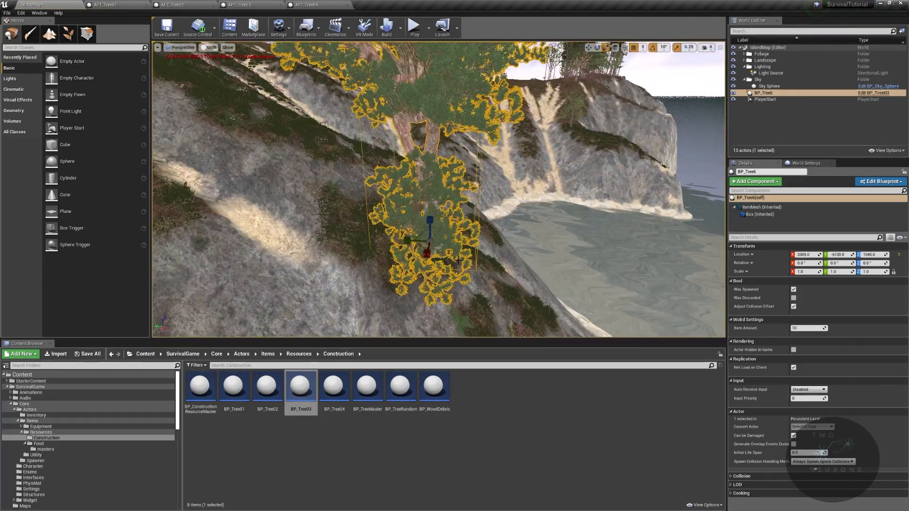
drag(421, 272, 452, 250)
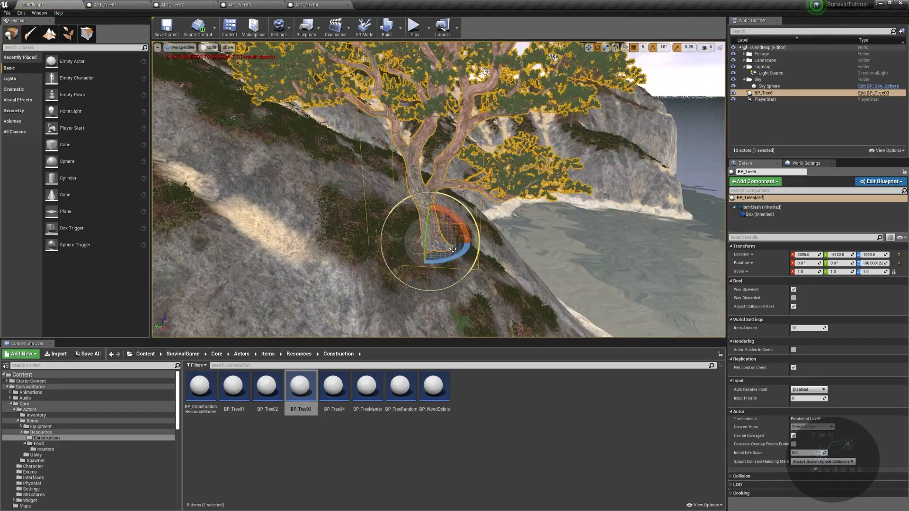
drag(430, 207, 445, 205)
right_drag(457, 192, 414, 210)
- Enlarge the newly placed BP_Tree03 tree, stretching its height and setting its X scale to 1.25
key(r)
drag(449, 201, 449, 180)
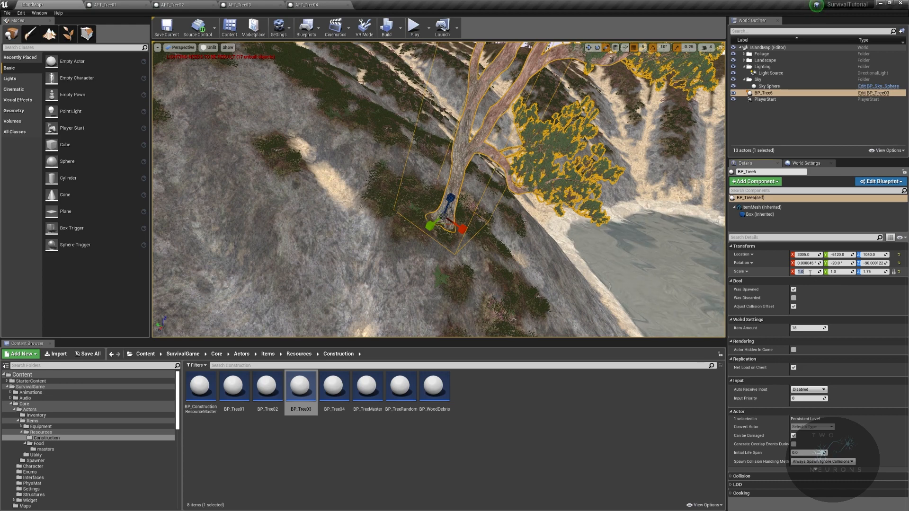
key(Tab)
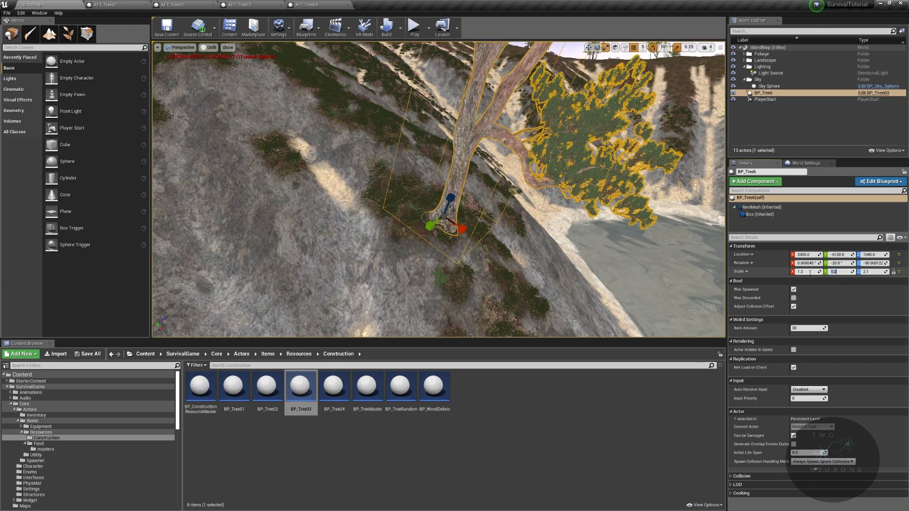
right_drag(538, 205, 410, 175)
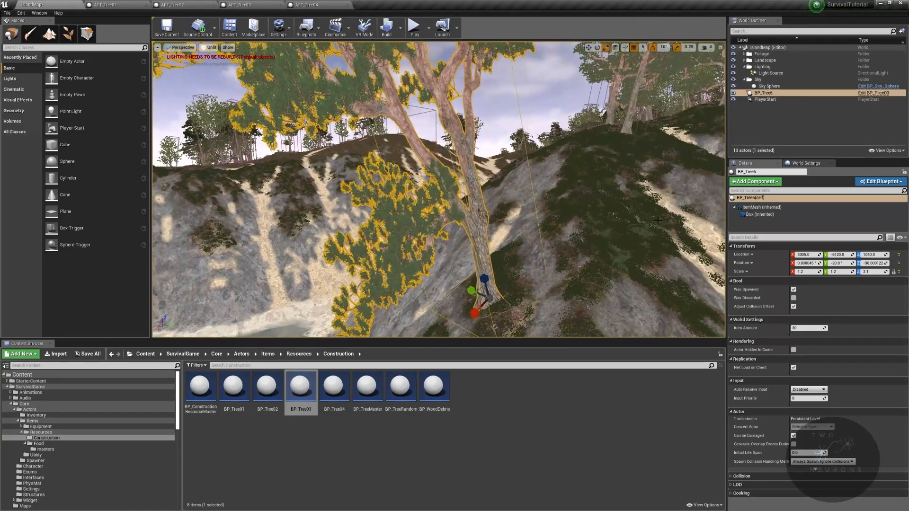
click(806, 271)
text(1.2)
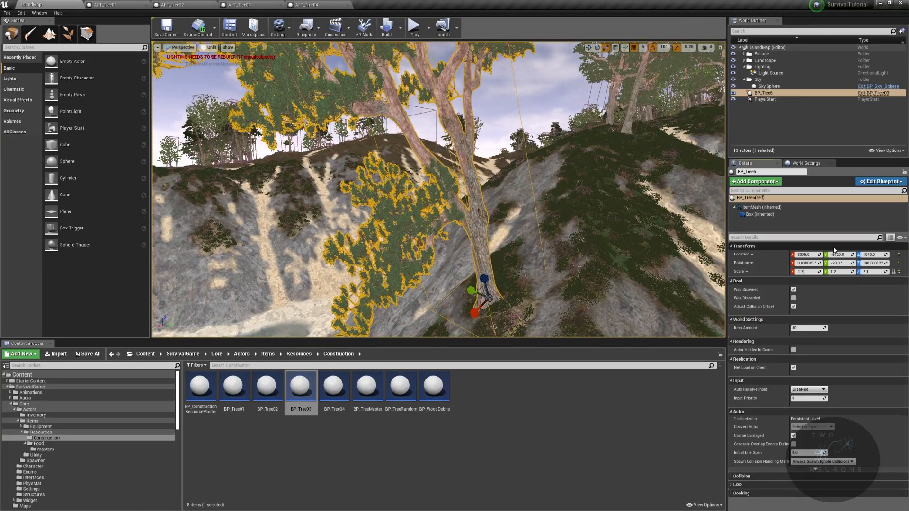
text(5)
key(Return)
- Switch the viewport shading to Lit and look across the island's slopes
right_drag(545, 204, 621, 275)
click(209, 47)
click(213, 60)
right_drag(440, 120, 478, 180)
- Place a BP_TreeRandom tree on the shaded slope, rotate it to suit the hillside and scale it to 1.25 × 1.36 × 1.36
drag(400, 386, 502, 170)
right_drag(501, 170, 504, 135)
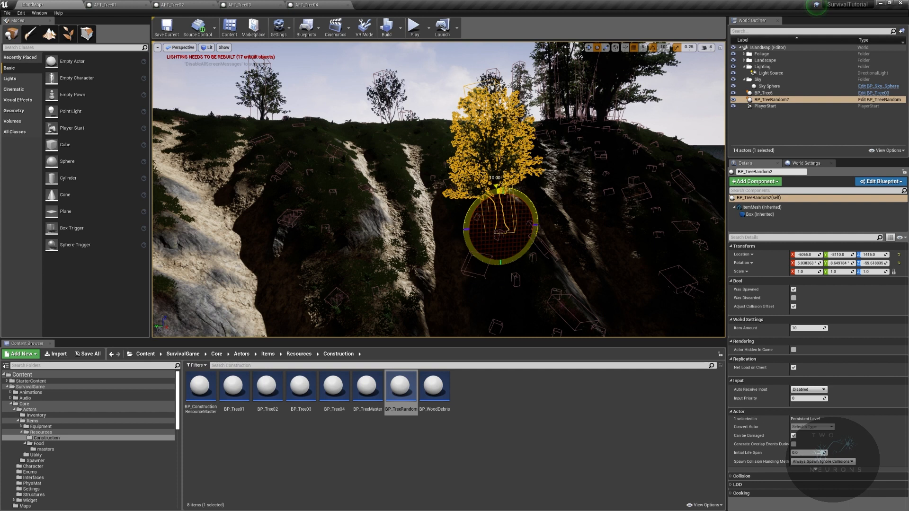
drag(477, 202, 478, 203)
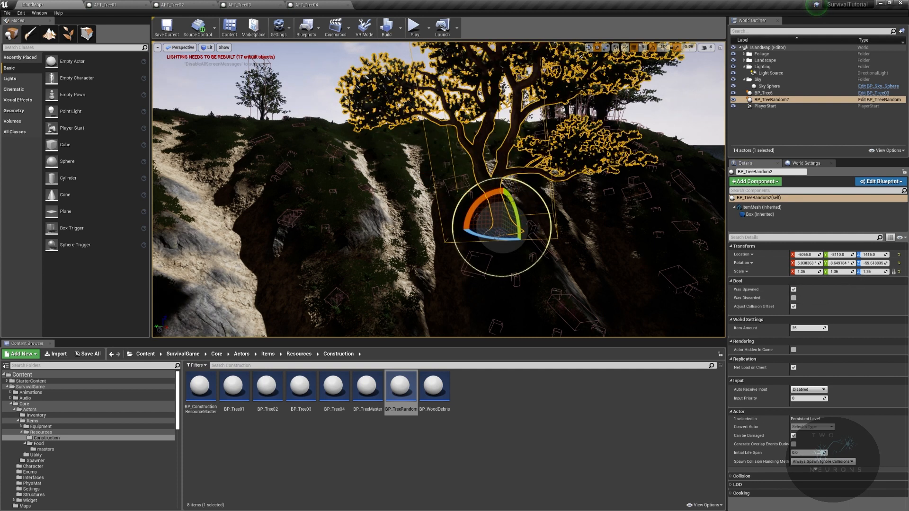
scroll(439, 190, up, 5)
key(w)
drag(497, 276, 481, 276)
- Move the newly placed BP_Tree6 and BP_TreeRandom2 actors into the Foliage folder
right_drag(496, 275, 682, 223)
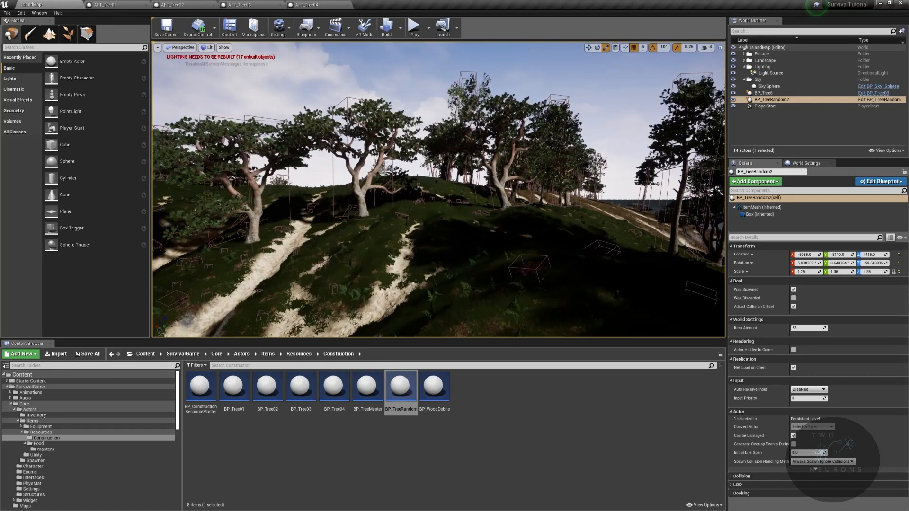
ctrl+click(772, 93)
drag(775, 96, 762, 54)
- Open the Spawner folder under Core > Actors in the project content
right_drag(630, 142, 513, 211)
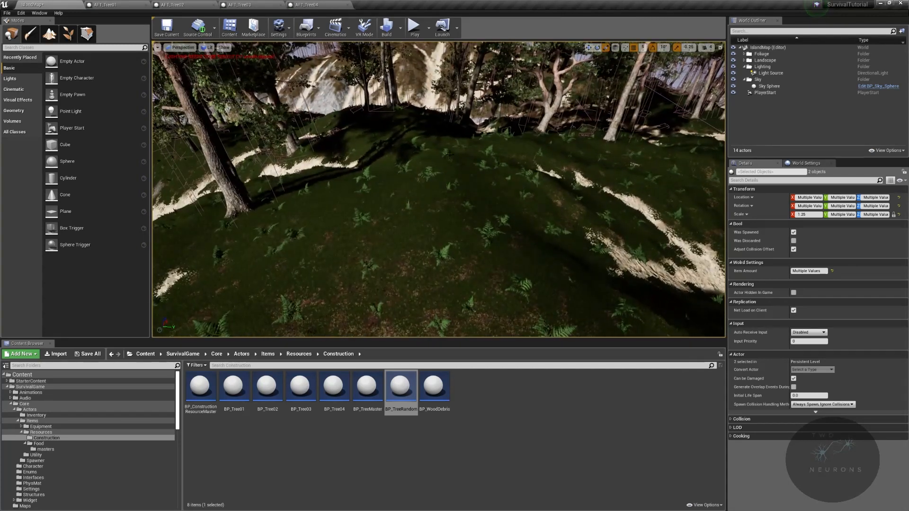
click(294, 354)
click(242, 355)
double_click(266, 385)
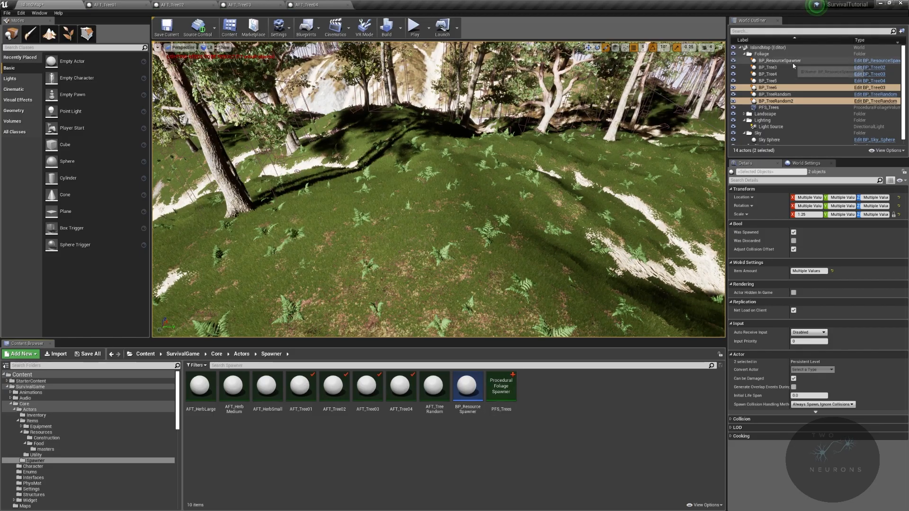
- Duplicate BP_ResourceSpawner and move the copy over the neighbouring wooded hills, at about X 475, Y 3525
click(780, 61)
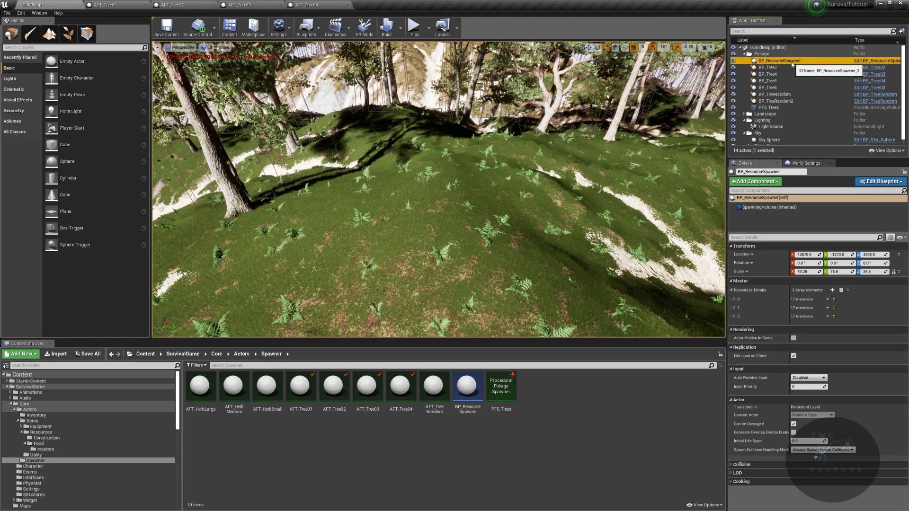
key(f)
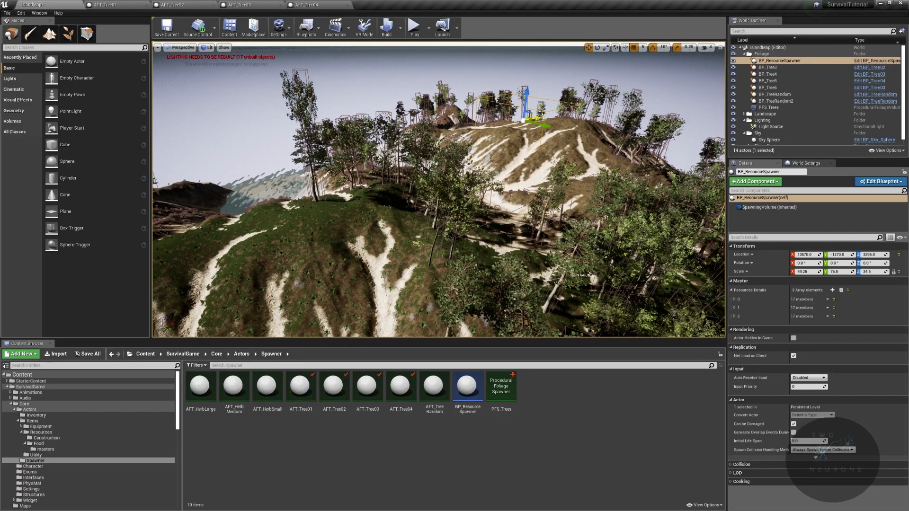
drag(532, 121, 345, 258)
key(ctrl+z)
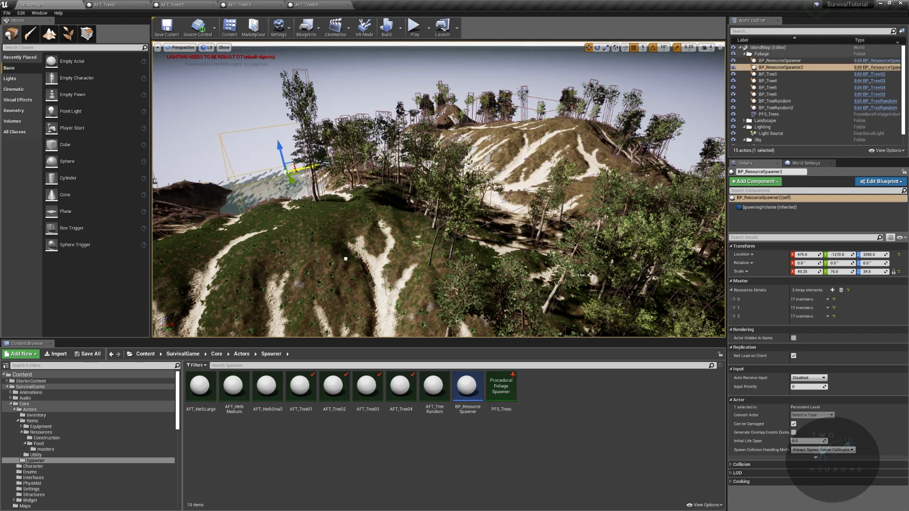
drag(292, 180, 346, 260)
right_drag(345, 260, 393, 303)
- Reduce the copied resource spawner's Y scale to 42 and shift it to X 200
mouse_move(345, 230)
right_down()
mouse_move(331, 228)
mouse_move(352, 224)
mouse_move(345, 231)
right_up()
key(e)
key(r)
drag(436, 196, 426, 197)
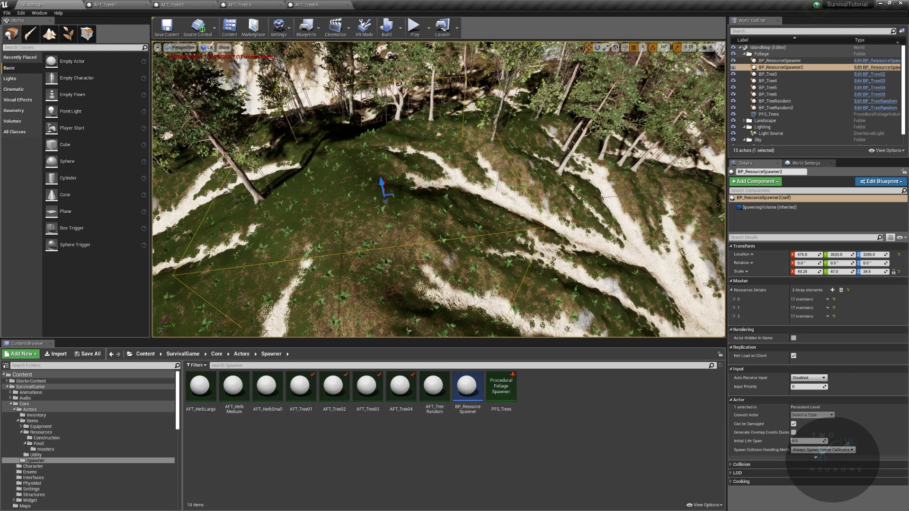
right_drag(382, 195, 269, 203)
right_drag(439, 189, 456, 152)
right_drag(597, 124, 478, 72)
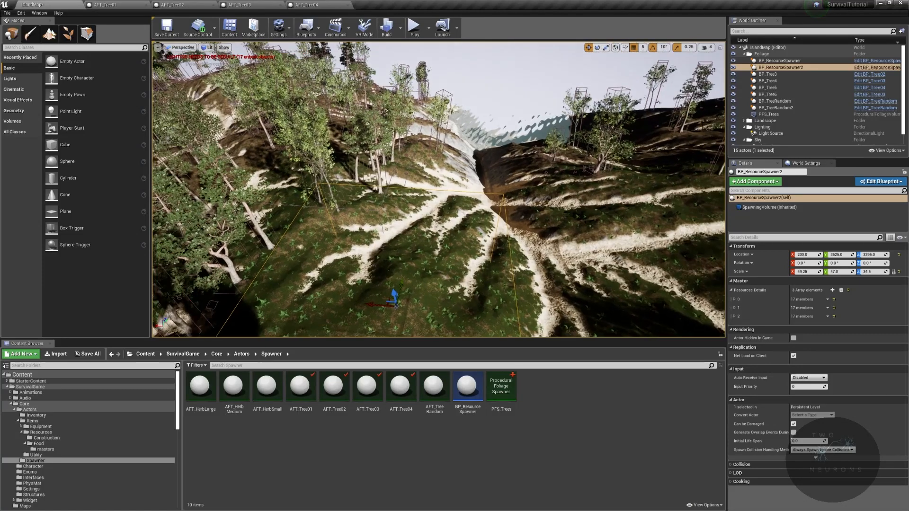
- Duplicate the PFS_Trees foliage volume twice, moving the copies across the ravine to the hills beyond
click(768, 114)
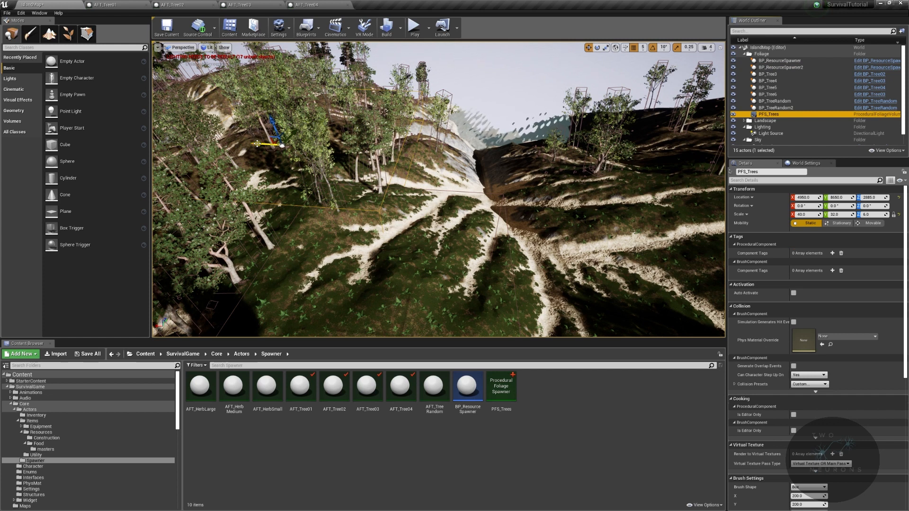
alt+drag(257, 144, 519, 172)
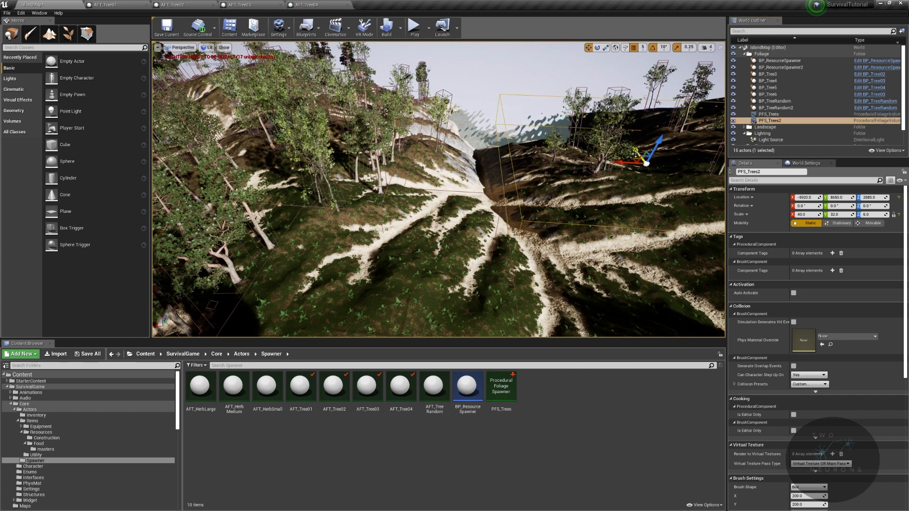
alt+drag(635, 154, 643, 161)
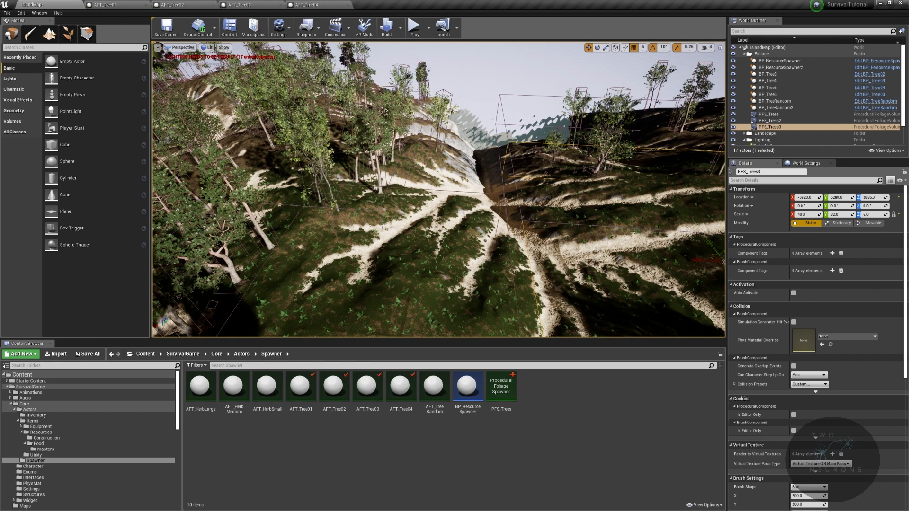
- Undo the last foliage volume duplicate, and reshape PFS_Trees2 to an X scale of 24 at about X -3590, Y 3580
key(ctrl+z)
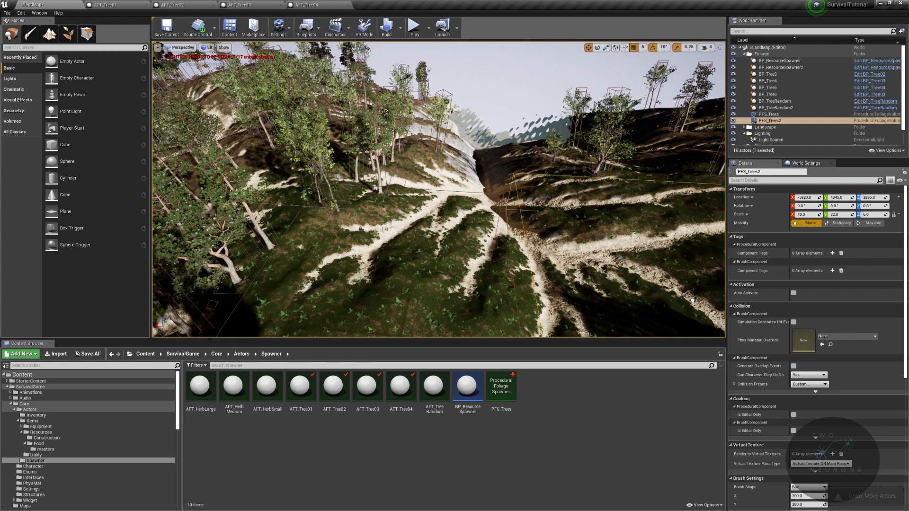
right_drag(696, 314, 810, 327)
mouse_move(616, 265)
right_down()
mouse_move(621, 279)
mouse_move(701, 308)
mouse_move(616, 274)
right_up()
mouse_move(524, 183)
right_down()
mouse_move(512, 182)
mouse_move(521, 173)
mouse_move(523, 184)
right_up()
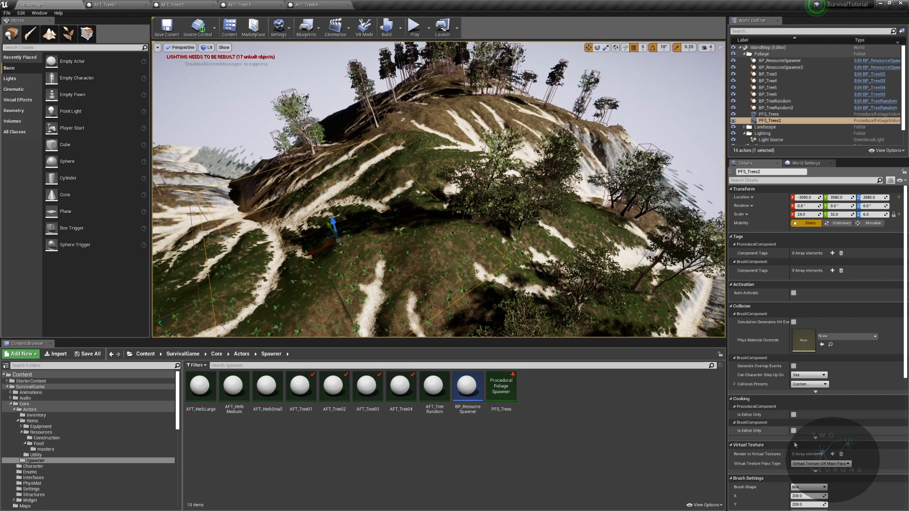
- Resimulate PFS_Trees2 with Allow Foliage enabled and a tile overlap of about 0.476
scroll(800, 441, down, 10)
click(813, 422)
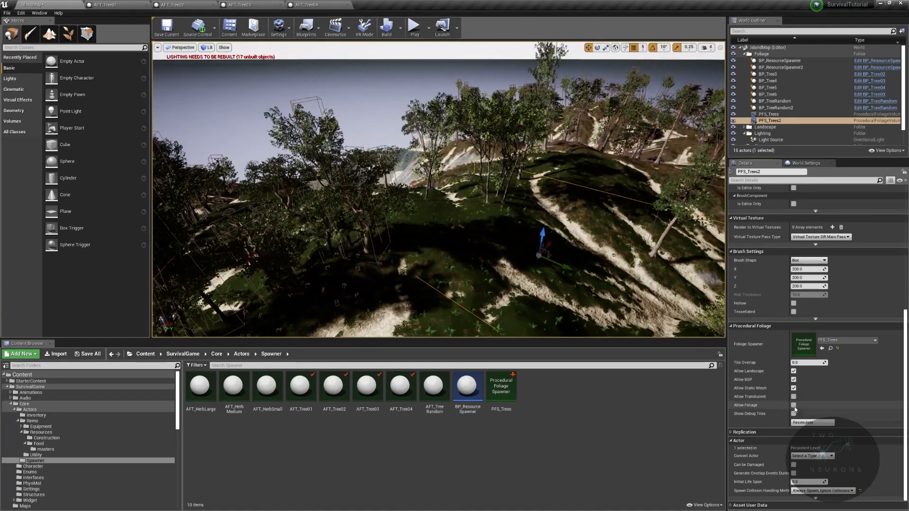
click(794, 405)
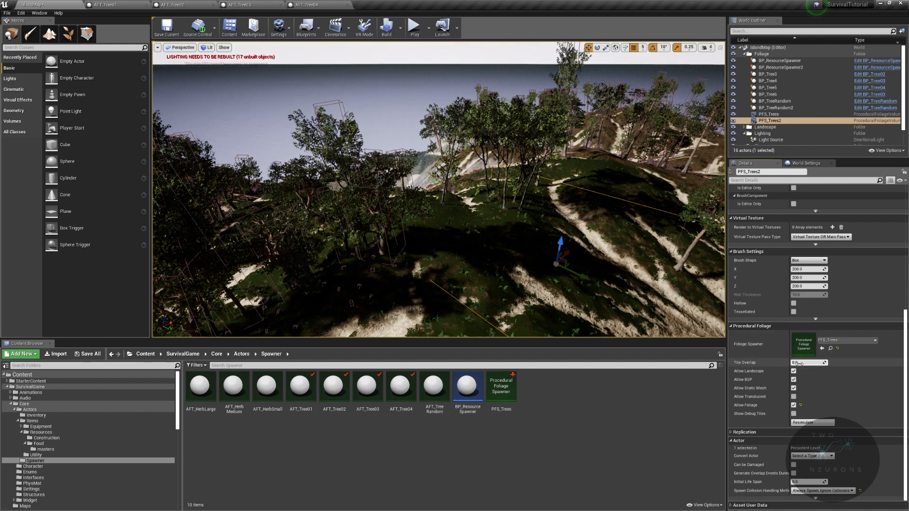
click(812, 423)
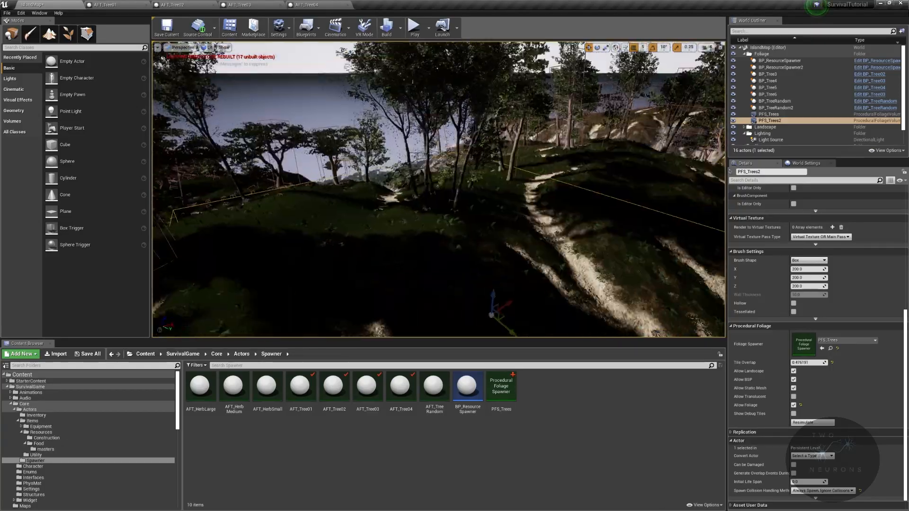
- Duplicate BP_ResourceSpawner2 over the bare hills to about X -9250, Y 6350, and stretch the copy's X scale to about 72.75
right_drag(438, 189, 533, 192)
double_click(805, 68)
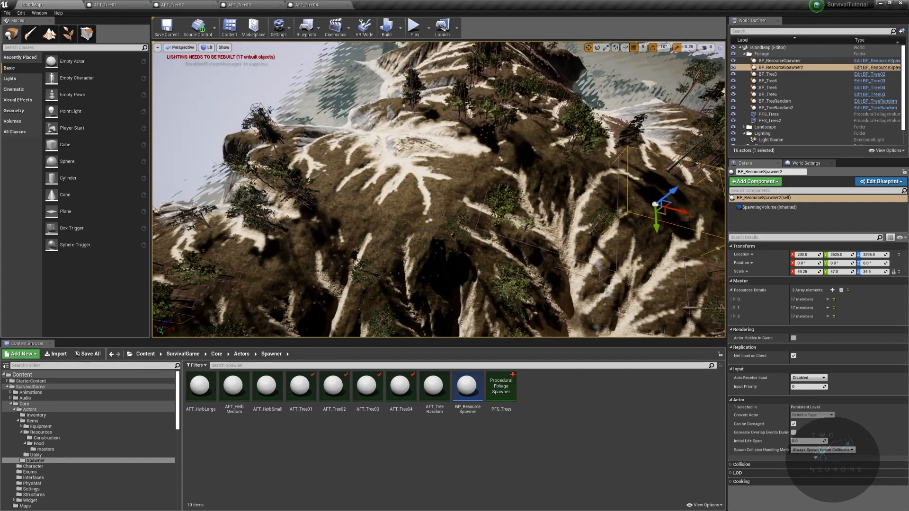
alt+drag(690, 212, 487, 200)
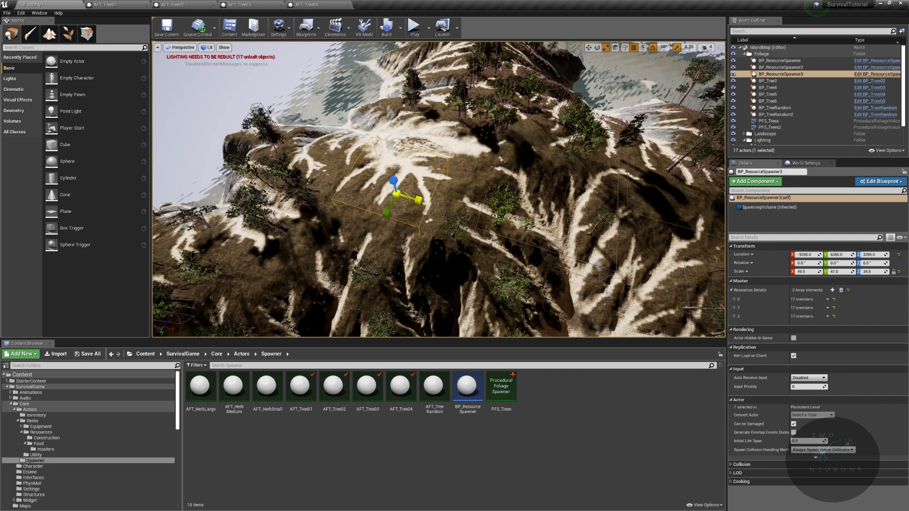
right_drag(419, 201, 308, 189)
key(w)
key(w)
key(w)
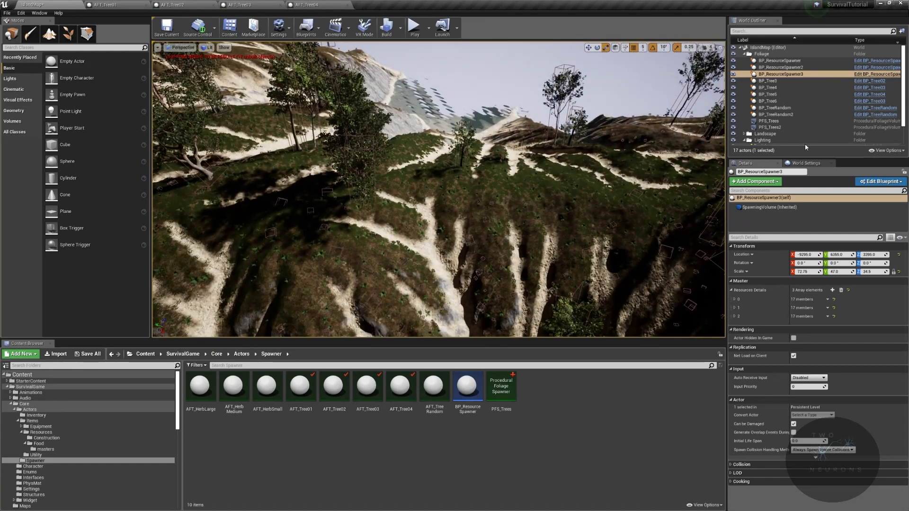
- Duplicate the PFS_Trees2 foliage volume and move the copy to the sparse coastal hills beside the dark cliffs
click(788, 127)
key(f)
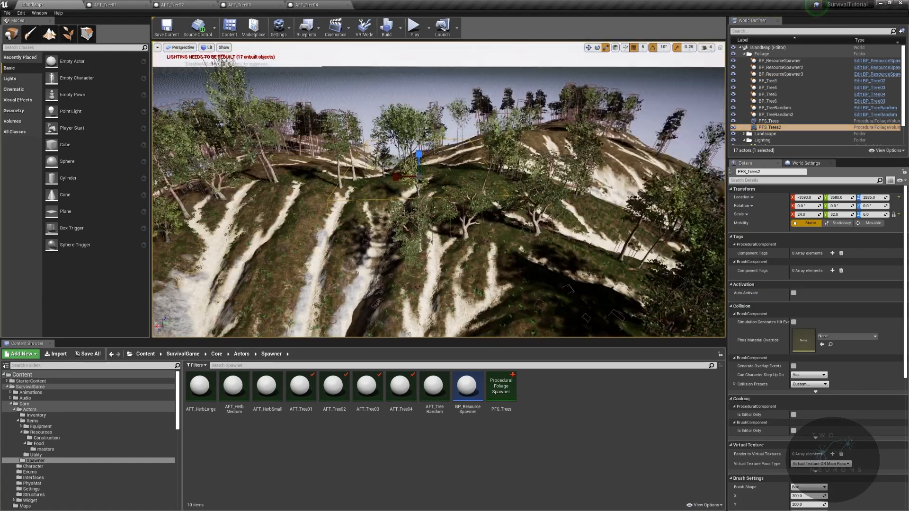
right_drag(436, 189, 293, 259)
key(s)
key(d)
right_drag(536, 136, 535, 136)
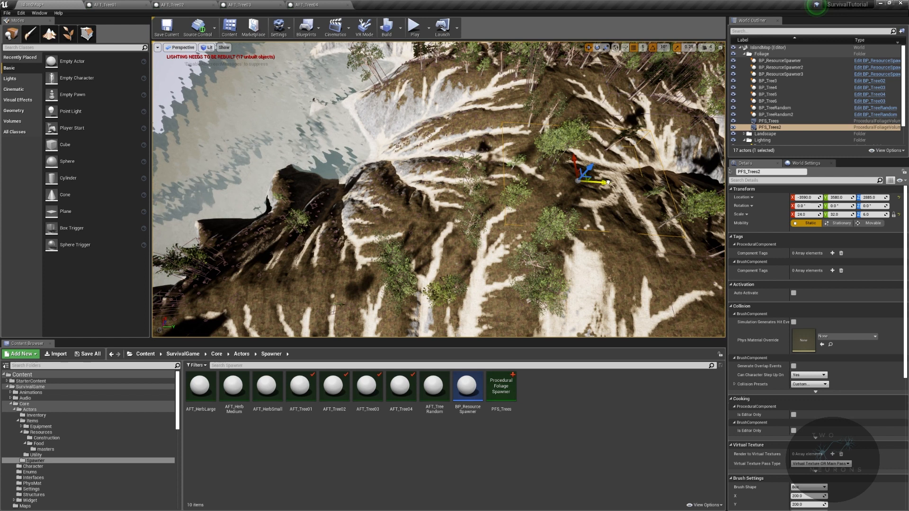
alt+drag(608, 183, 299, 217)
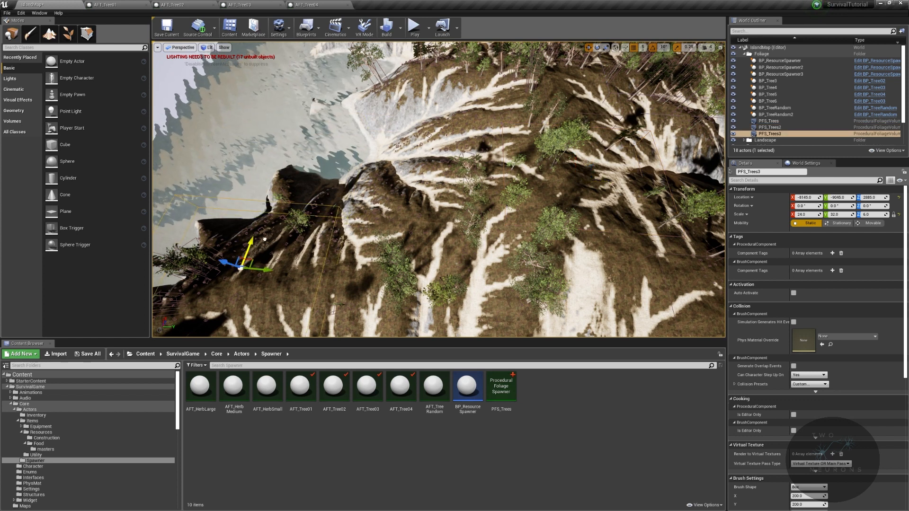
- Shrink the PFS_Trees3 volume to an X scale of 13.25 and shift it along Y to about -7000
key(a)
mouse_move(312, 283)
right_down()
mouse_move(305, 297)
mouse_move(310, 292)
right_up()
key(w)
key(space)
key(space)
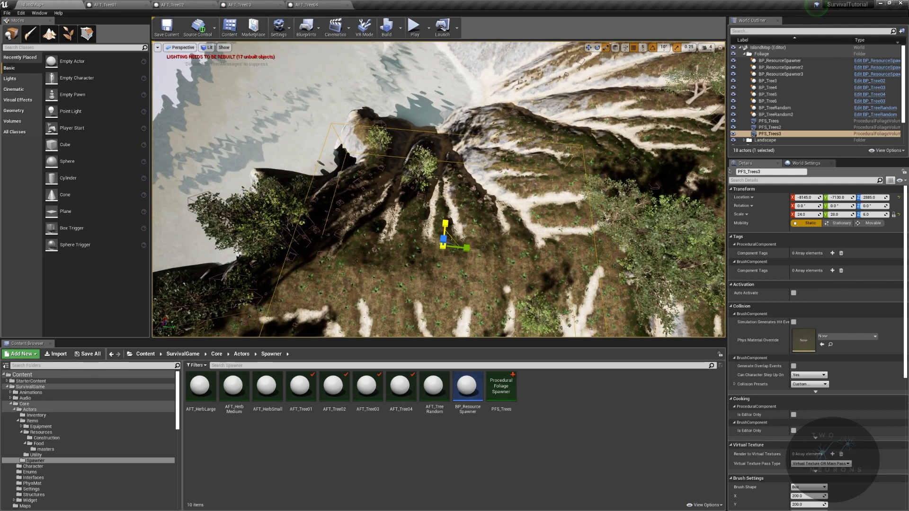
drag(445, 222, 456, 241)
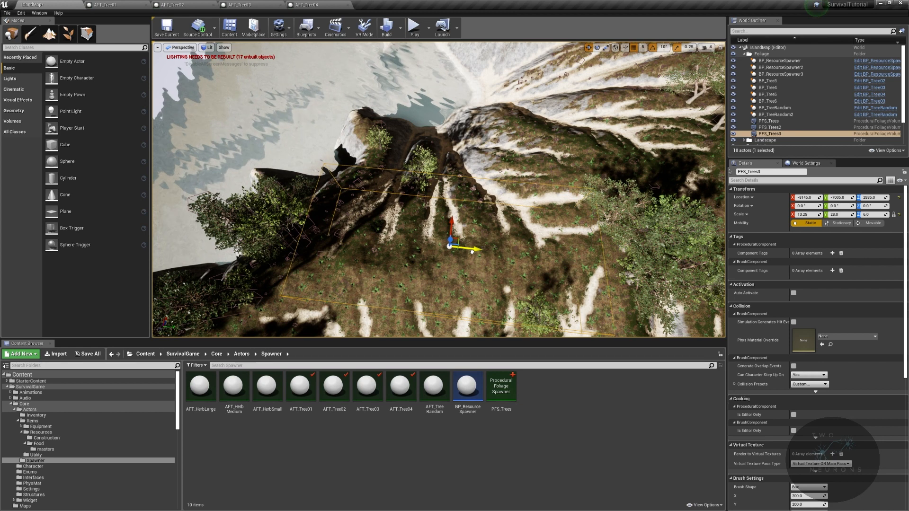
- Resimulate the PFS_Trees3 foliage volume and build the level's lighting only
scroll(805, 402, down, 5)
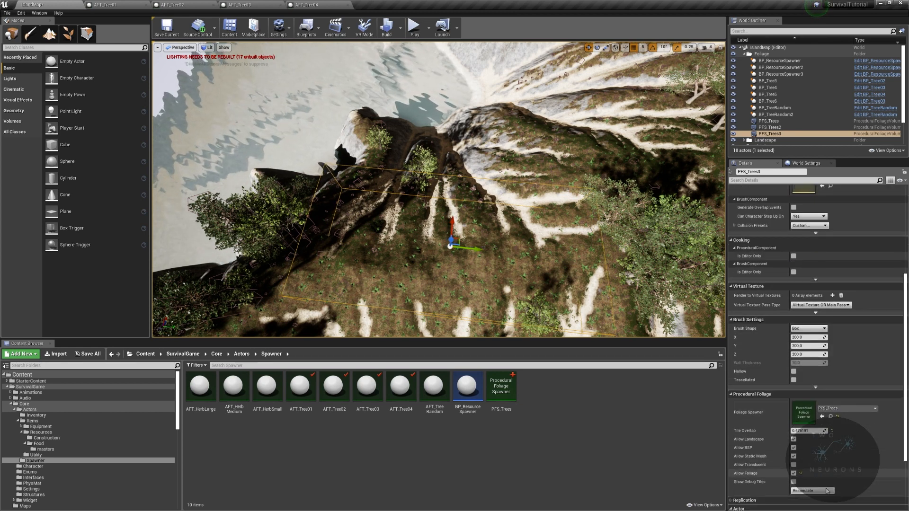
click(823, 461)
right_drag(530, 237, 502, 175)
click(401, 26)
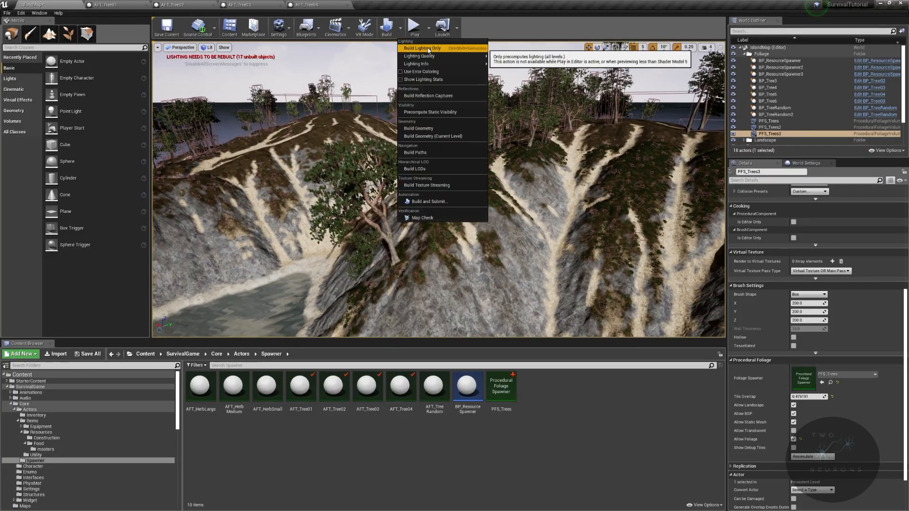
click(417, 46)
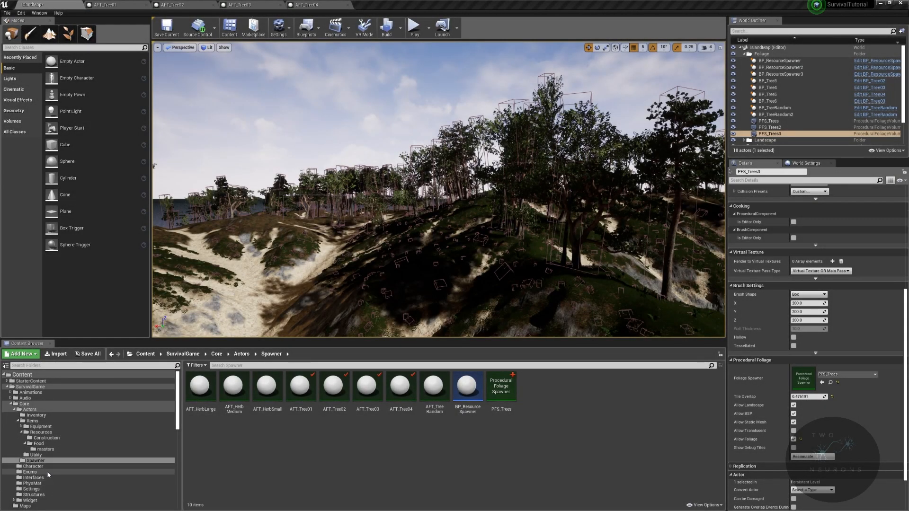
- Reload IslandMap from the project's Maps folder
click(25, 506)
double_click(197, 392)
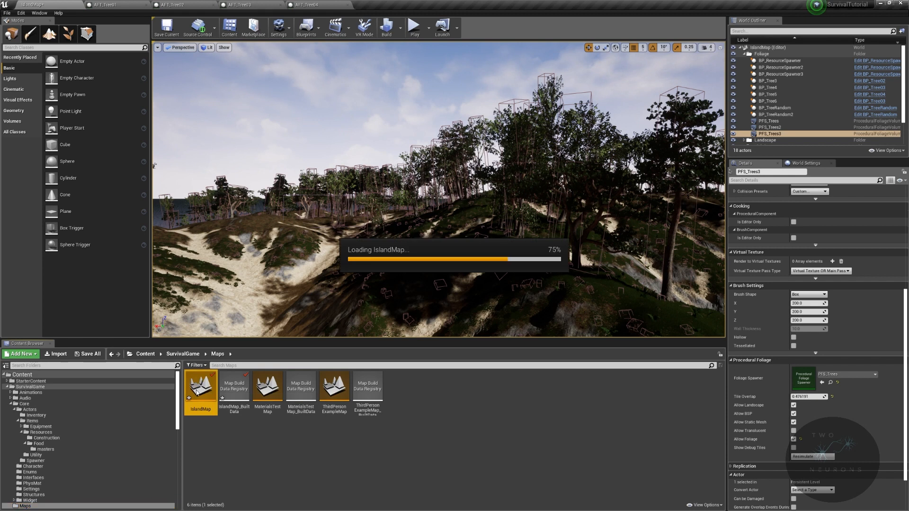
click(488, 325)
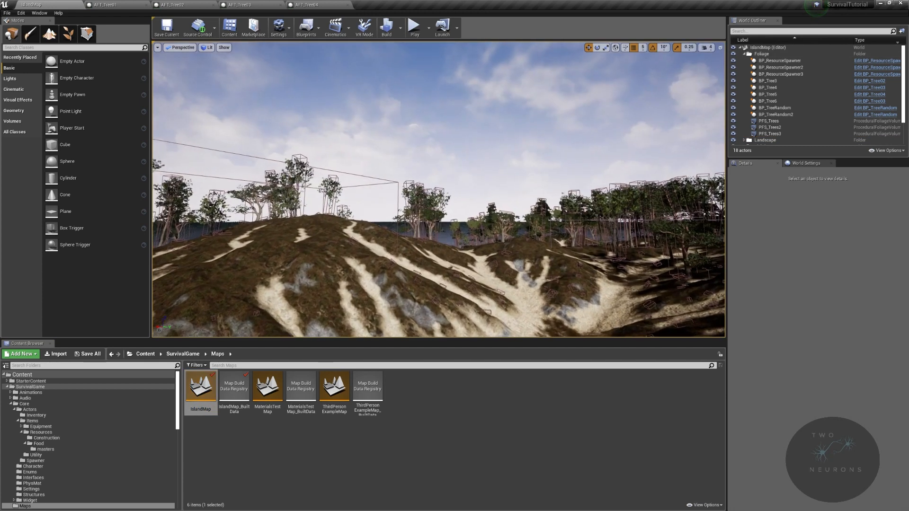
- Play-test the island map by walking up the sandy ravine to check the trees and terrain, and end the session
right_drag(439, 190, 597, 230)
key(w)
mouse_move(397, 80)
right_down()
mouse_move(315, 98)
mouse_move(397, 79)
right_up()
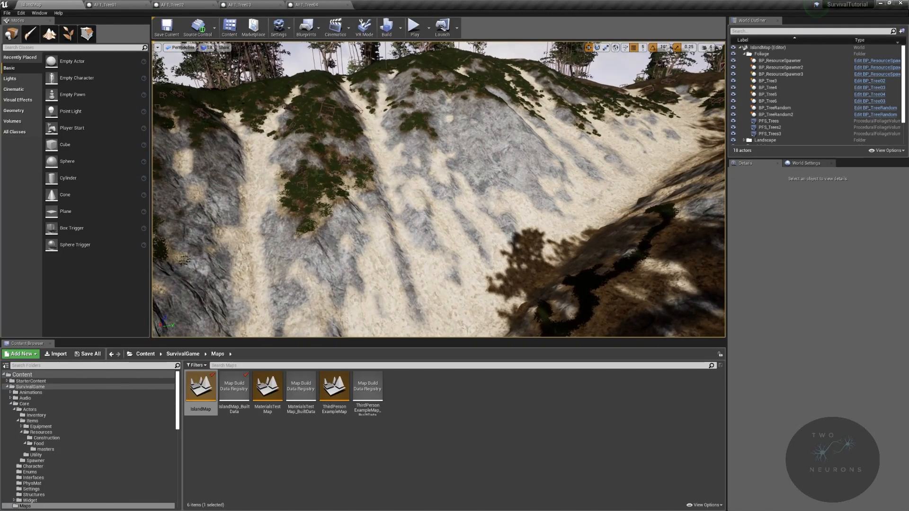
click(415, 30)
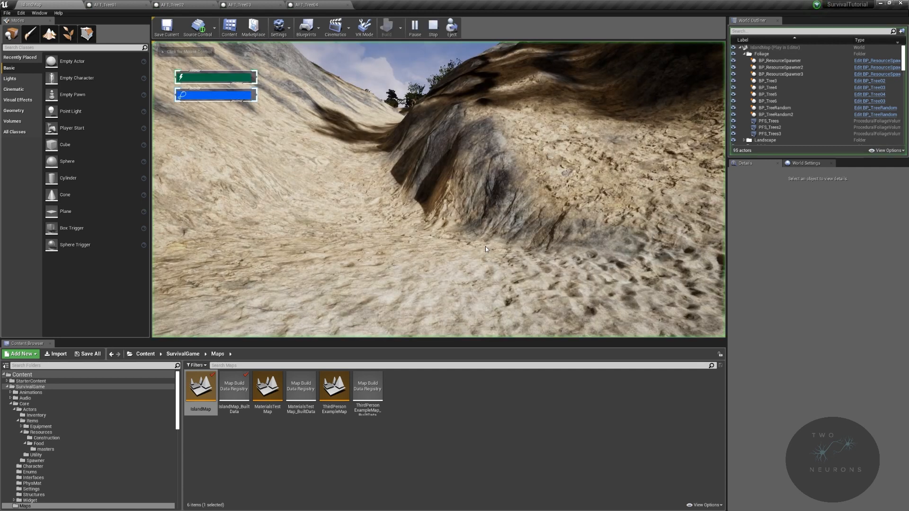
key(w)
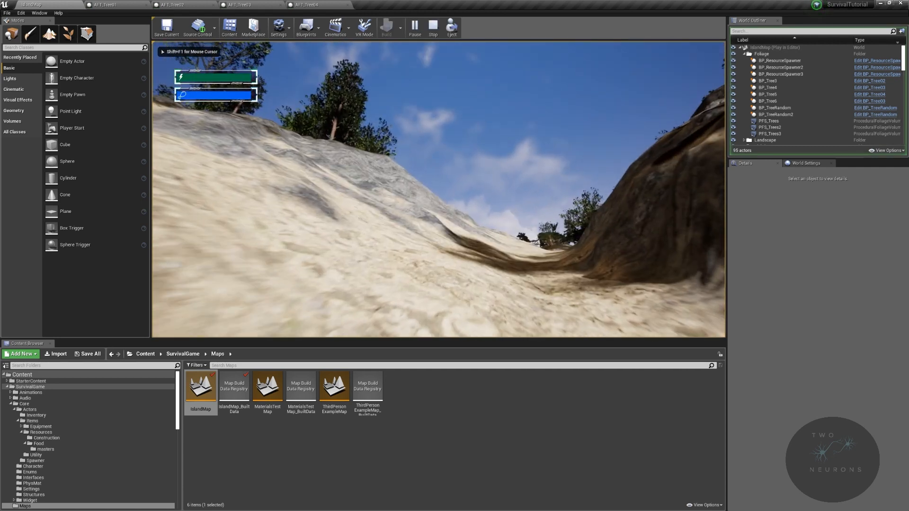
key(w)
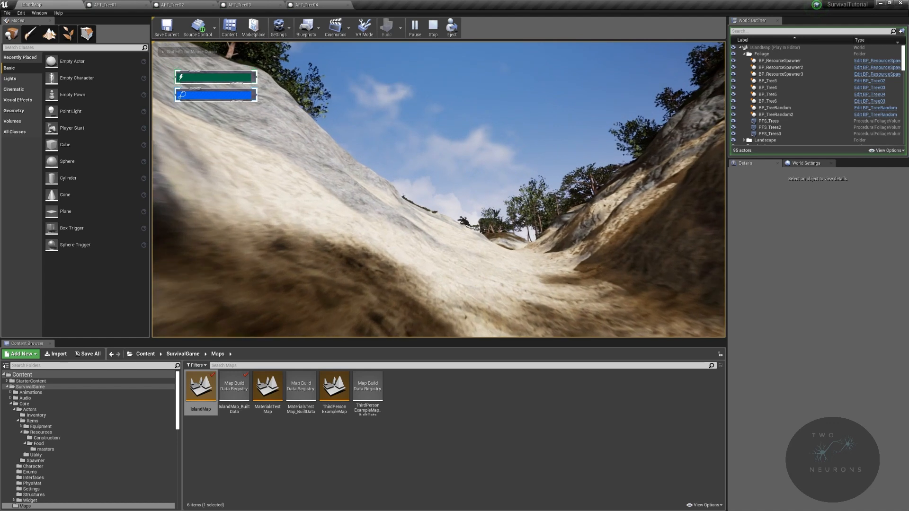
key(w)
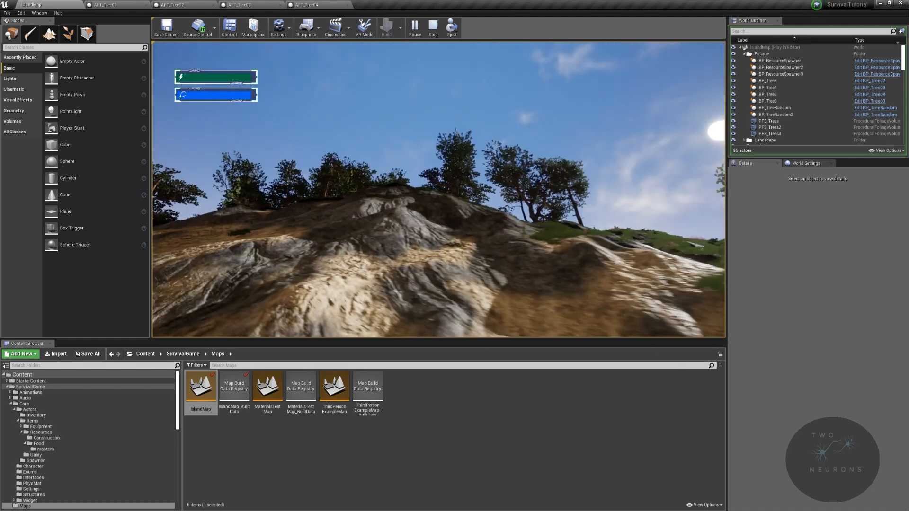
key(w)
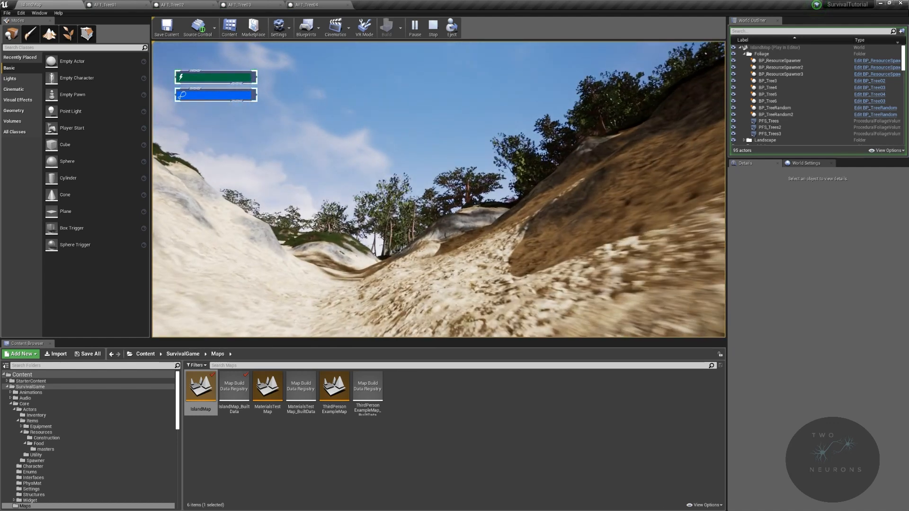
key(w)
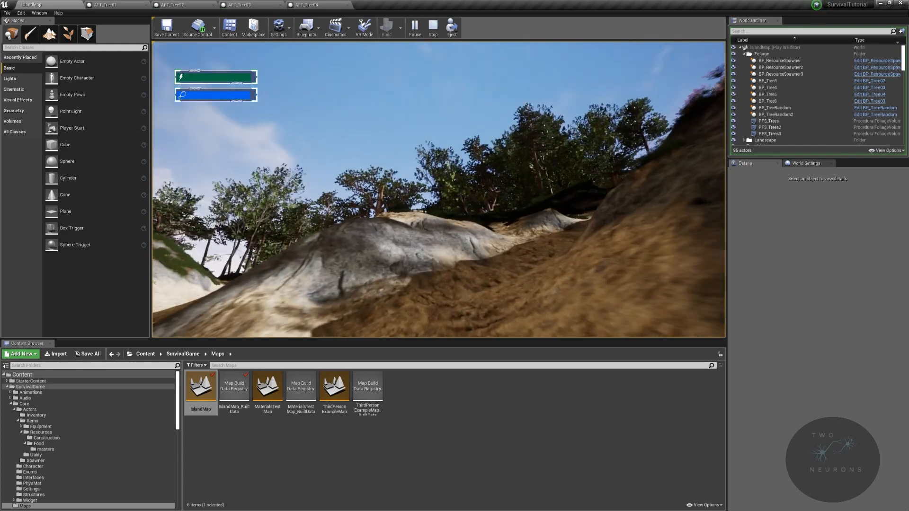
key(w)
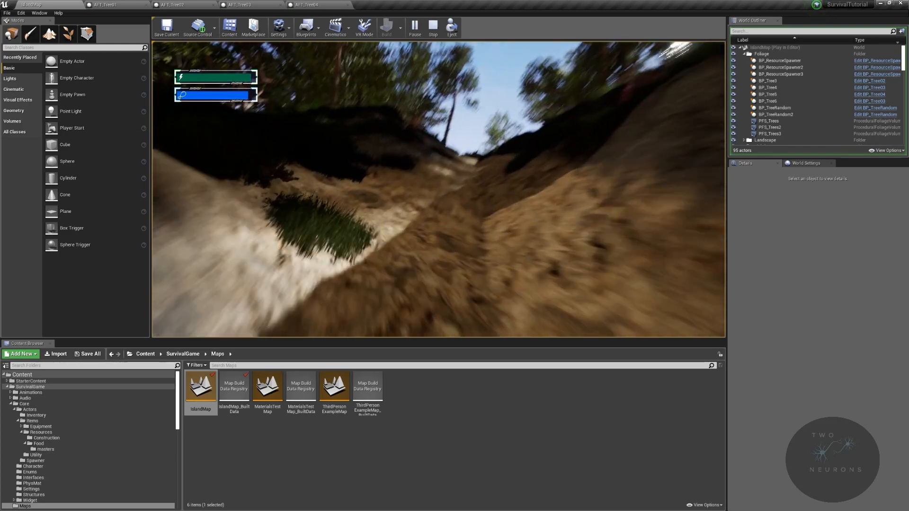
key(w)
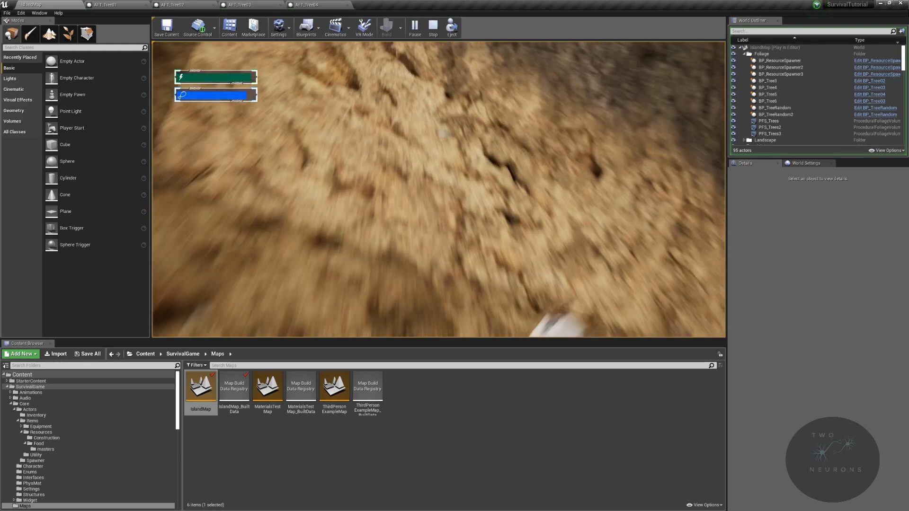
key(w)
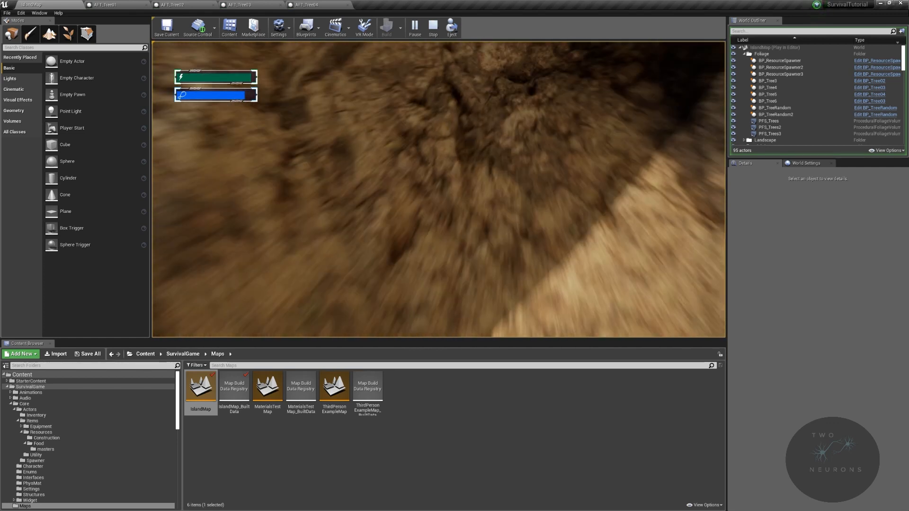
key(Escape)
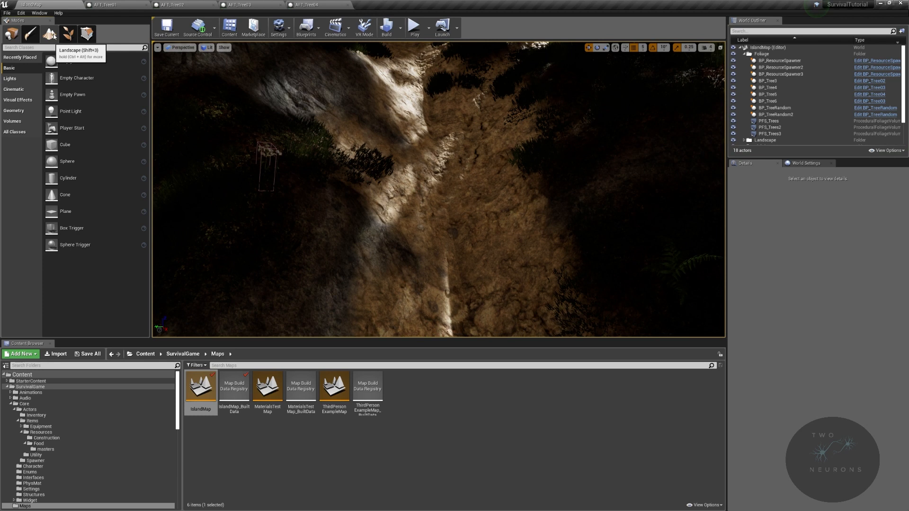
- Smooth the landscape along the narrow ravine floor with the Smooth sculpting tool
click(55, 37)
click(10, 92)
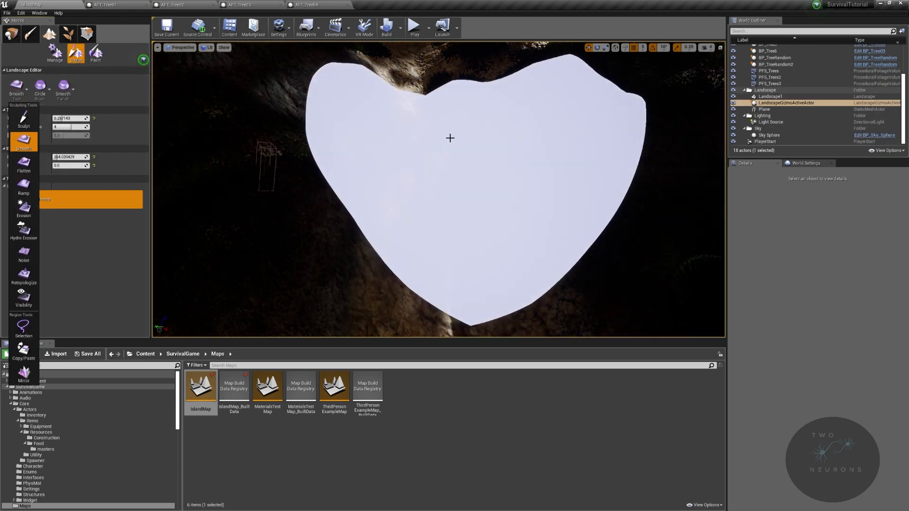
drag(437, 141, 458, 226)
mouse_move(459, 225)
right_down()
mouse_move(467, 194)
mouse_move(535, 204)
mouse_move(620, 191)
right_up()
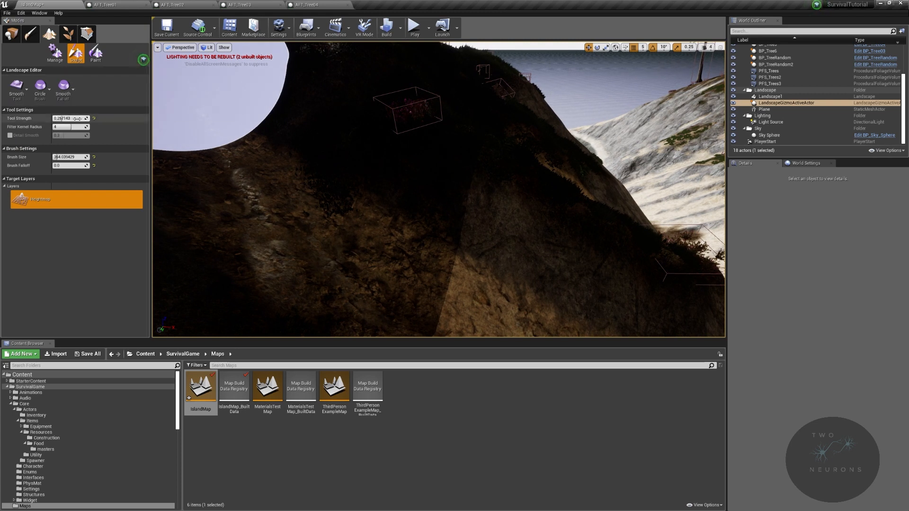
- Set the sculpting brush size to 150 and smooth the rough ground farther along the ravine
drag(63, 157, 53, 157)
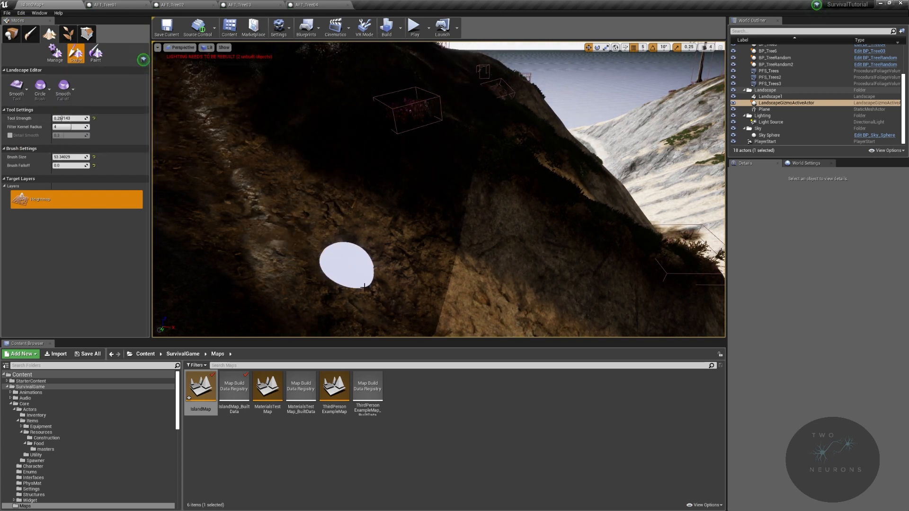
text(15)
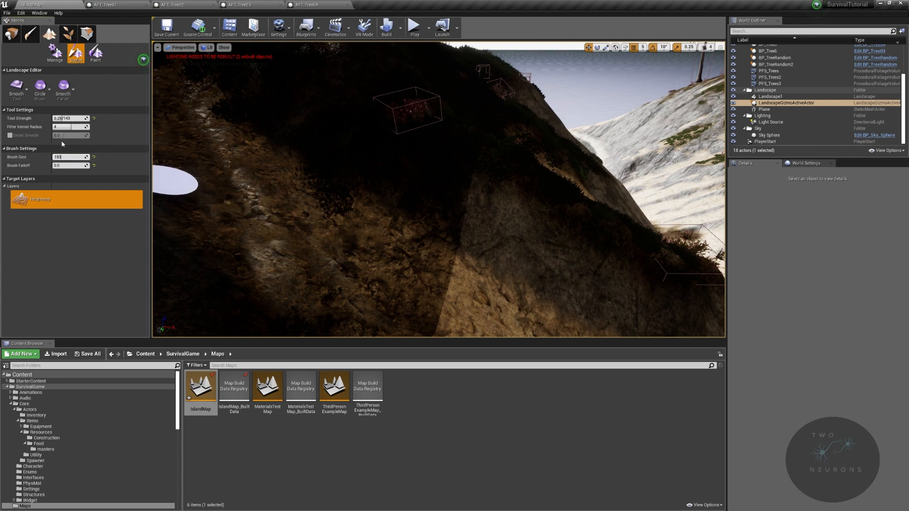
text(0)
key(Return)
right_drag(339, 286, 446, 290)
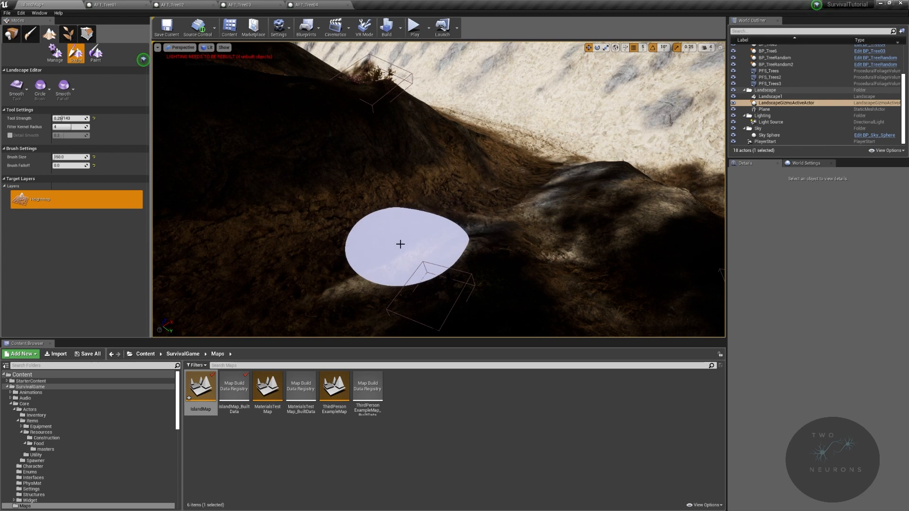
mouse_move(483, 188)
right_down()
mouse_move(484, 218)
mouse_move(441, 179)
mouse_move(410, 175)
mouse_move(399, 160)
right_up()
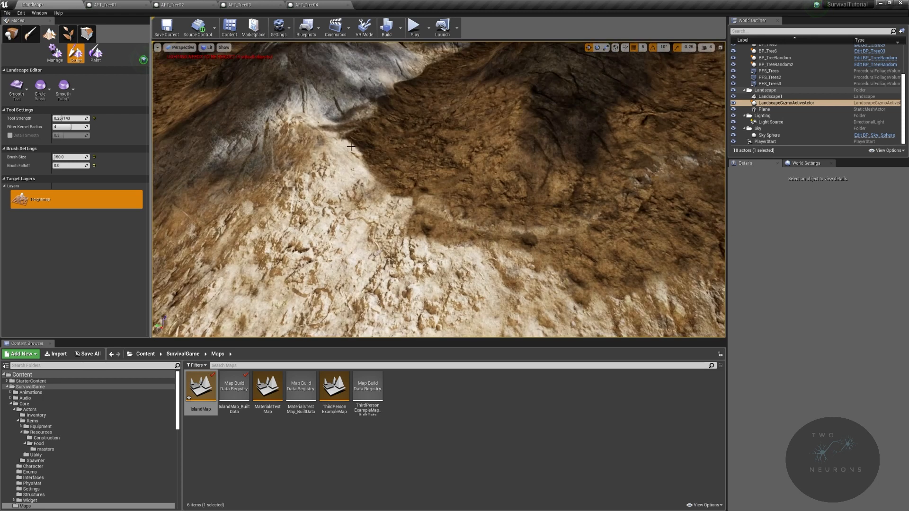
- Leave landscape sculpting mode and start a play-test from the smoothed ground in the ravine
click(9, 30)
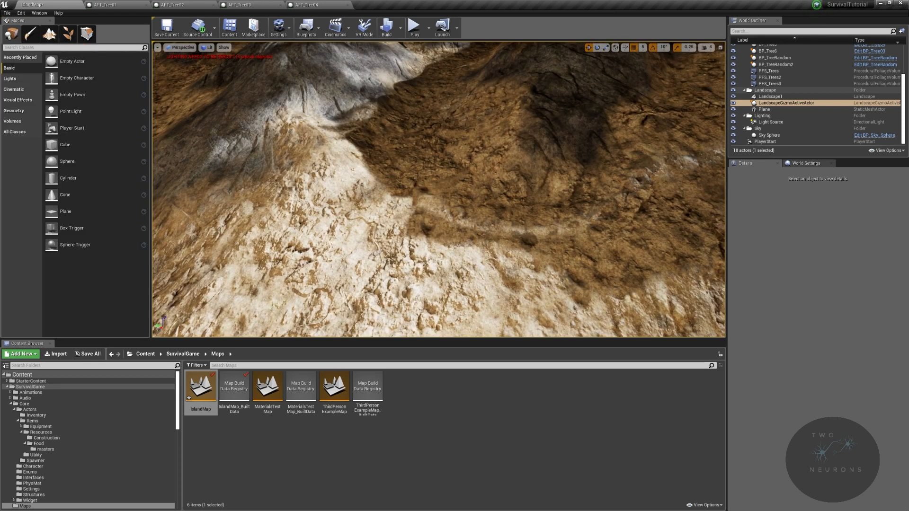
right_click(384, 314)
click(409, 497)
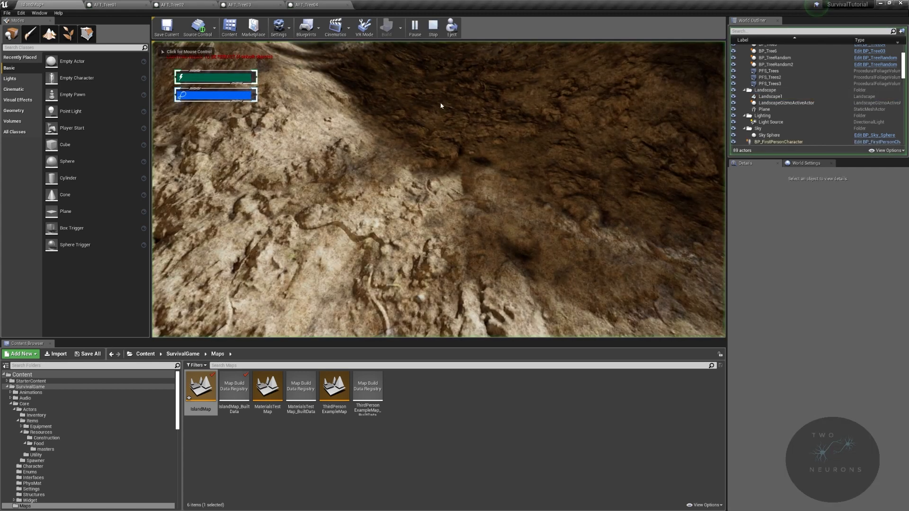
click(442, 106)
- Walk across the grassy, wooded hillside in the play-test to check the mixed trees and ground foliage
key(w)
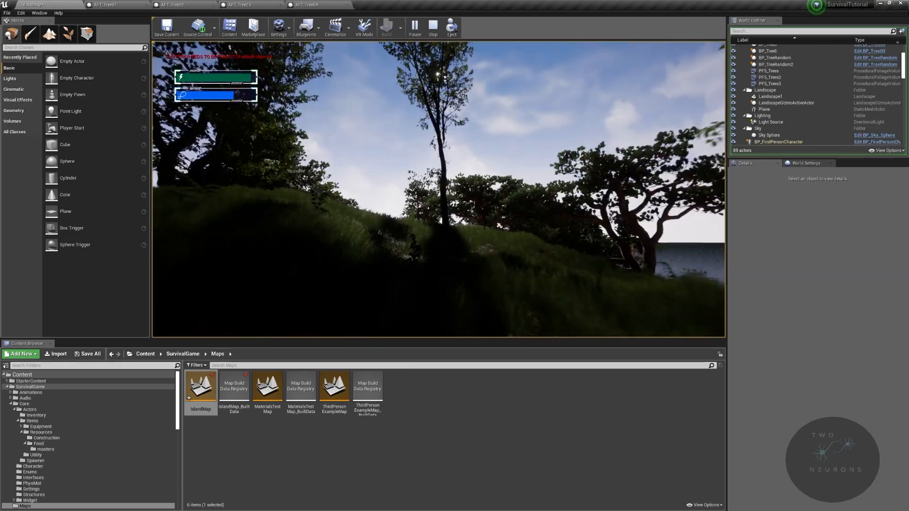
key(w)
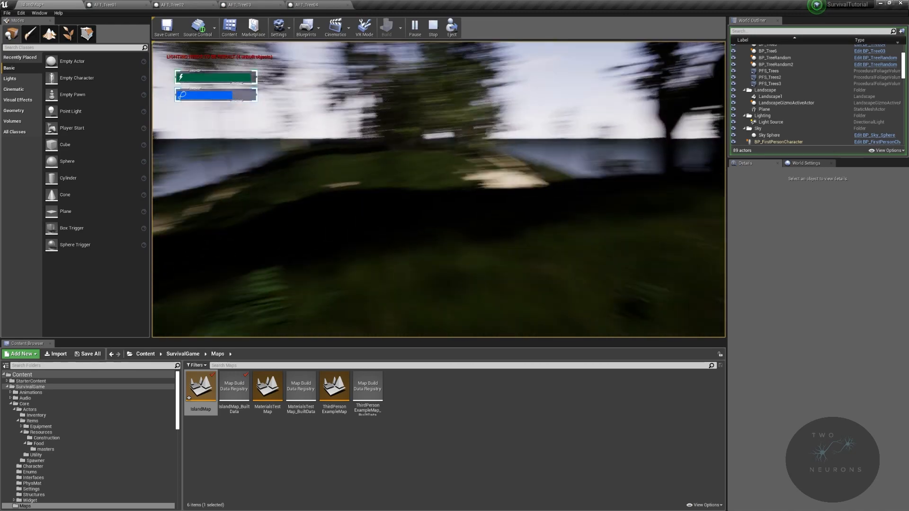
key(w)
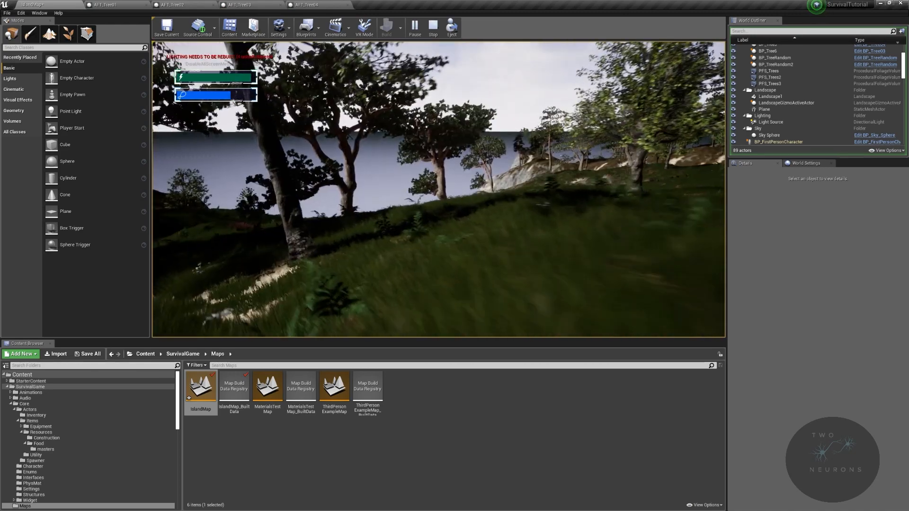
key(w)
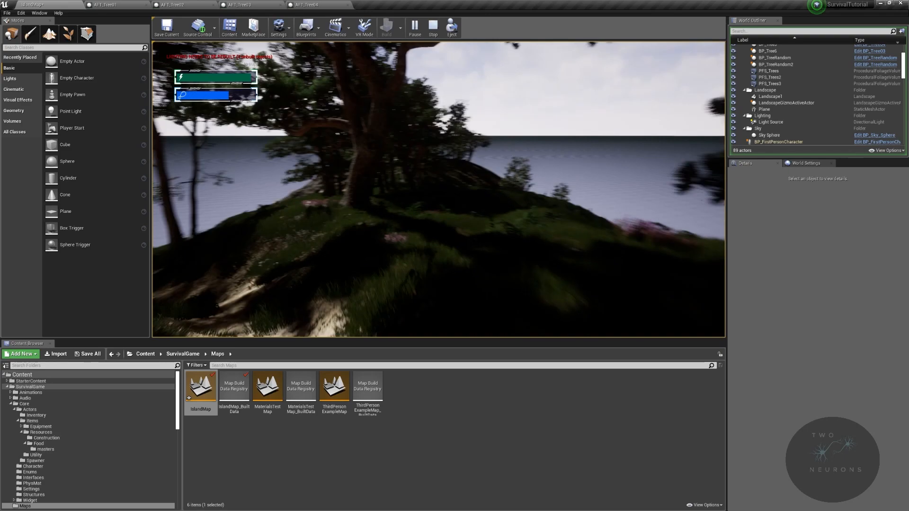
key(w)
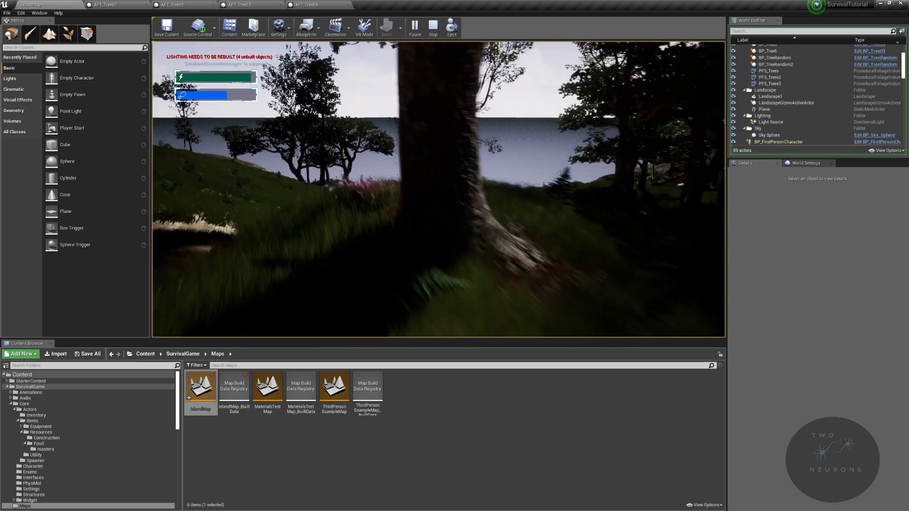
- Harvest the Sugary Herb from the flower patch in the grass and gather more resources on the slope
key(s)
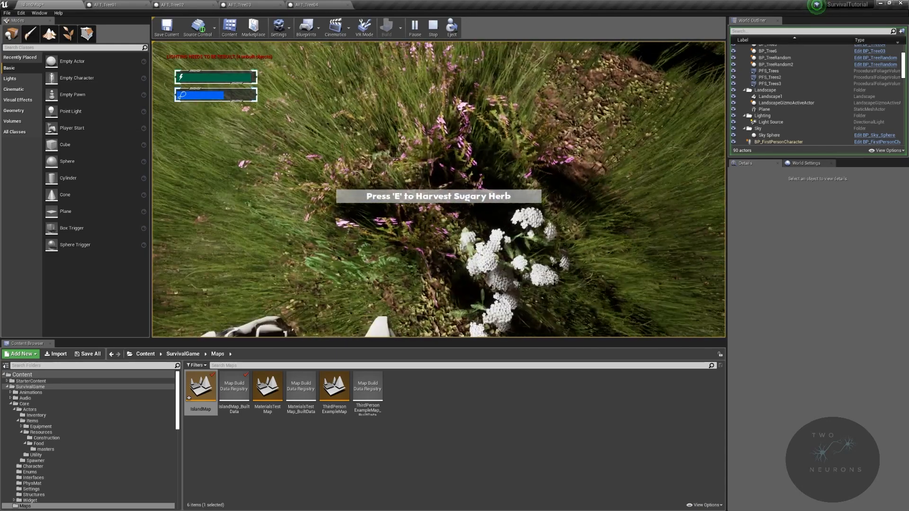
key(e)
key(w)
key(w)
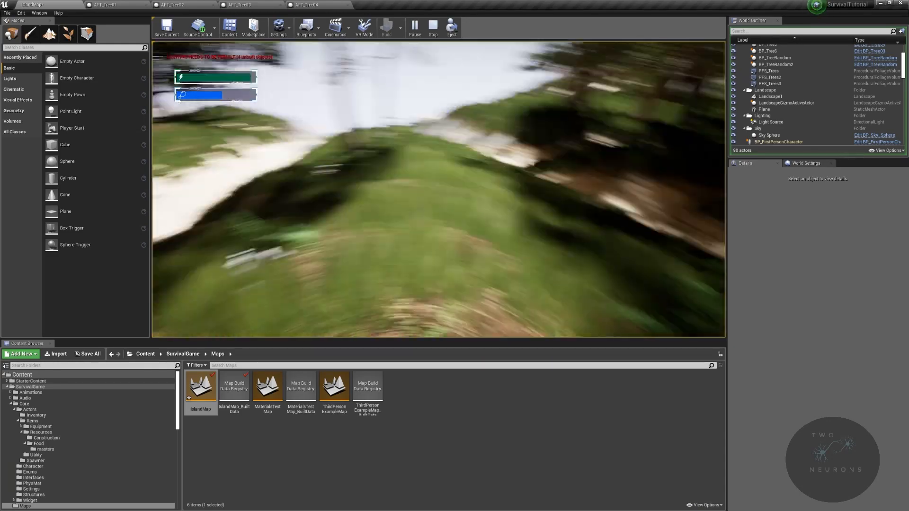
key(e)
- Eat several herbs from the second inventory stack and close the inventory
key(i)
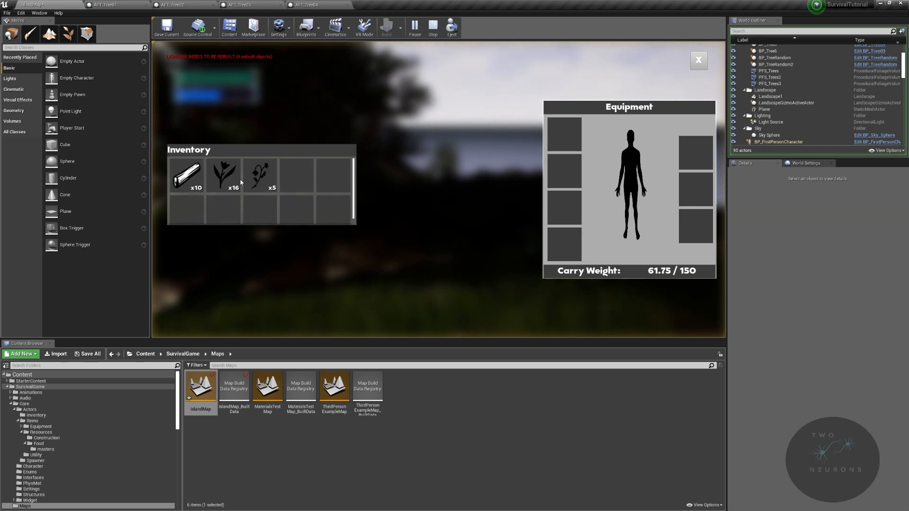
click(234, 178)
right_click(233, 175)
click(235, 177)
right_click(235, 178)
right_click(233, 176)
click(234, 177)
right_click(236, 176)
click(235, 175)
right_click(237, 178)
click(237, 178)
click(698, 60)
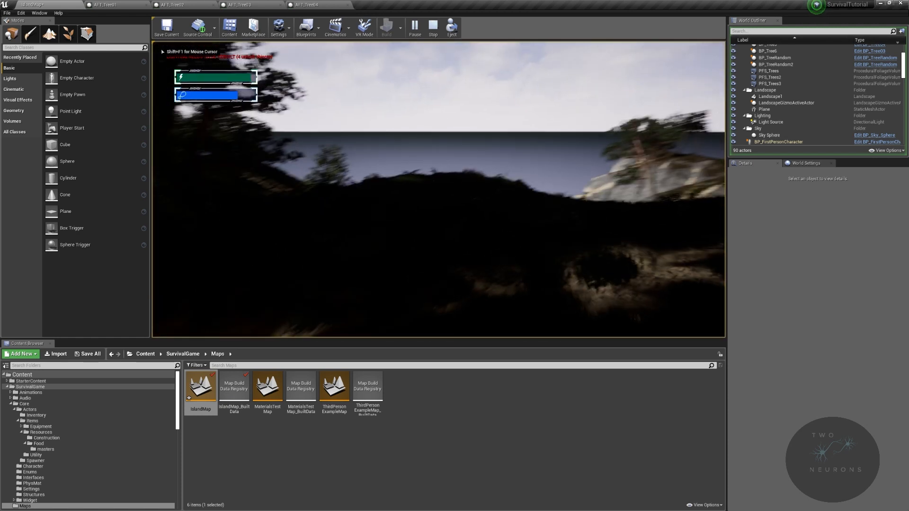
- Walk through the dense stand of tall trees toward the coast to inspect the forest and cliffs
key(w)
key(w)
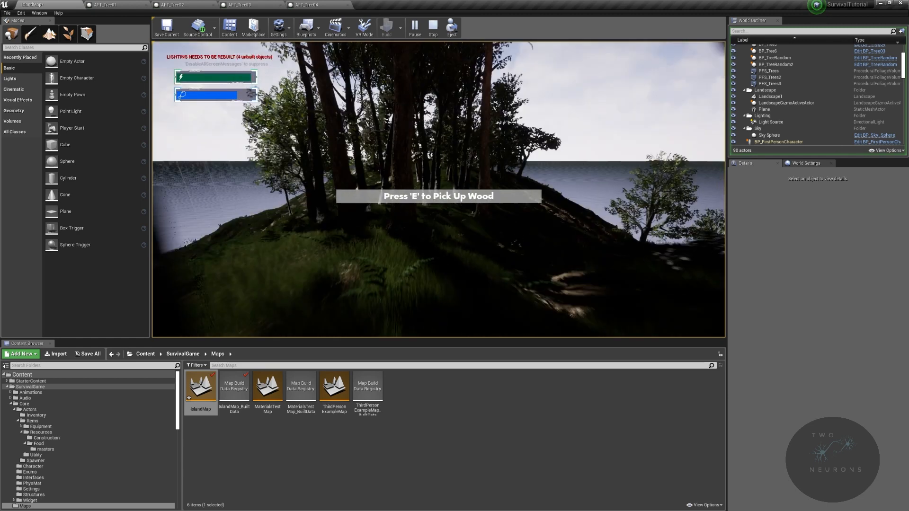
key(w)
key(w)
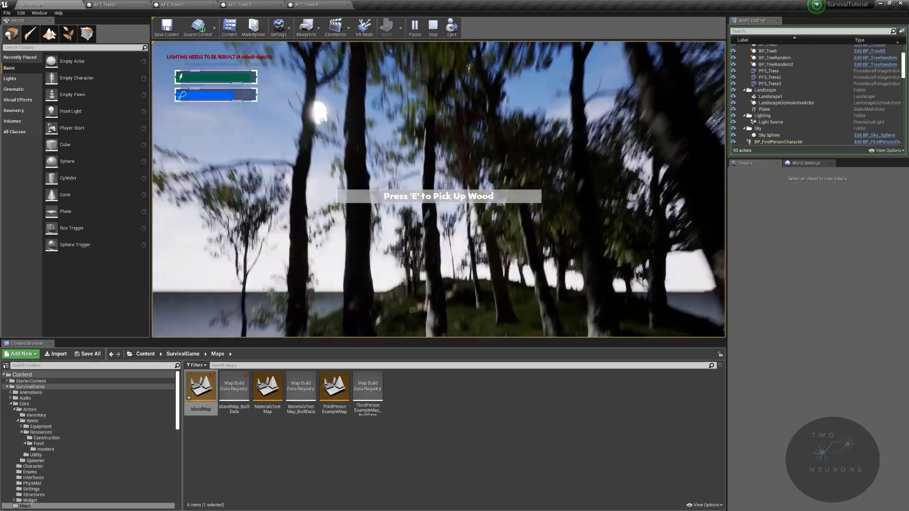
key(w)
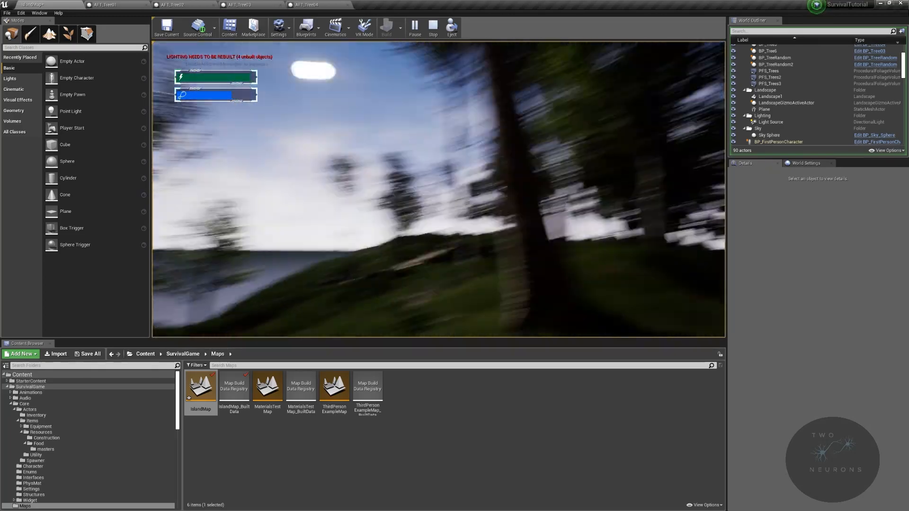
key(w)
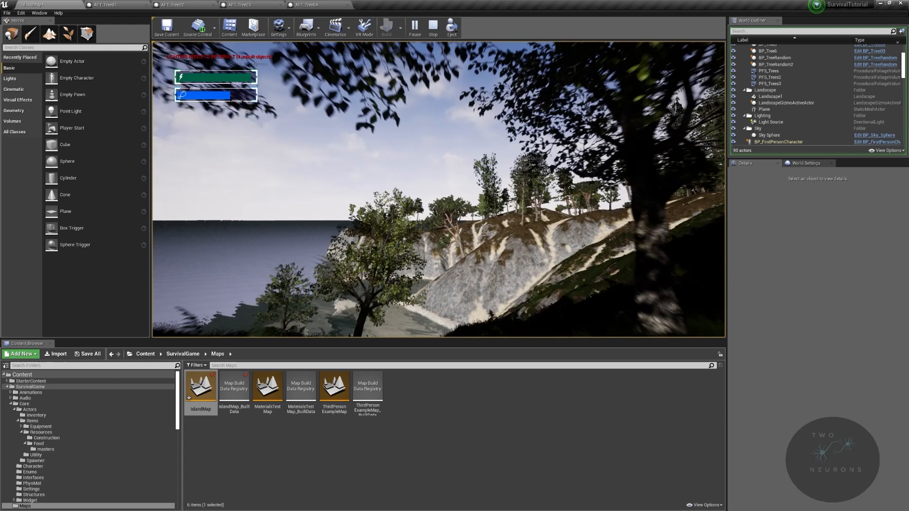
- Explore the sandy gullies and grassy slopes among the large trees to examine terrain and foliage up to the cliff view
key(w)
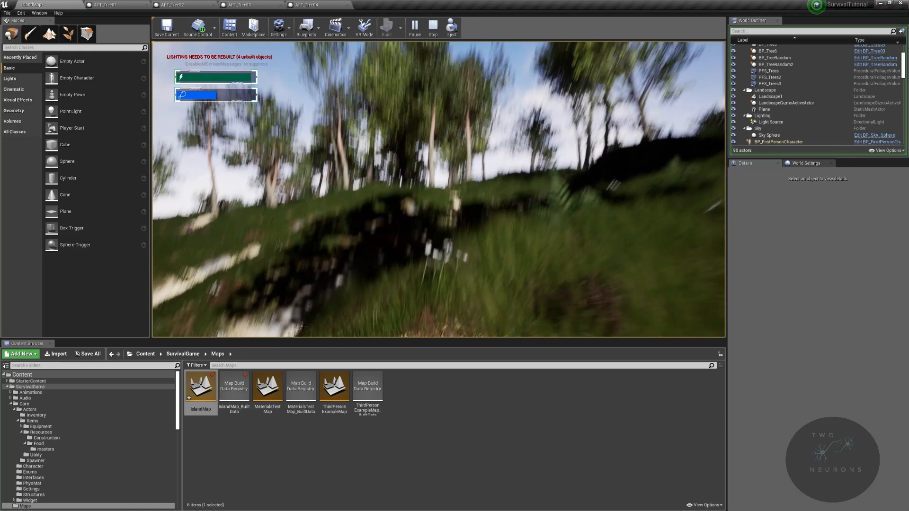
key(w)
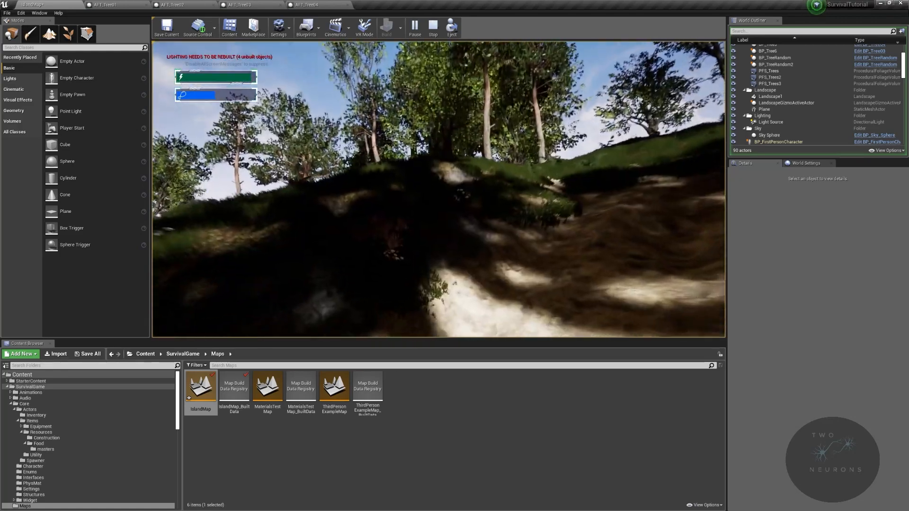
key(w)
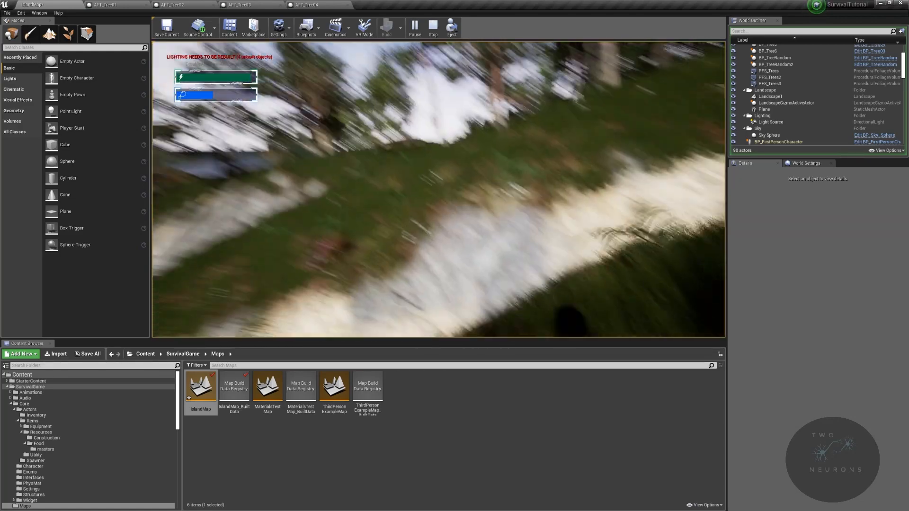
key(w)
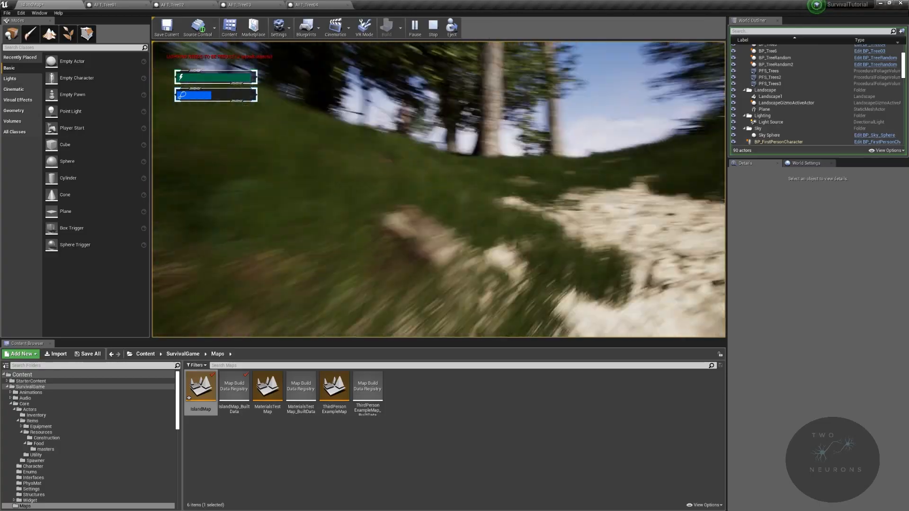
key(w)
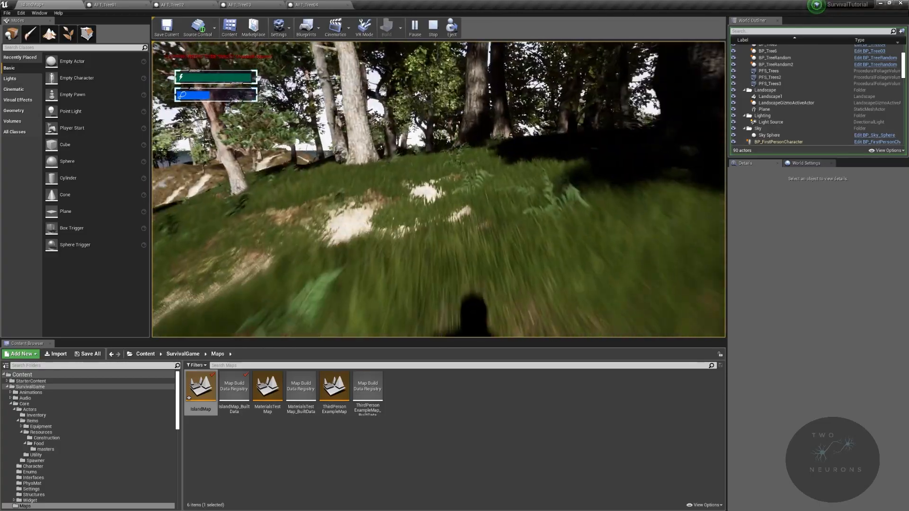
key(w)
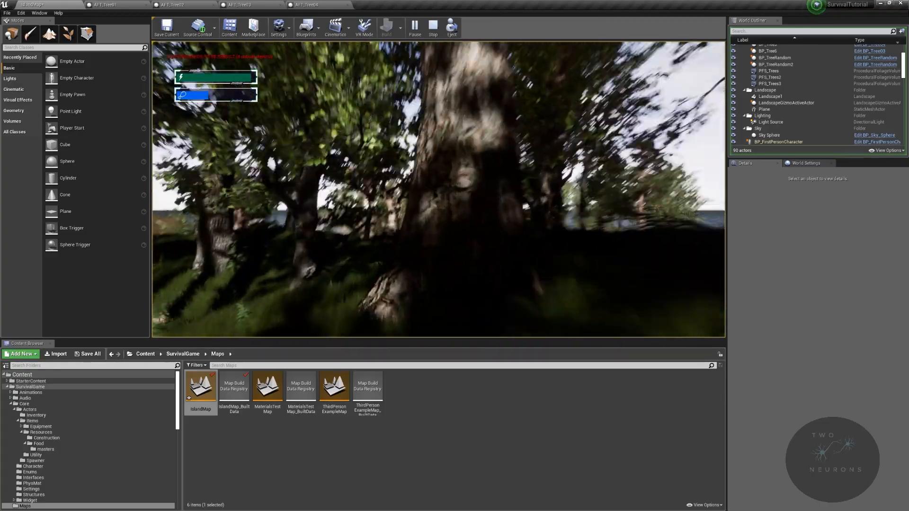
key(w)
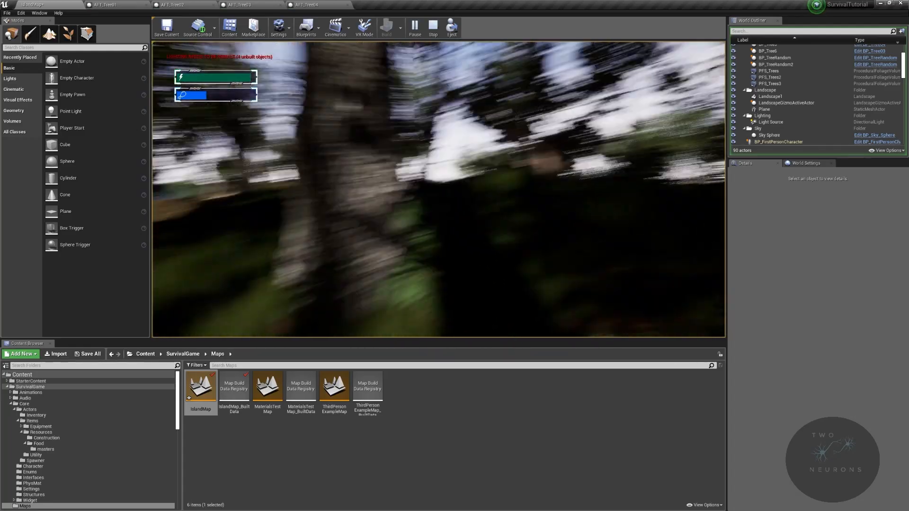
key(w)
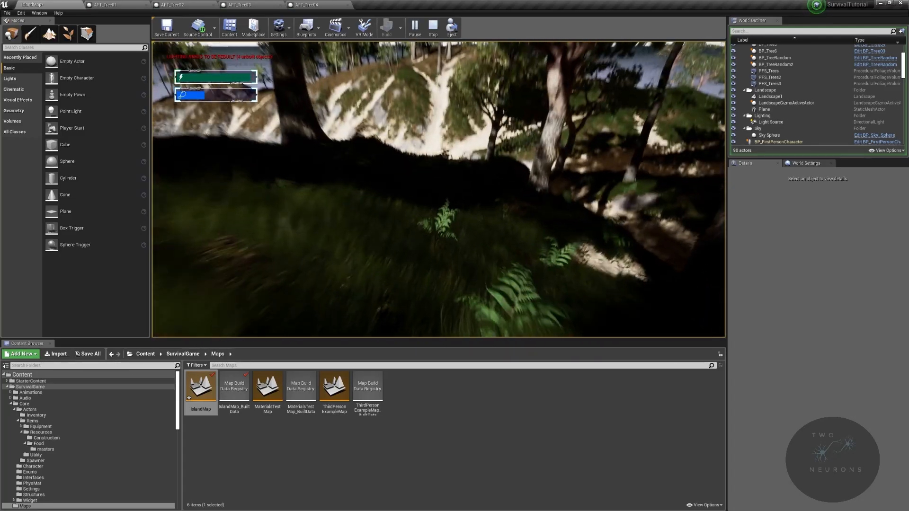
key(w)
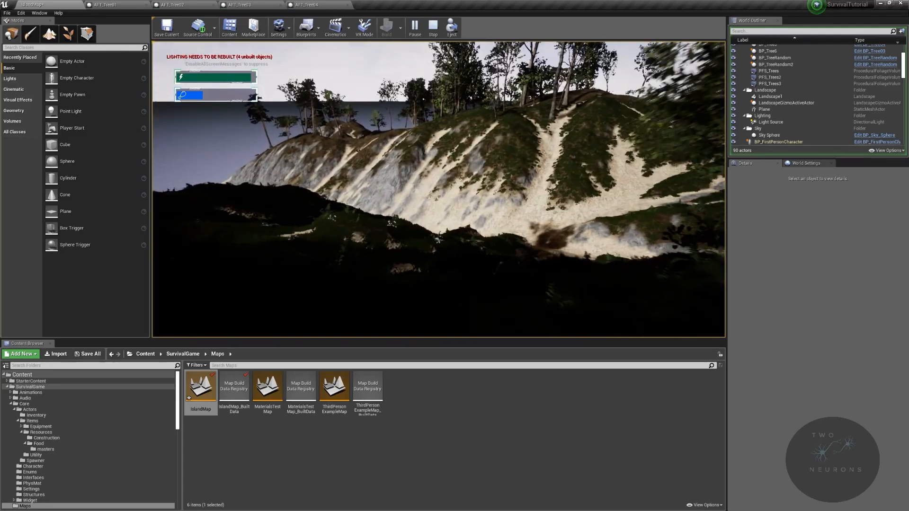
- Eat two items from the third inventory stack, close the inventory and resume walking through the forest
key(Tab)
click(290, 179)
right_click(265, 177)
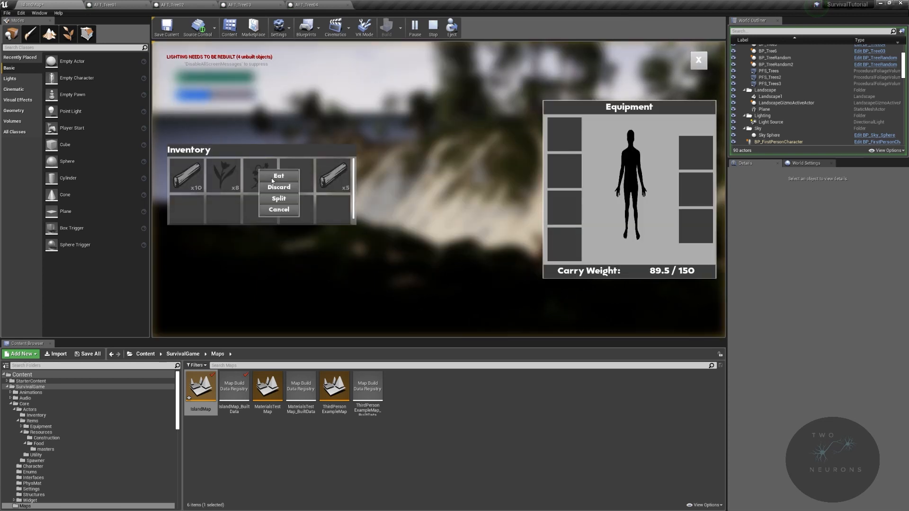
click(277, 176)
right_click(274, 178)
click(274, 178)
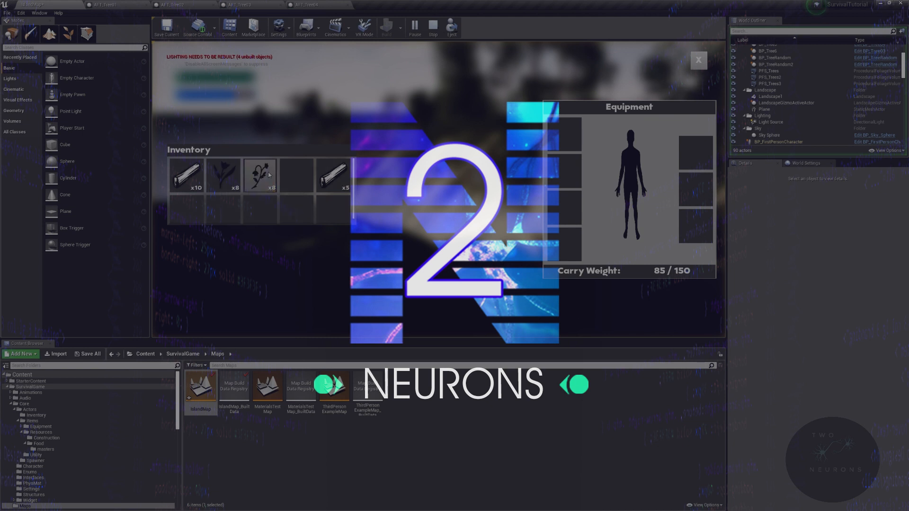
key(Tab)
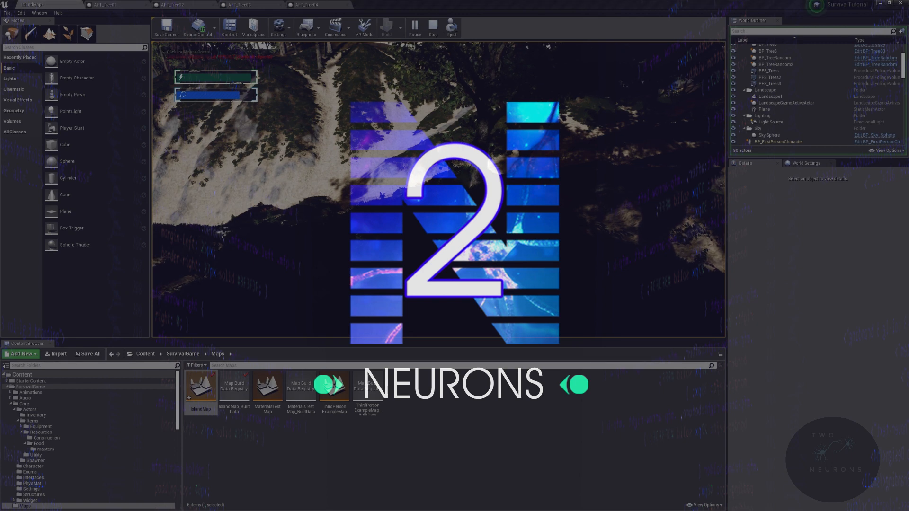
click(407, 235)
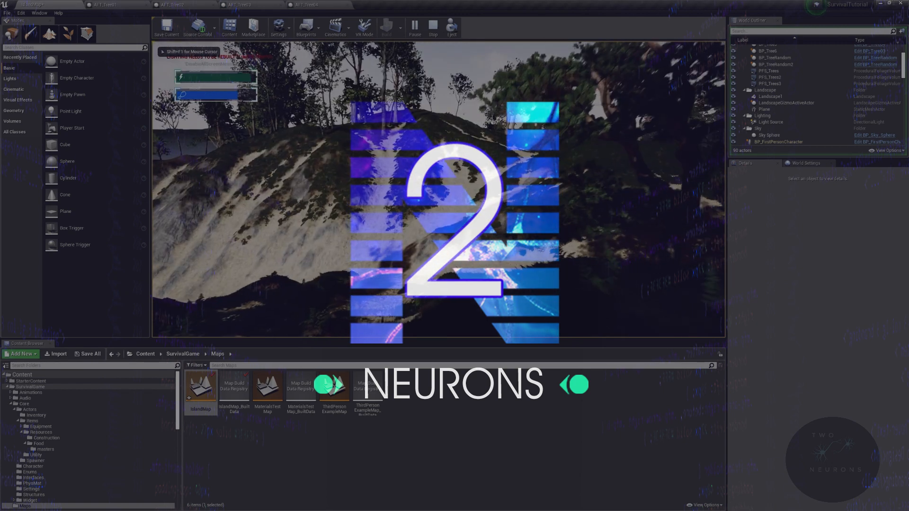
key(w)
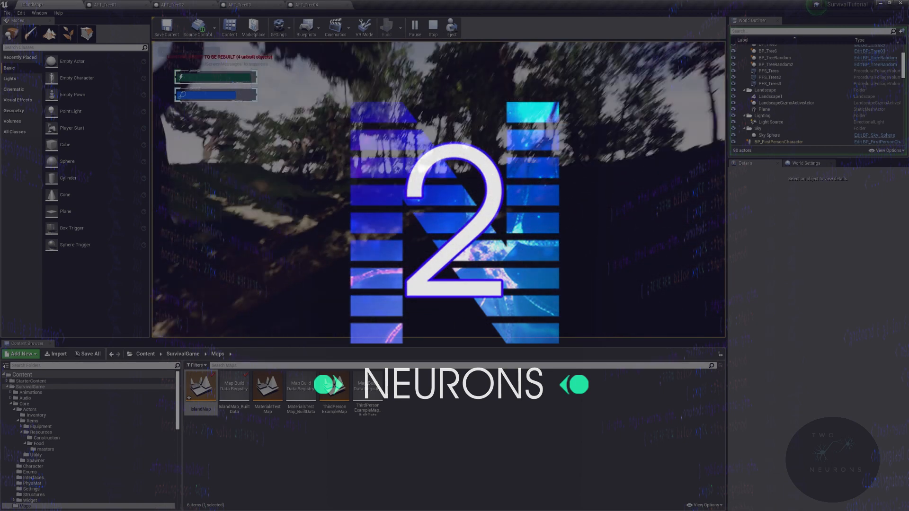